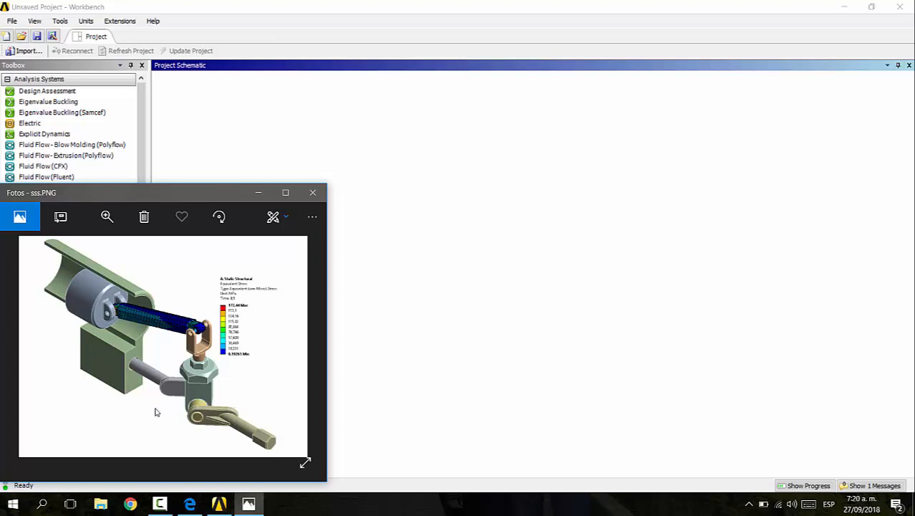
Step: Add a Static Structural analysis system to the project schematic and name it "Practica 9"
click(259, 191)
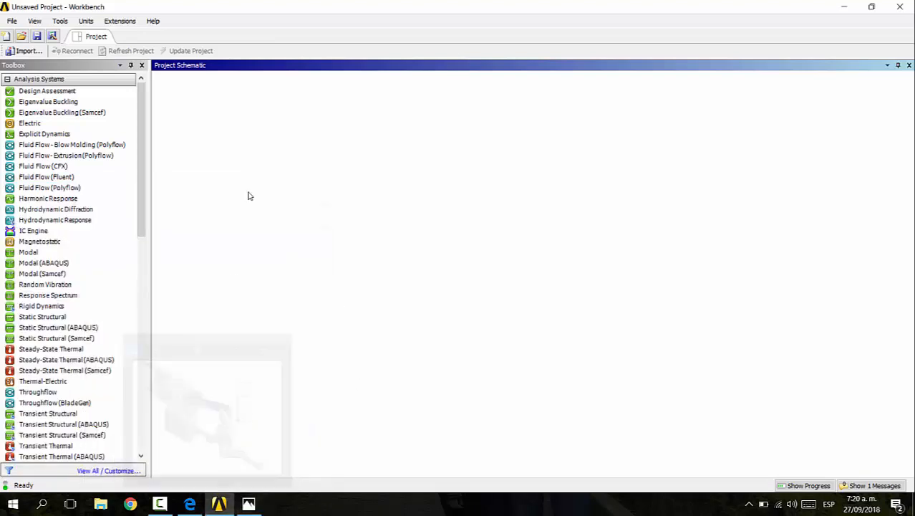
click(41, 317)
drag(40, 318, 236, 153)
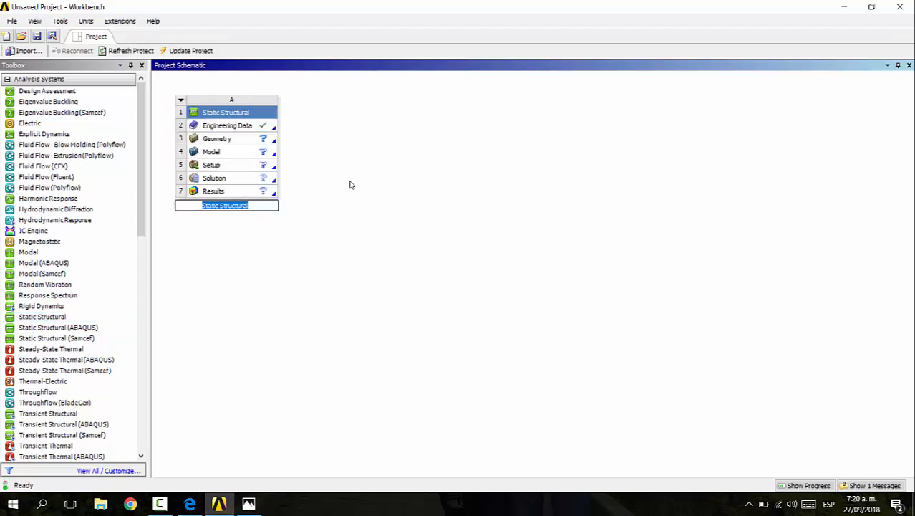
text(Practica 9)
key(Return)
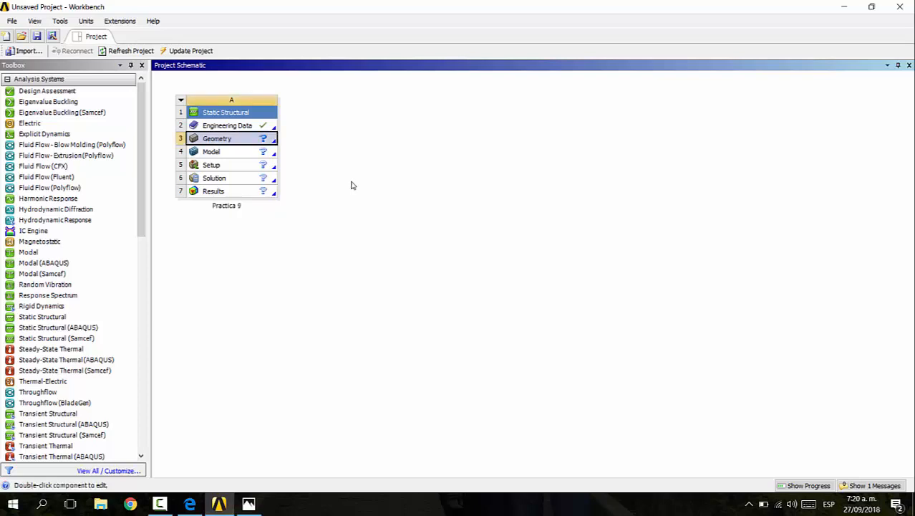
Step: Open the system's geometry in DesignModeler and start a new plane based on XYPlane
click(229, 126)
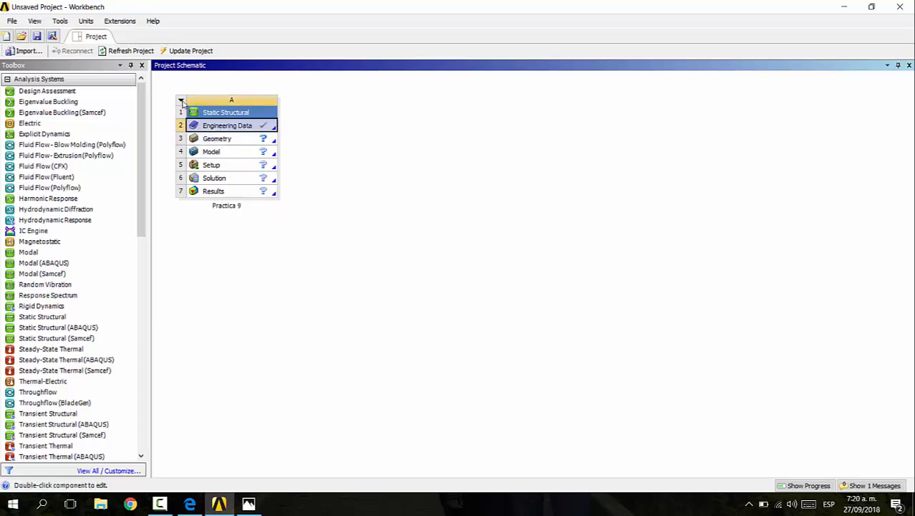
double_click(225, 141)
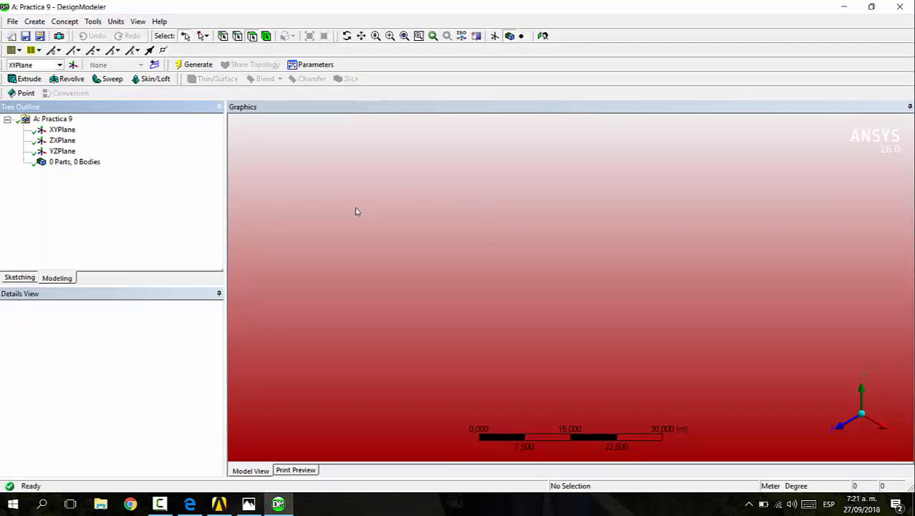
click(62, 130)
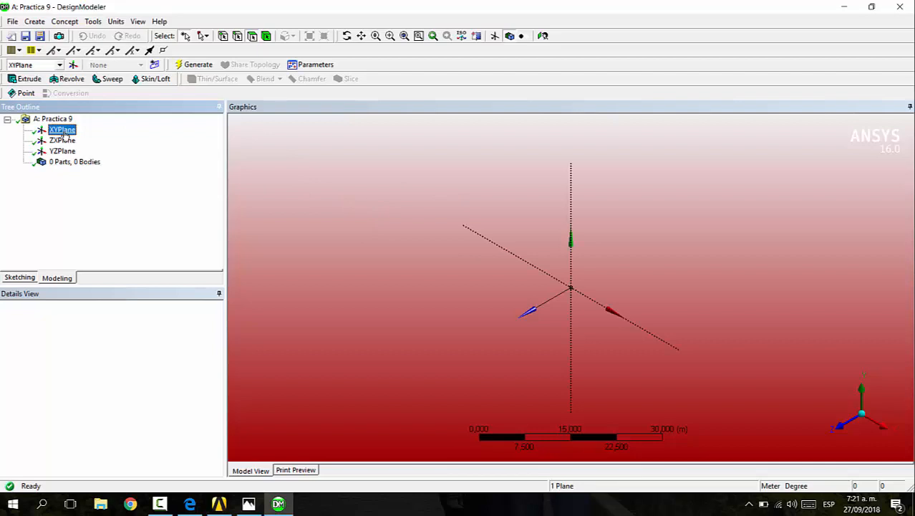
click(74, 65)
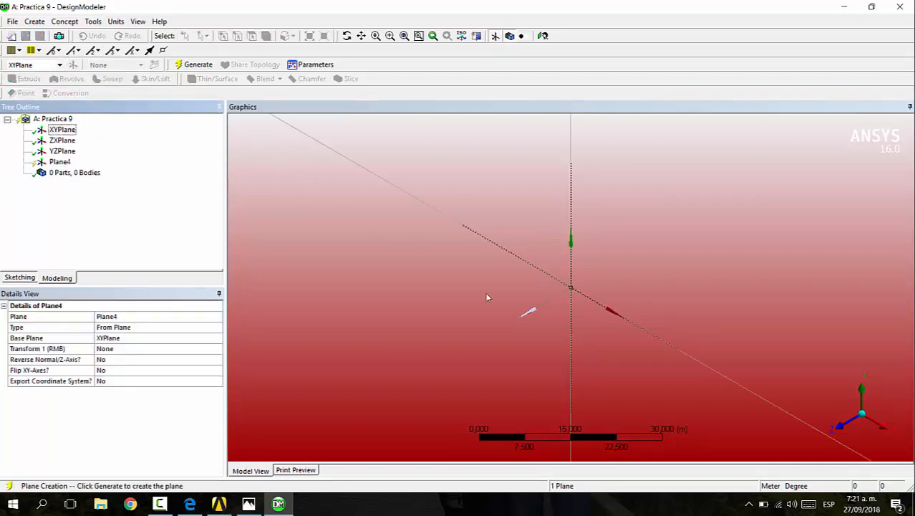
click(60, 162)
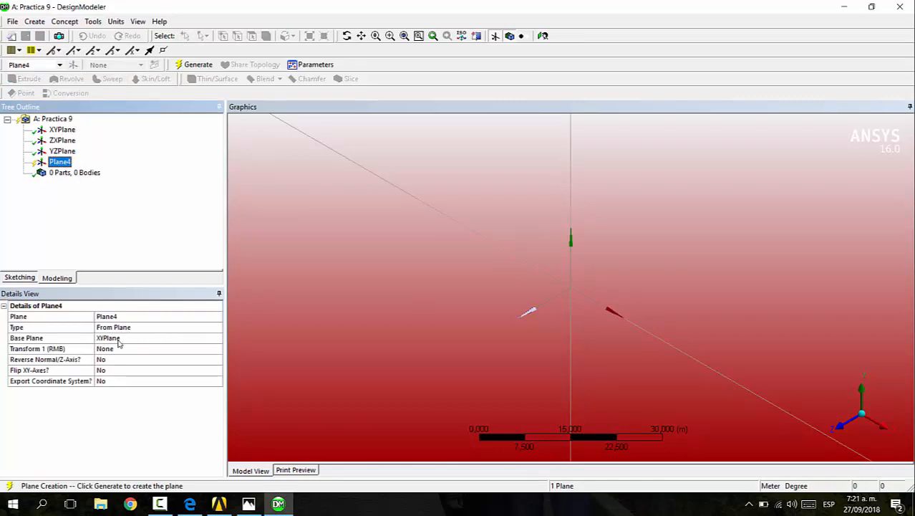
click(157, 358)
click(172, 349)
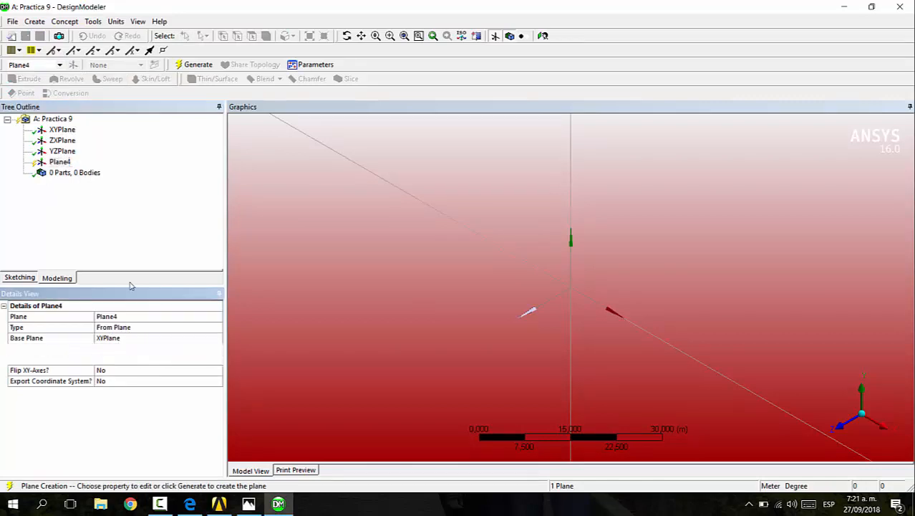
click(218, 349)
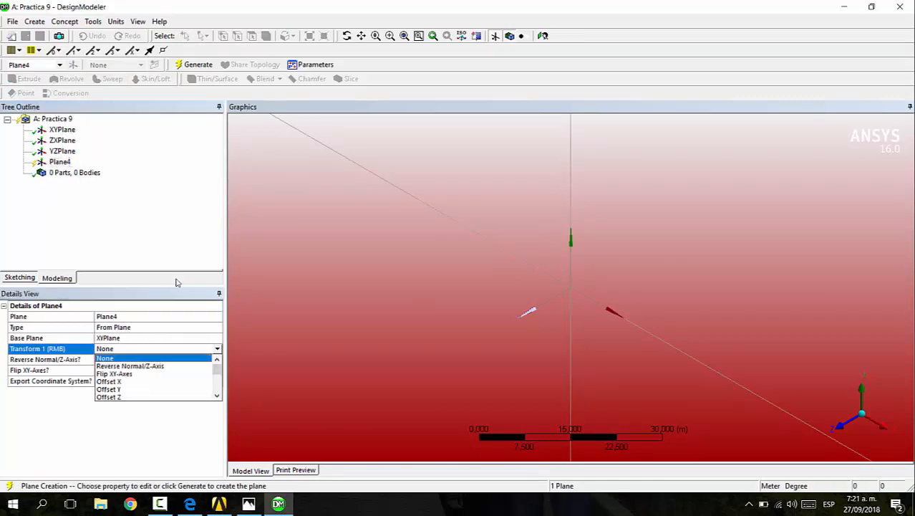
click(184, 357)
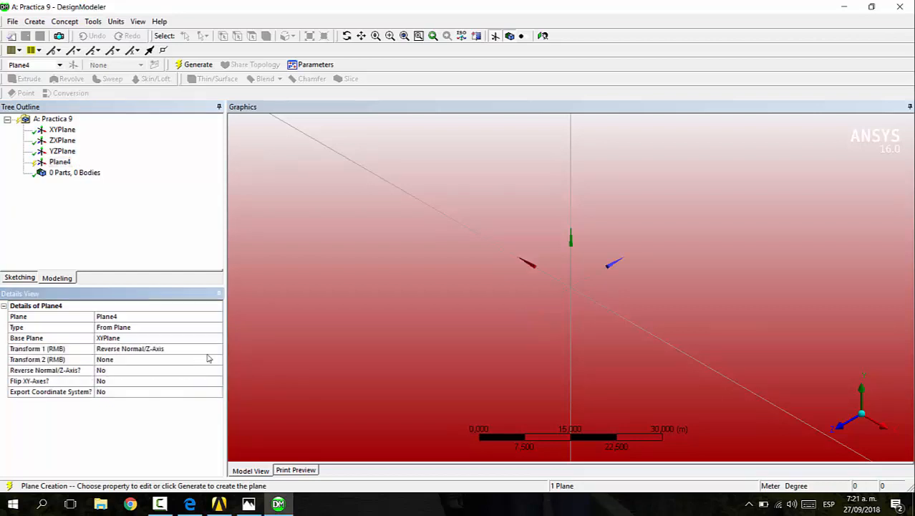
click(186, 348)
click(218, 349)
click(194, 374)
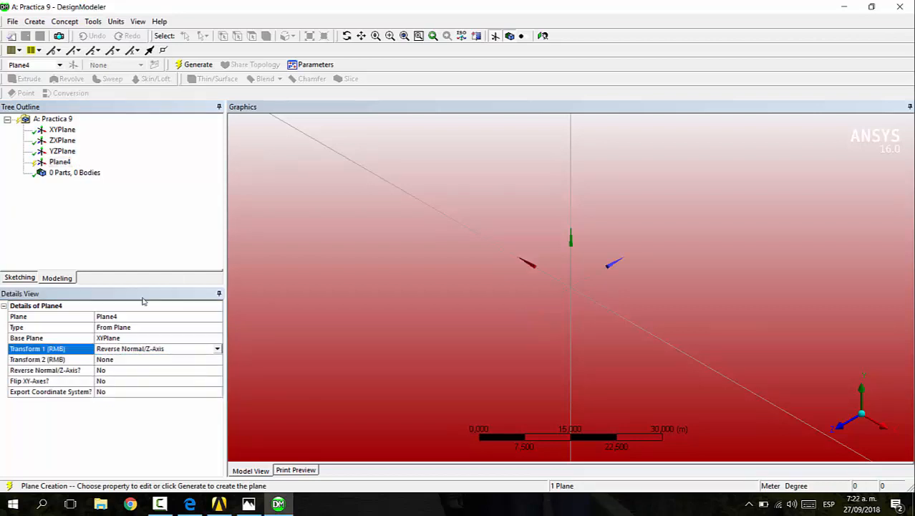
click(180, 351)
click(219, 349)
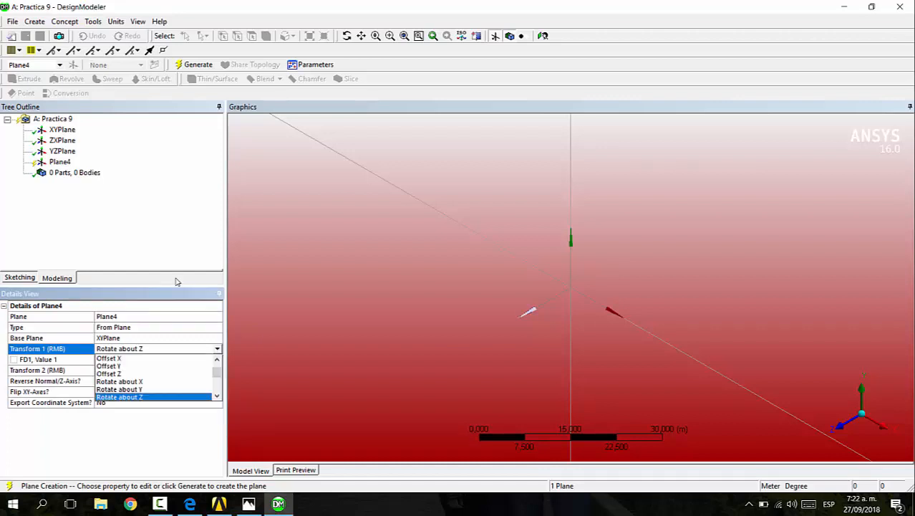
click(338, 309)
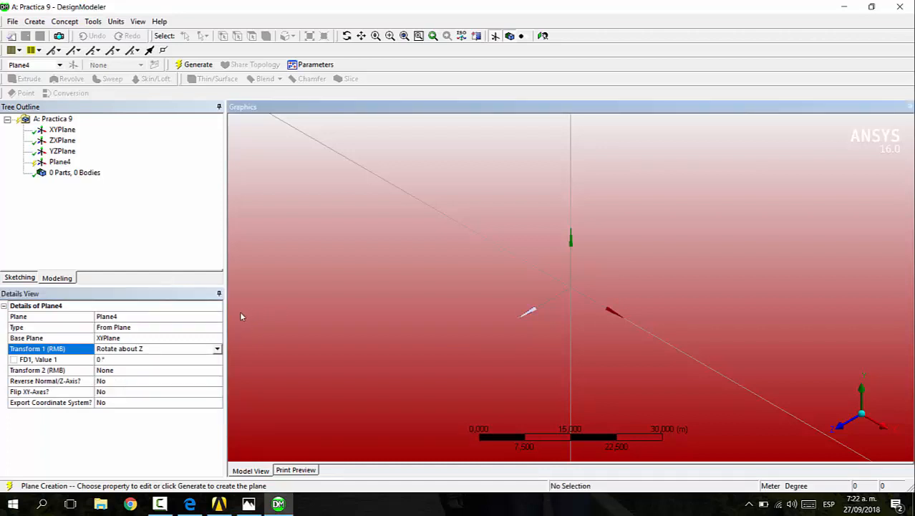
Step: Set the new plane's first transform to Rotate about X with a value of -90° and generate the plane
click(217, 349)
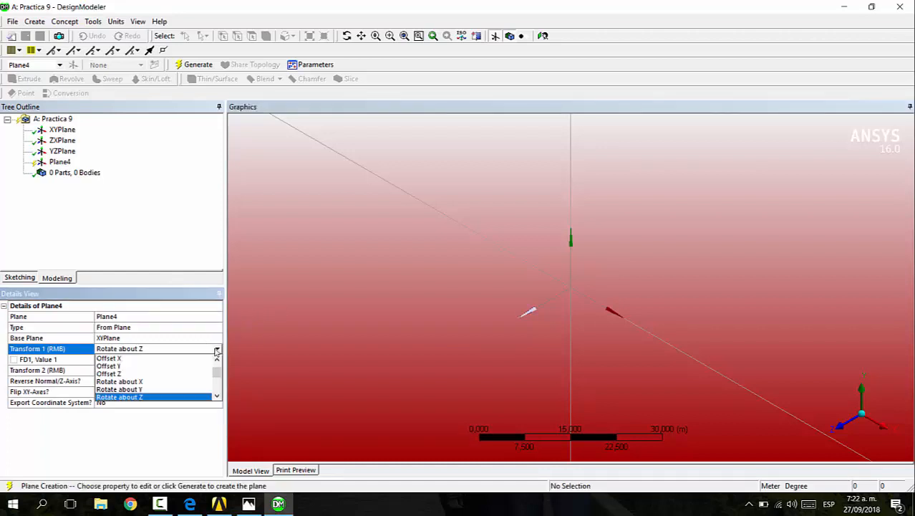
click(189, 377)
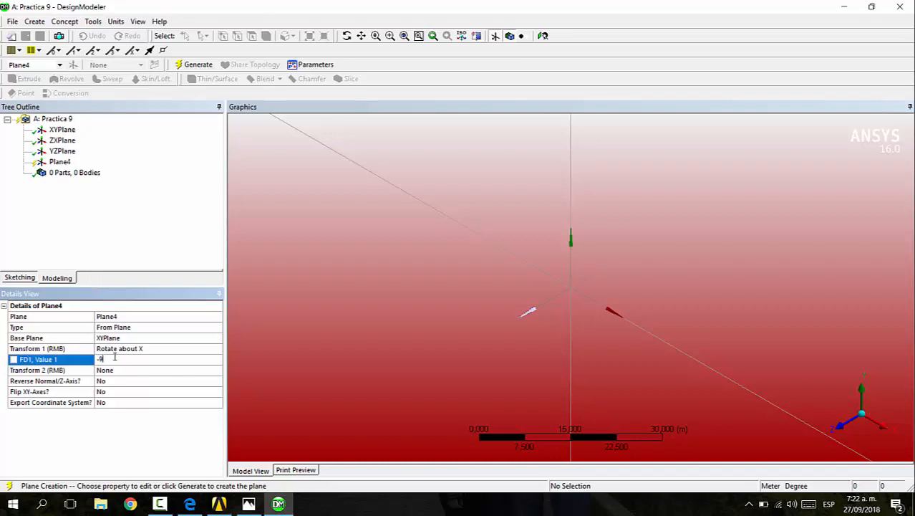
text(-90)
key(Return)
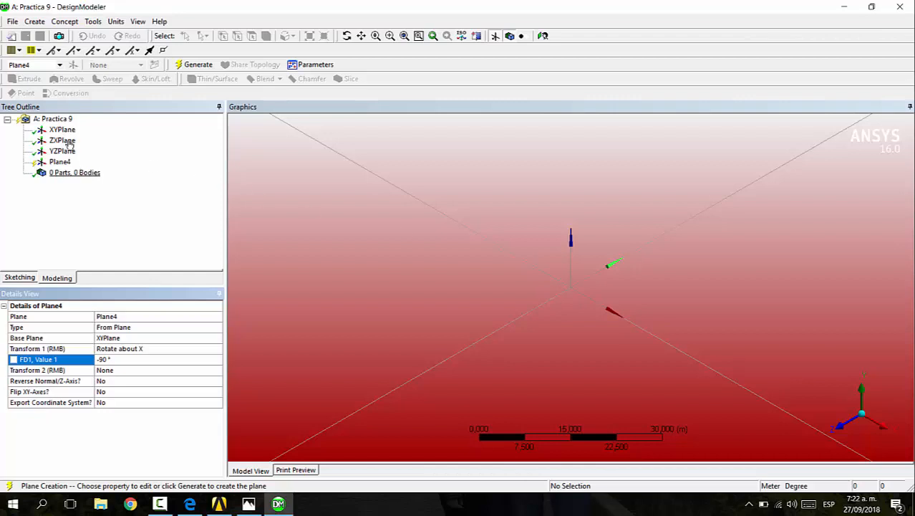
click(196, 65)
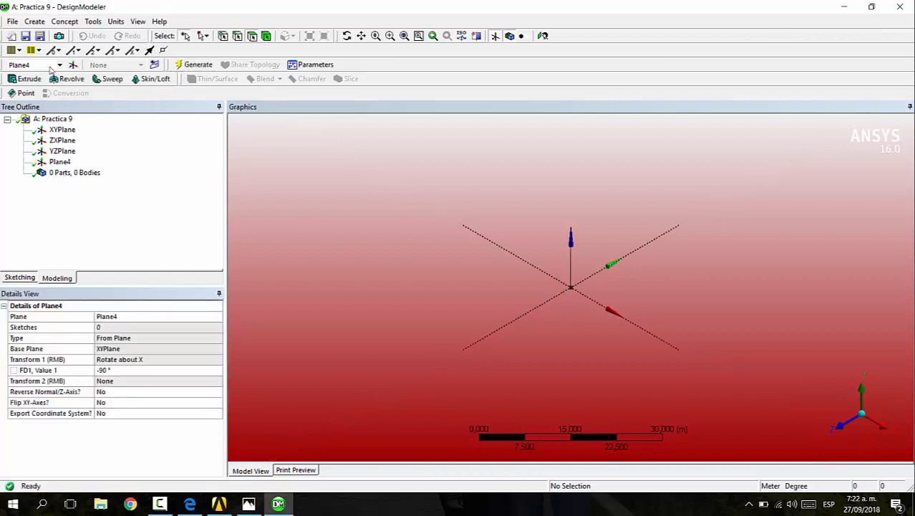
Step: Import the external geometry file RatoryAndLinierMotion.stp from the desktop onto the rotated plane and generate it
click(13, 21)
click(57, 110)
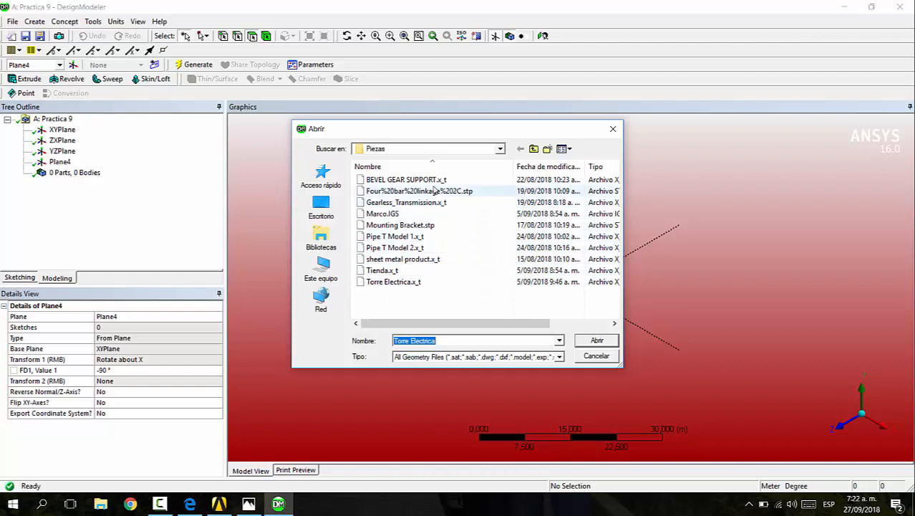
click(321, 204)
drag(614, 206, 614, 281)
click(430, 308)
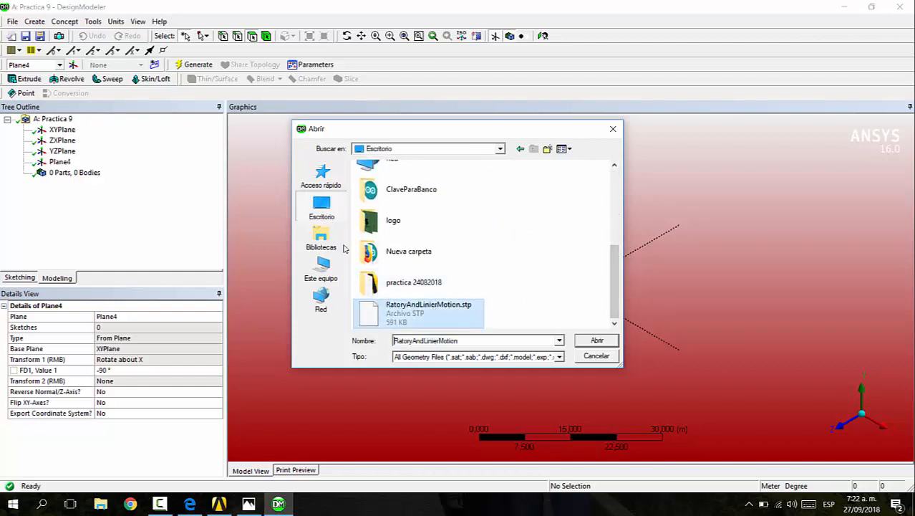
click(598, 340)
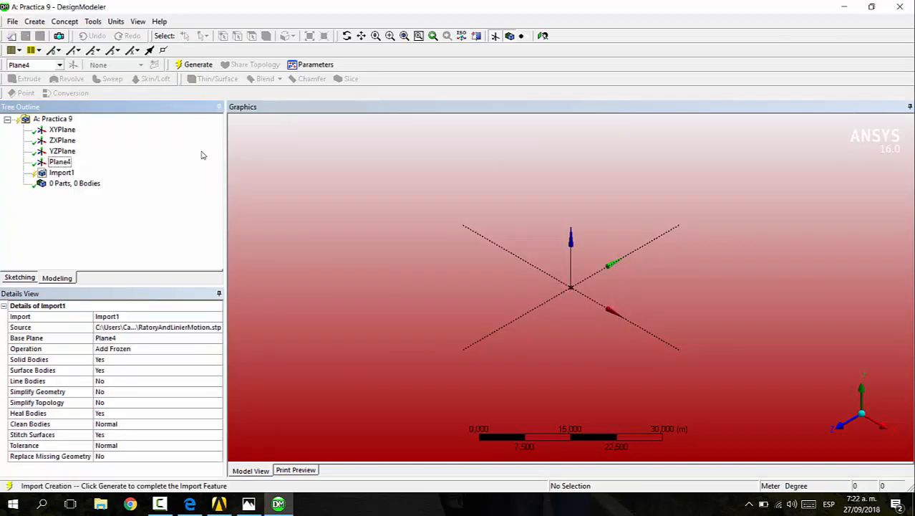
click(72, 173)
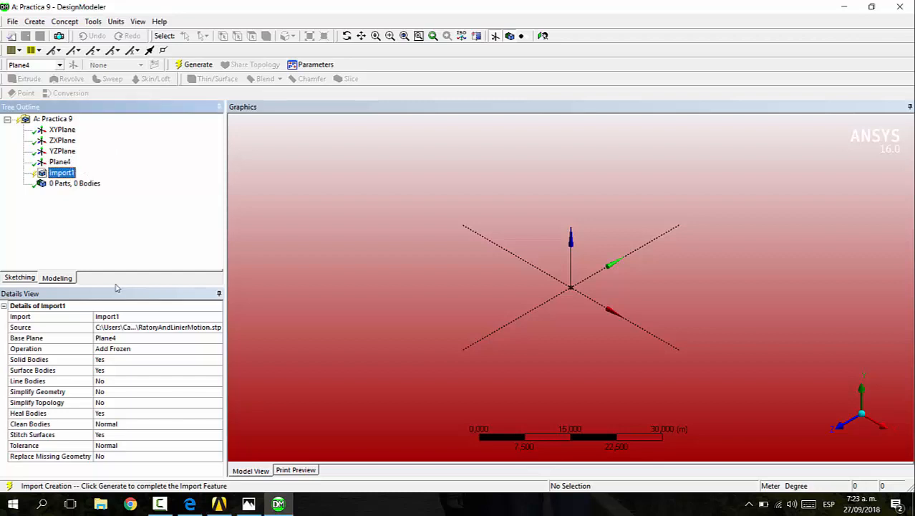
click(195, 64)
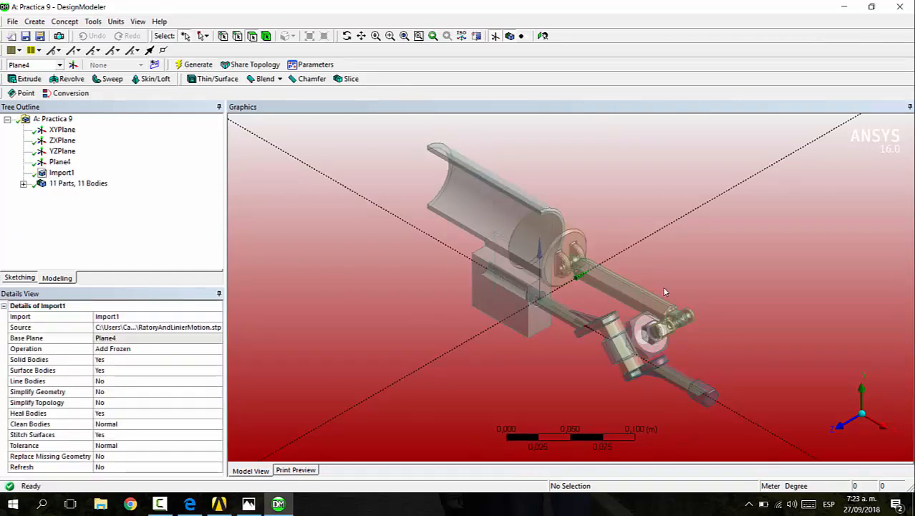
Step: Suppress the two Part15 bodies, the pins at both ends of the connecting rod
ctrl+middle_drag(672, 273, 631, 263)
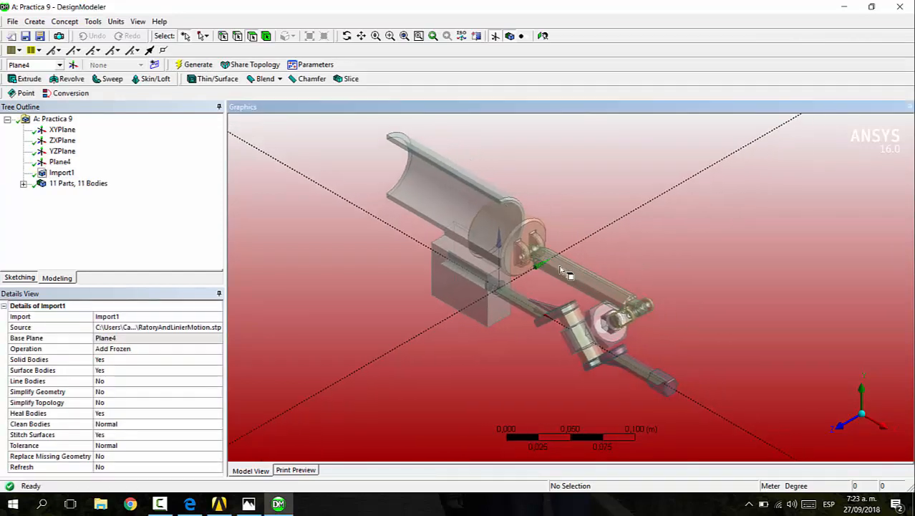
scroll(566, 272, up, 2)
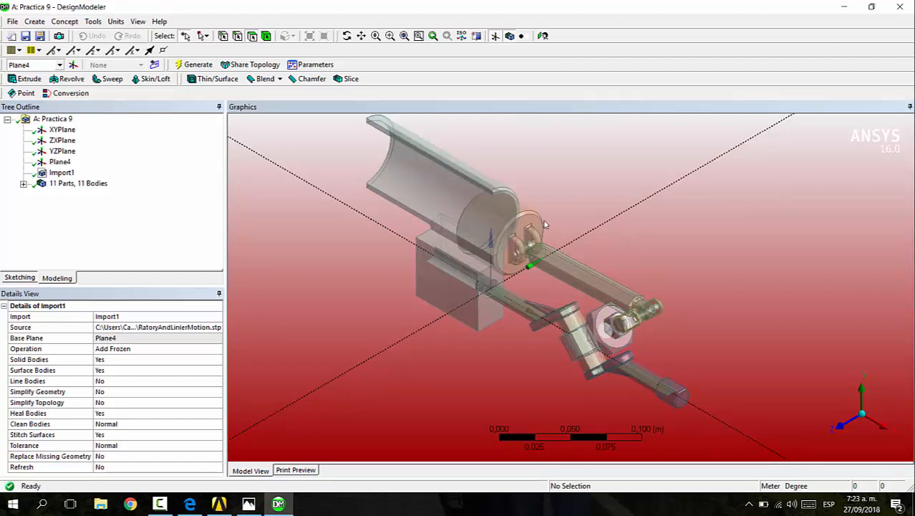
right_drag(523, 215, 582, 279)
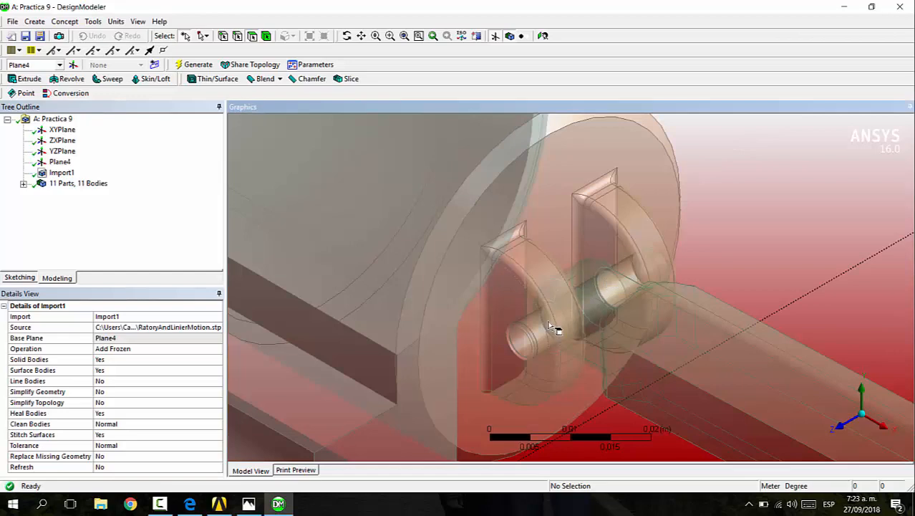
scroll(652, 266, down, 8)
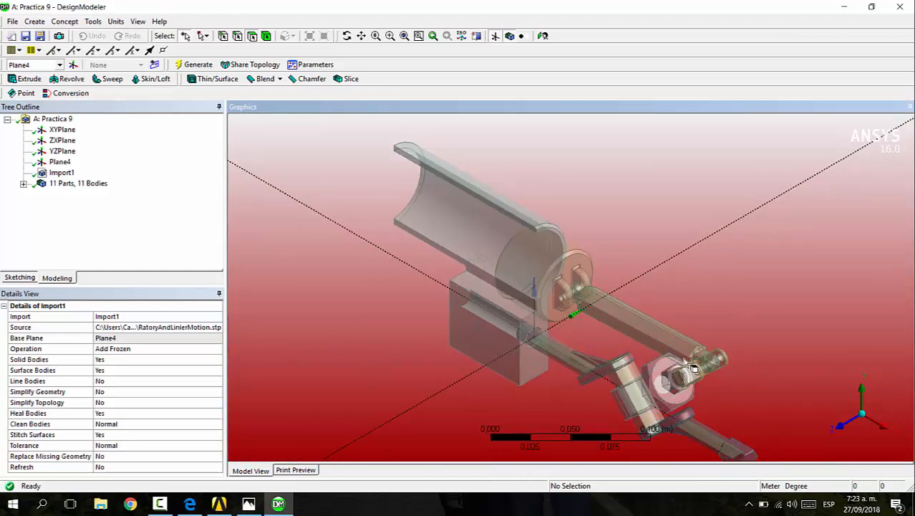
right_drag(668, 349, 761, 438)
scroll(615, 285, down, 6)
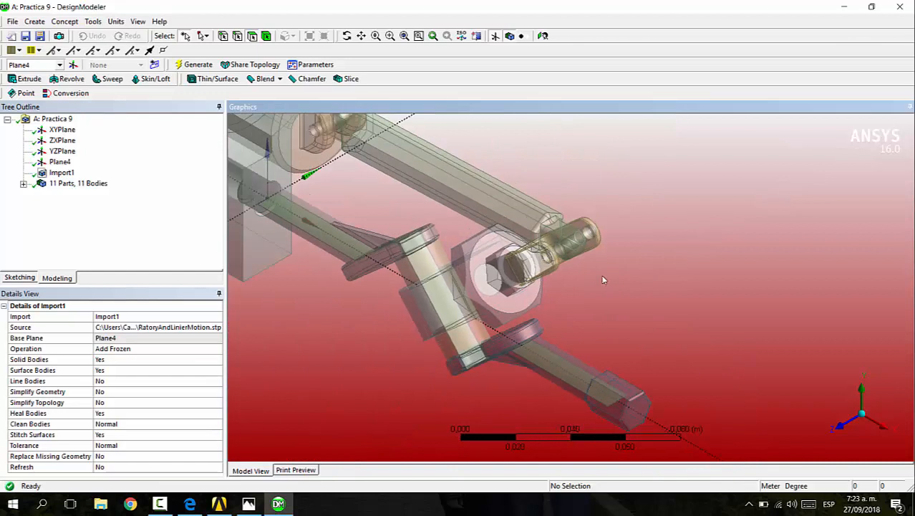
scroll(609, 291, down, 1)
click(24, 183)
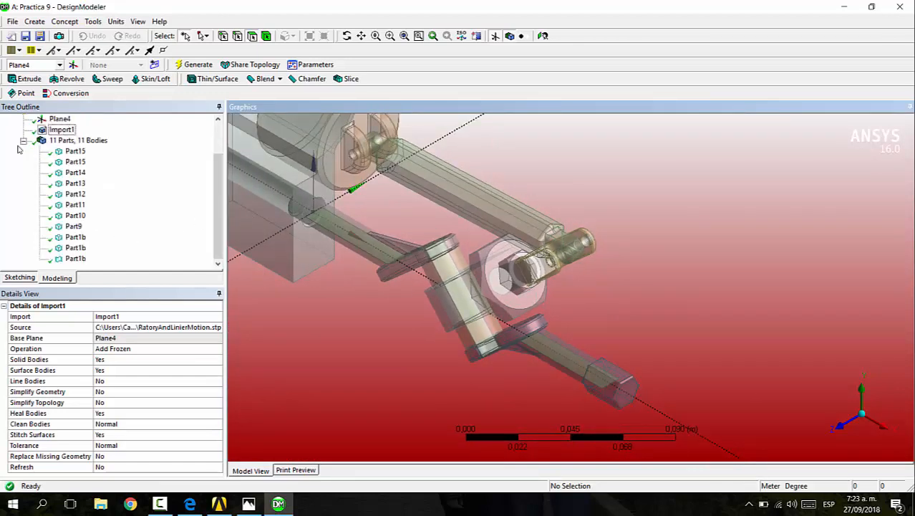
click(75, 152)
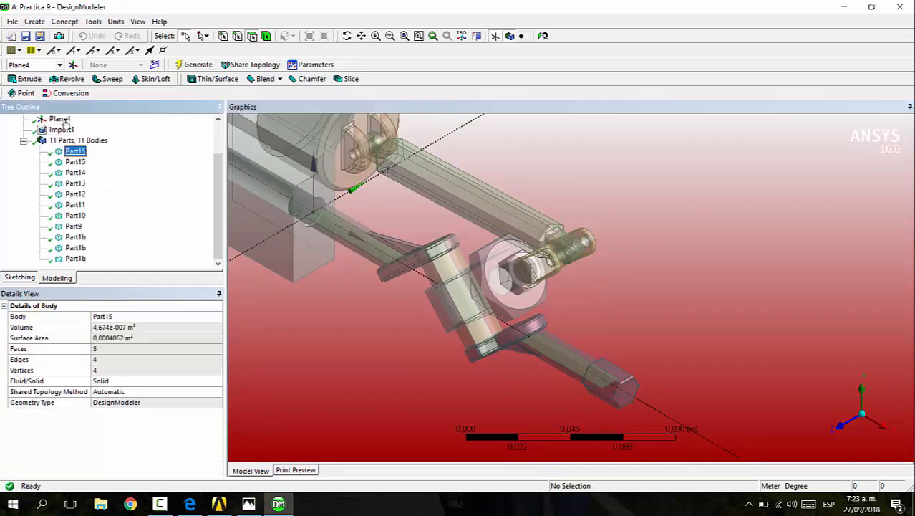
ctrl+click(79, 163)
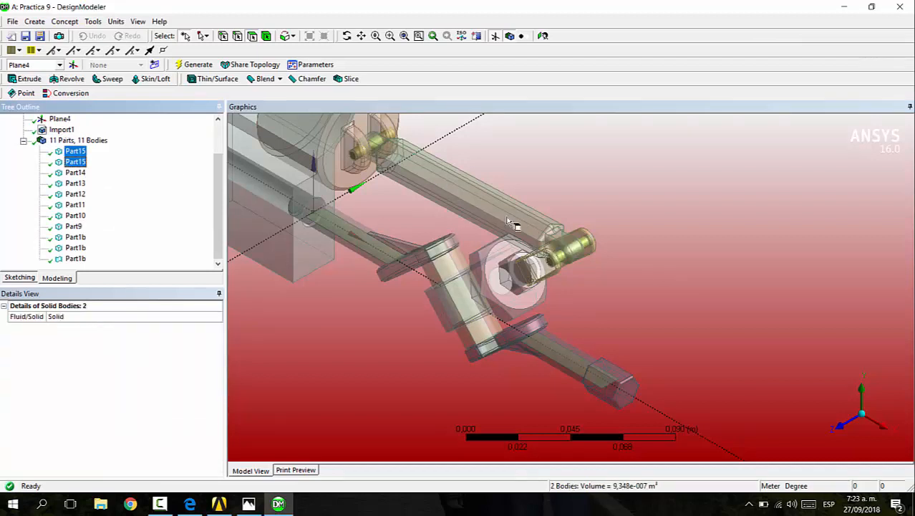
right_click(79, 164)
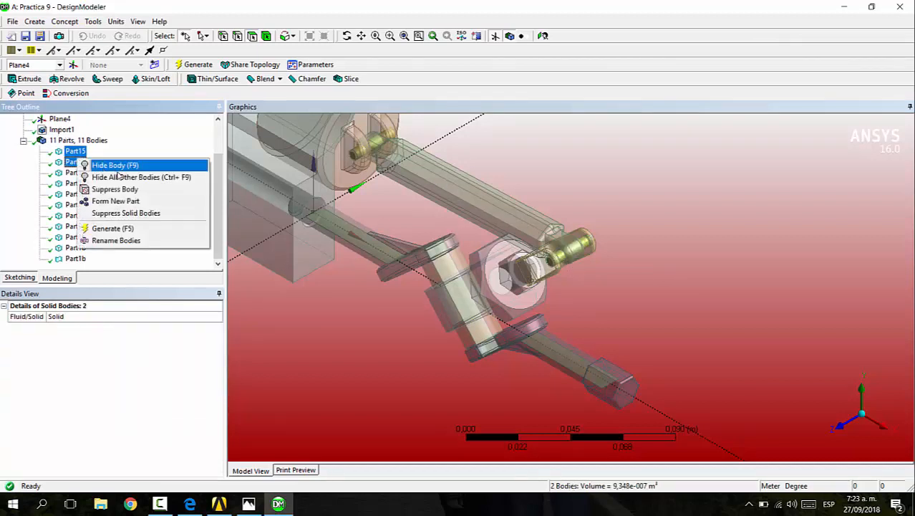
click(132, 191)
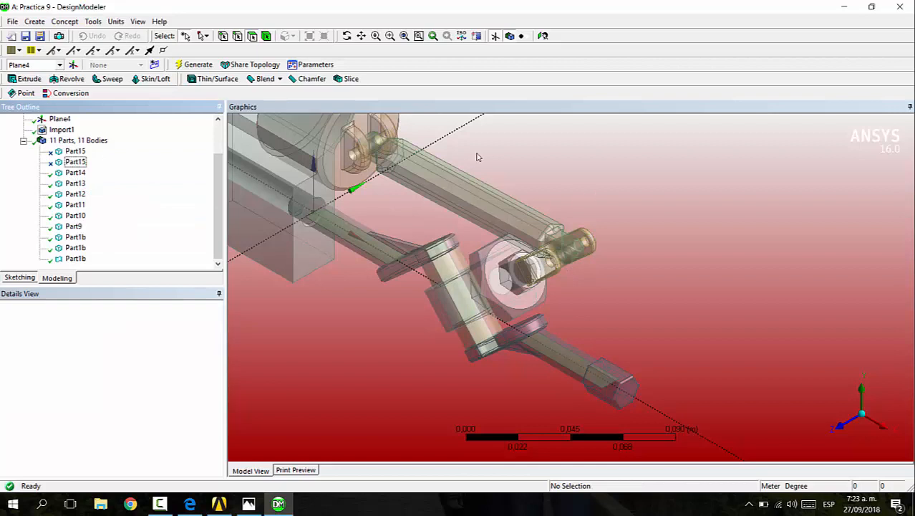
Step: Delete the surface body among the three Part1b bodies with a Body Delete feature
scroll(537, 200, down, 3)
scroll(512, 204, down, 2)
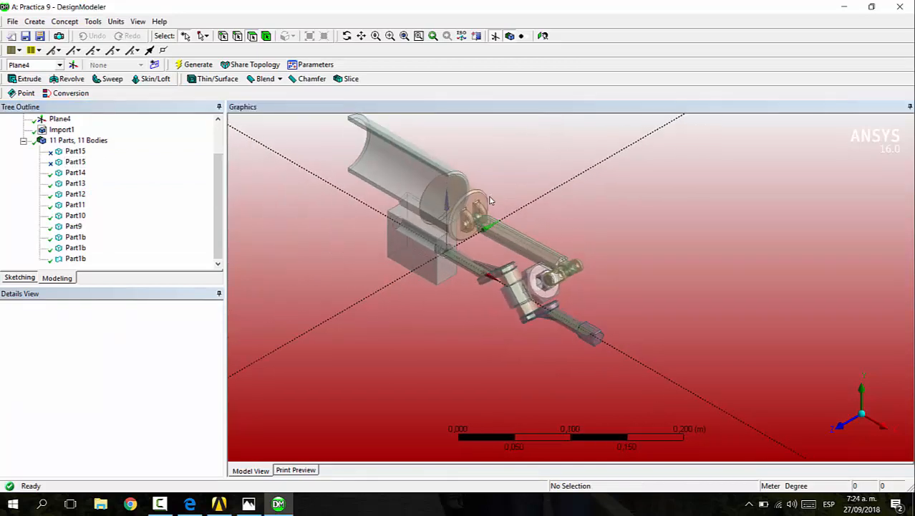
click(75, 258)
click(75, 248)
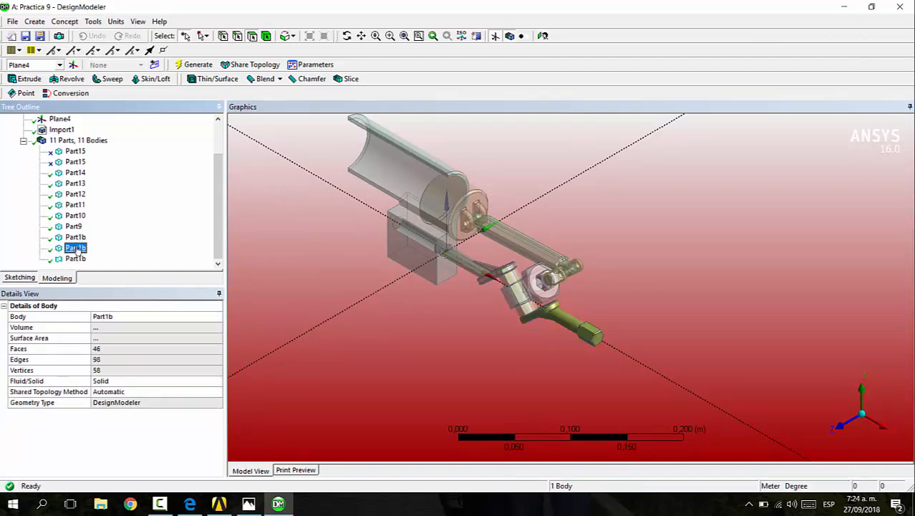
key(Down)
key(Up)
key(Up)
key(Up)
key(Up)
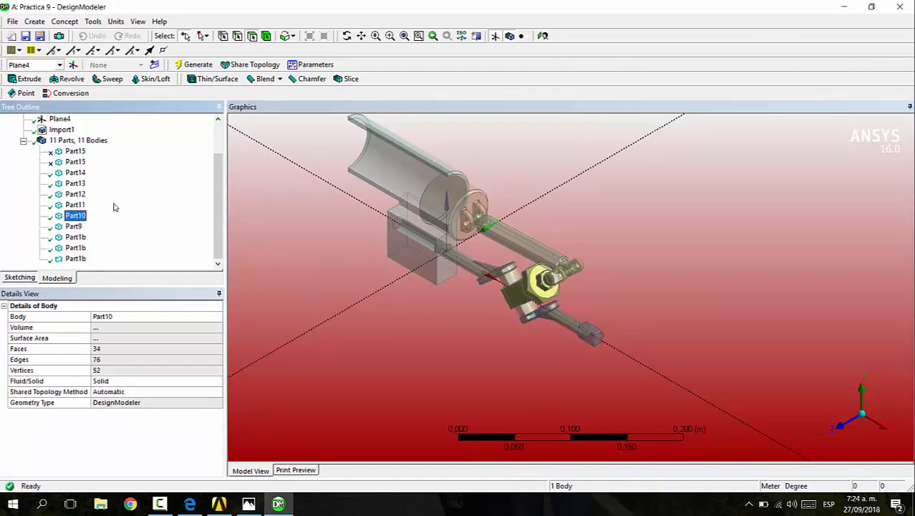
key(Delete)
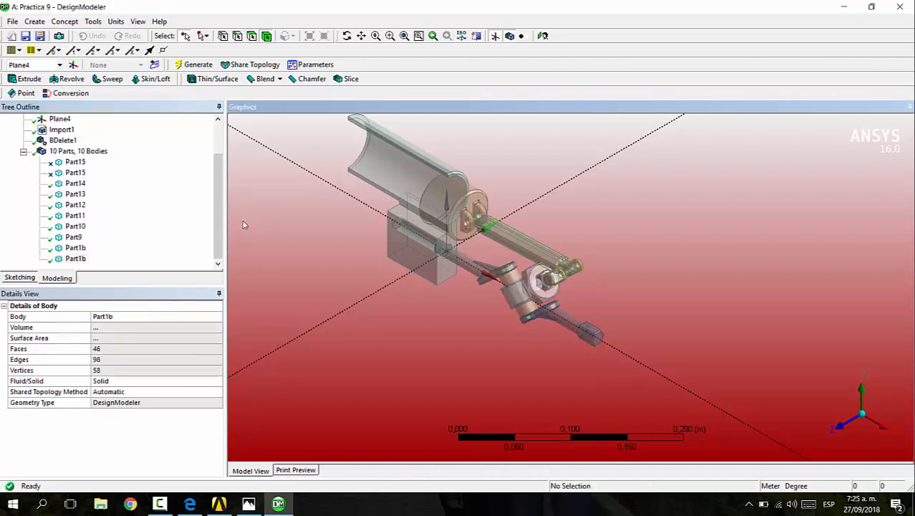
Step: Examine which crankshaft pieces Part9 and the two remaining Part1b solid bodies represent
click(76, 248)
click(81, 238)
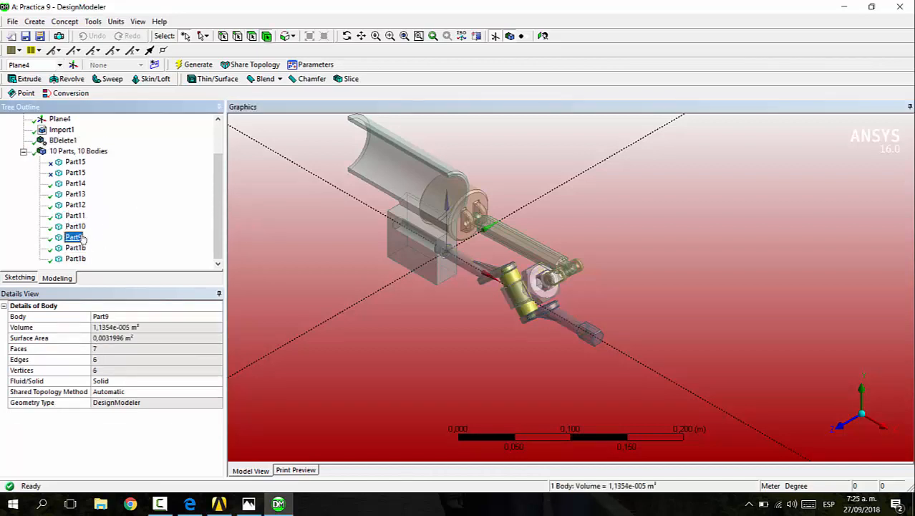
click(85, 248)
click(82, 258)
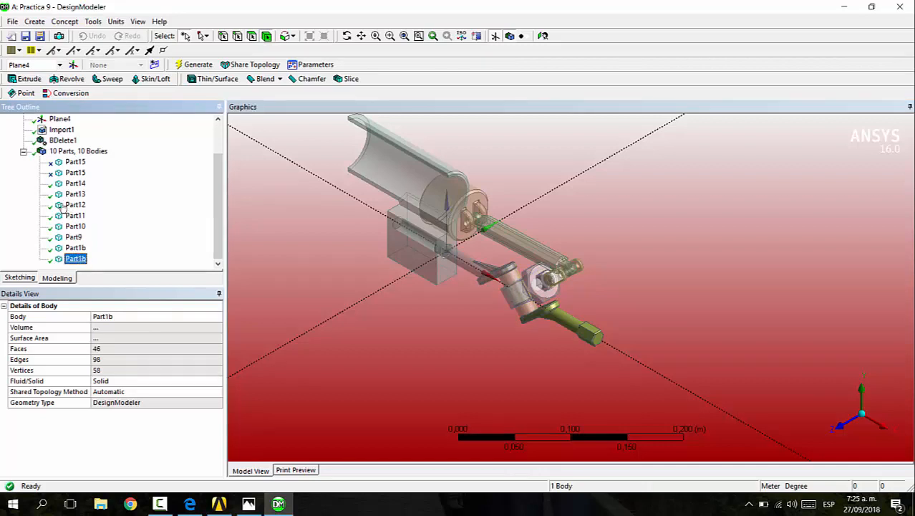
ctrl+click(83, 248)
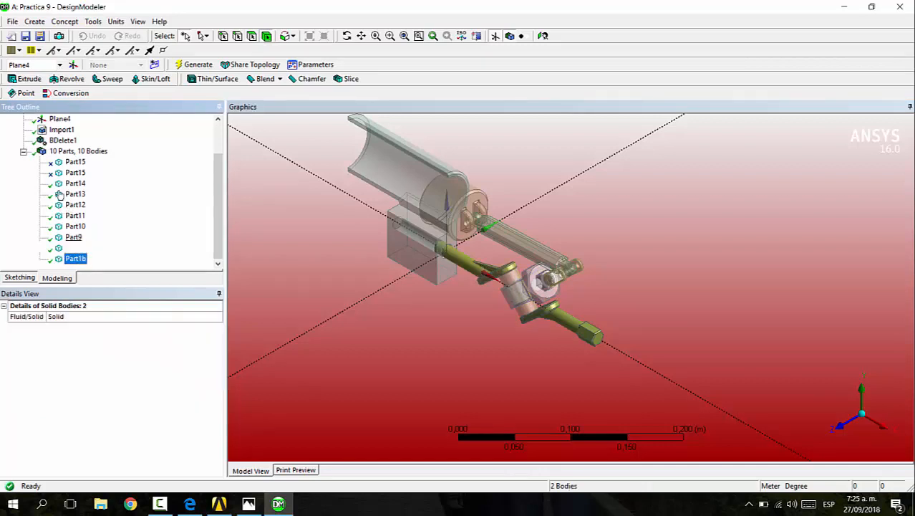
ctrl+click(74, 237)
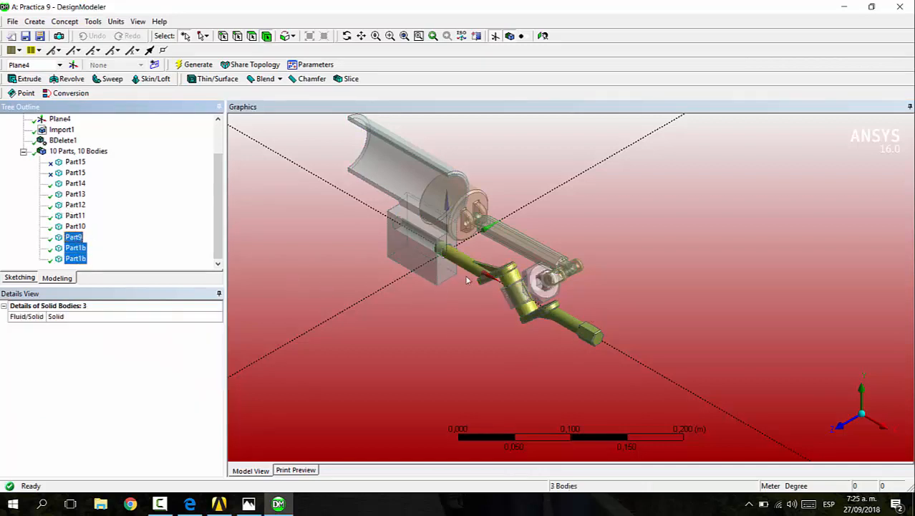
click(304, 303)
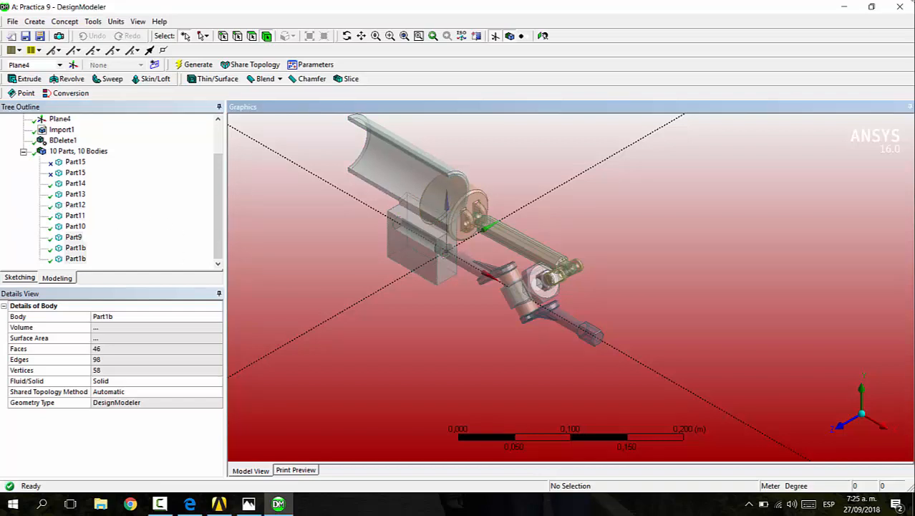
Step: Close DesignModeler, open the system's model in Mechanical and go through the parts listed under Geometry
click(900, 7)
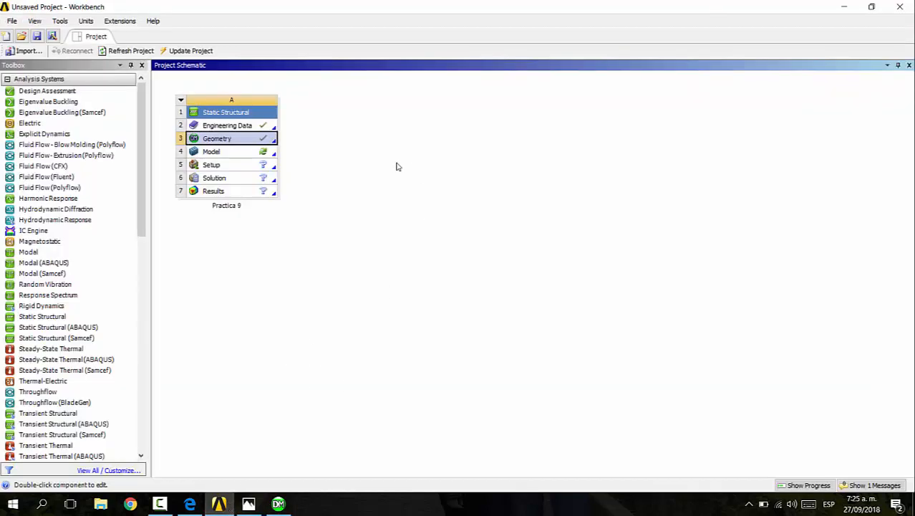
click(222, 154)
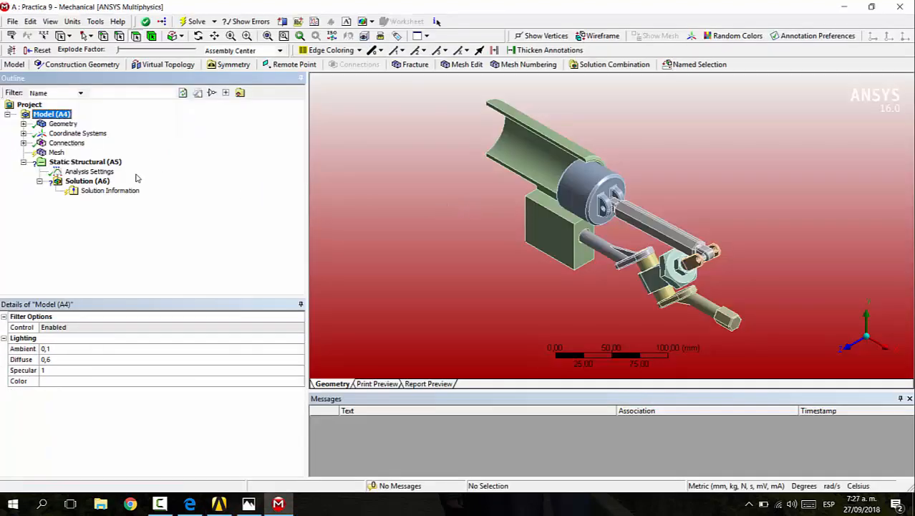
click(23, 123)
click(74, 134)
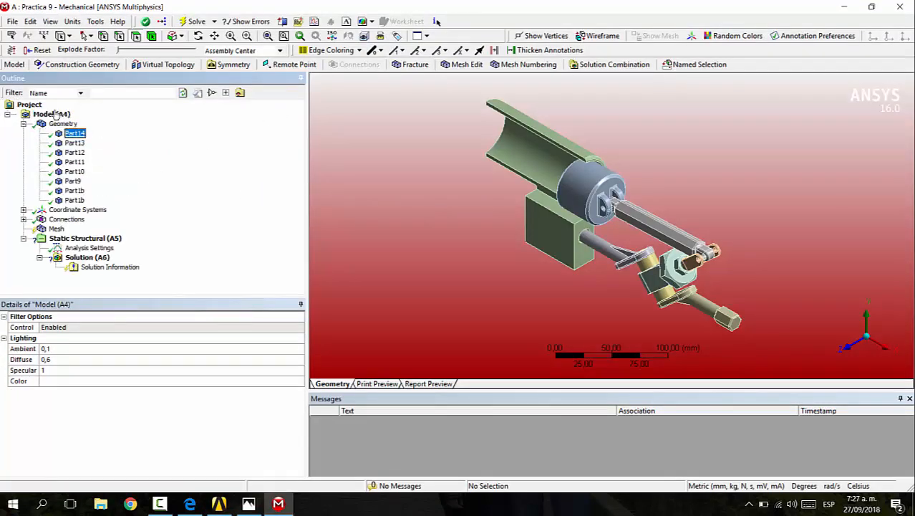
key(Down)
key(Down)
key(Down)
key(Down)
key(Down)
key(Down)
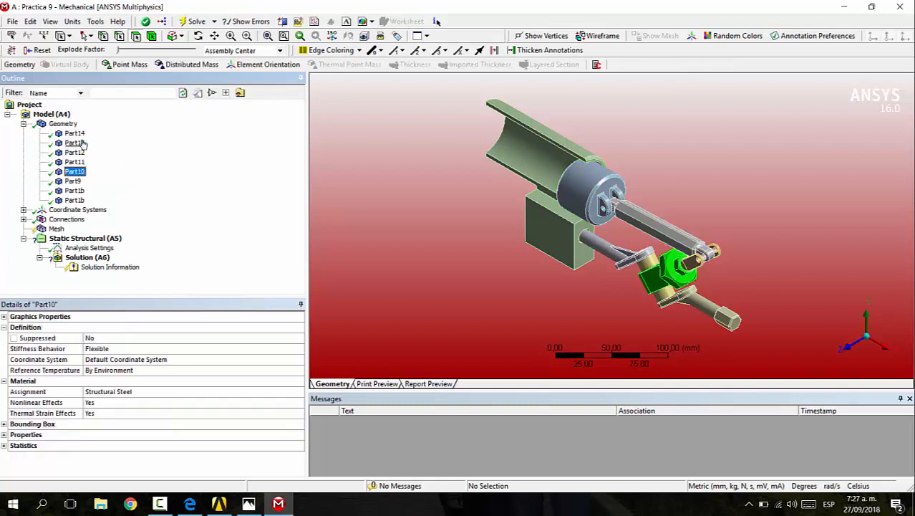
key(Down)
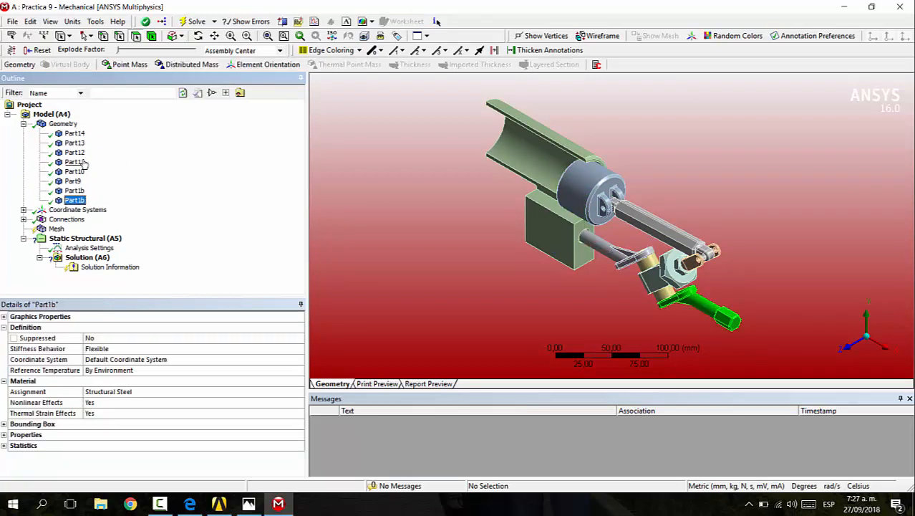
Step: Set the stiffness behavior of Part14, Part12, Part11, Part10, Part9 and both Part1b bodies to Rigid
click(76, 134)
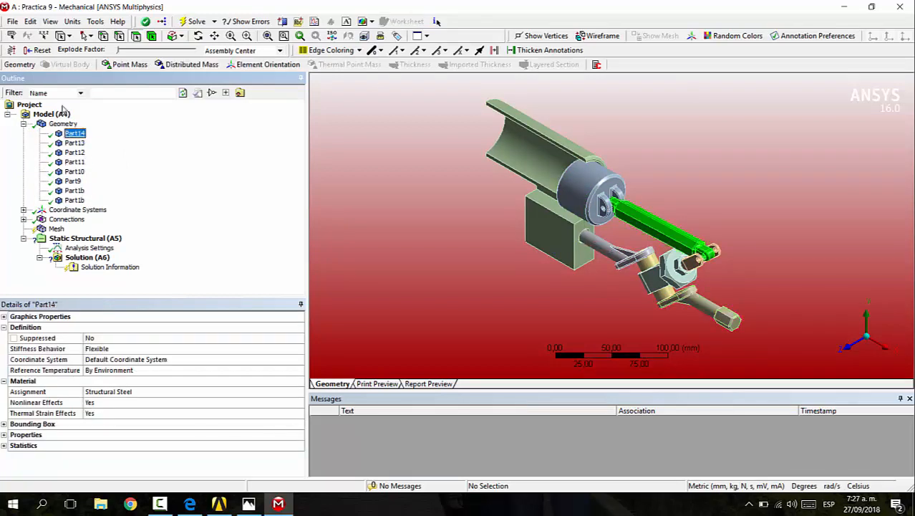
ctrl+click(75, 152)
ctrl+click(74, 162)
ctrl+click(74, 172)
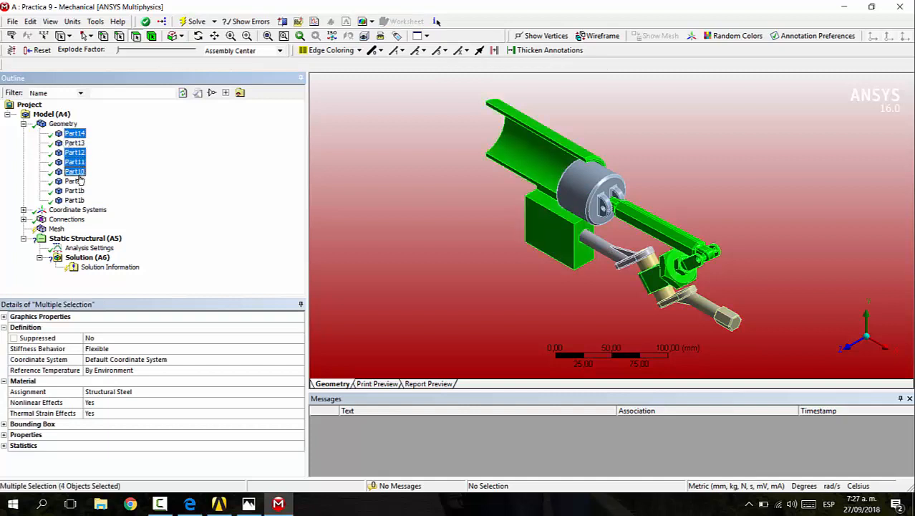
ctrl+click(73, 181)
ctrl+click(74, 190)
ctrl+click(77, 209)
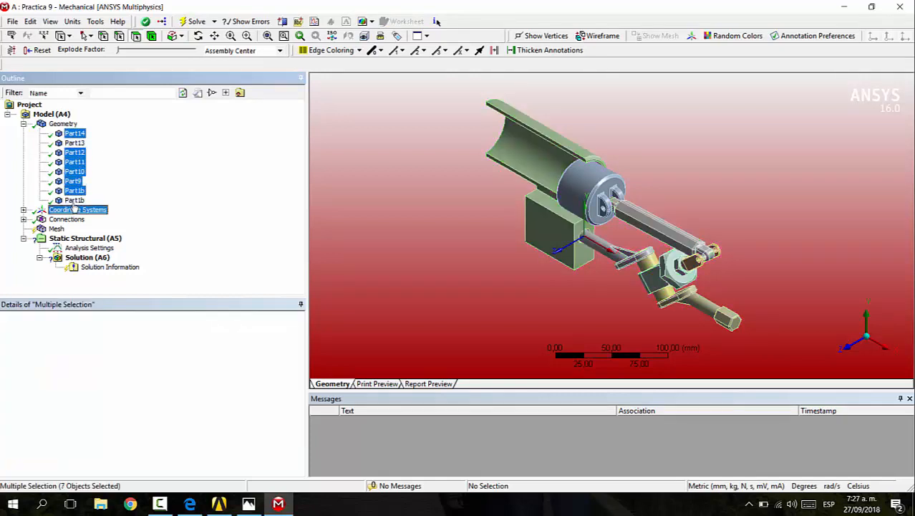
ctrl+click(74, 201)
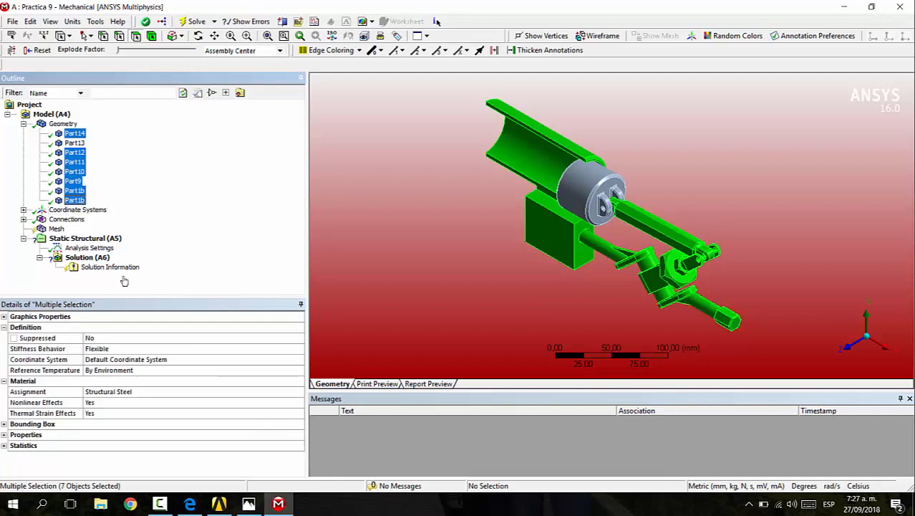
click(139, 349)
click(298, 351)
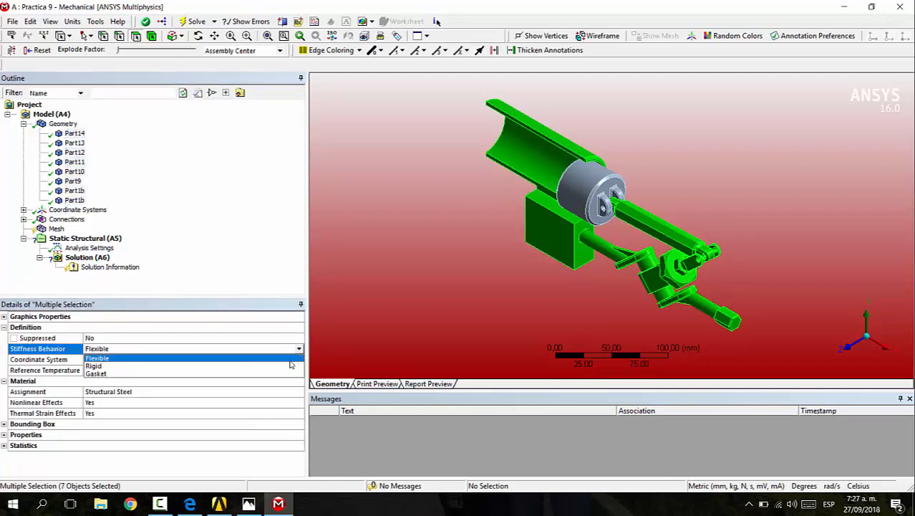
key(Return)
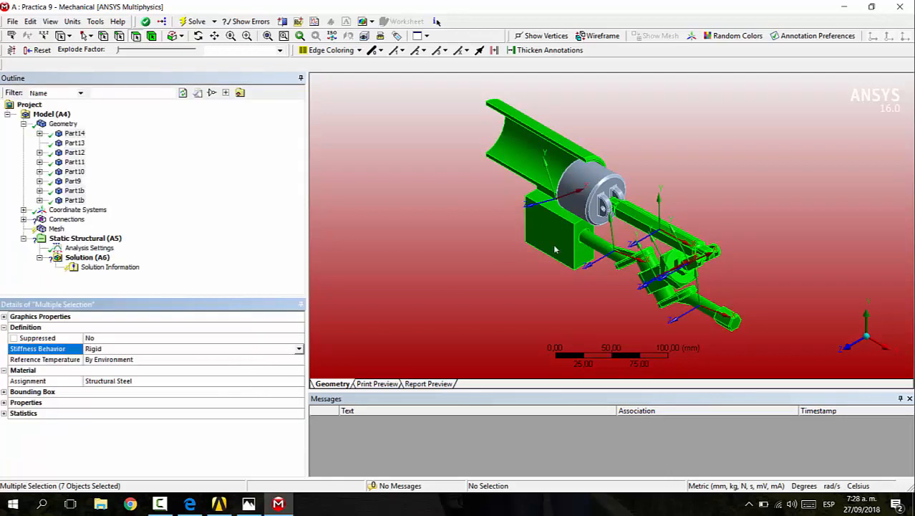
Step: Set the stiffness behavior of Part13, the piston, to Rigid as well
click(75, 142)
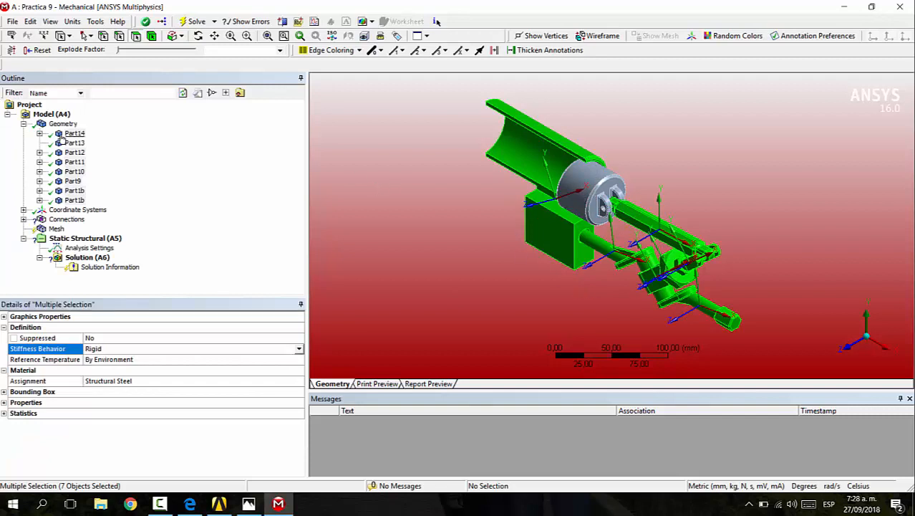
key(Down)
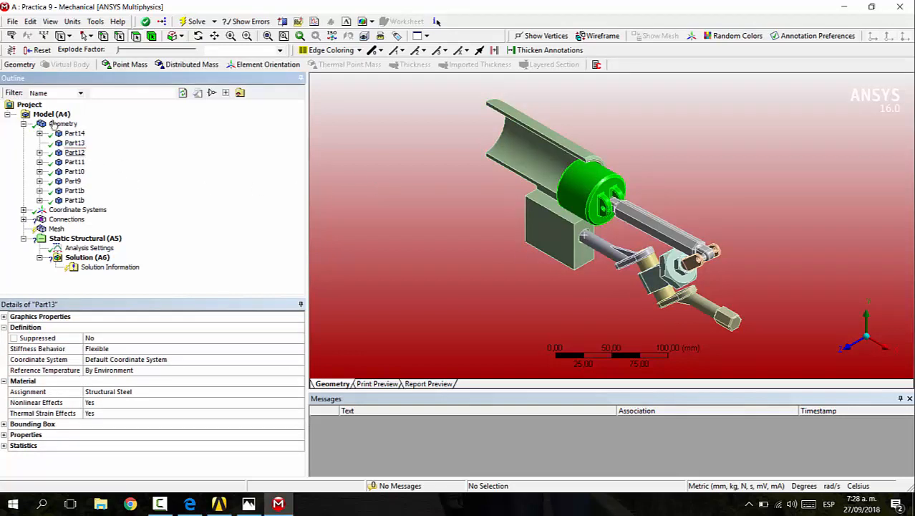
key(Up)
key(Up)
key(Down)
click(156, 351)
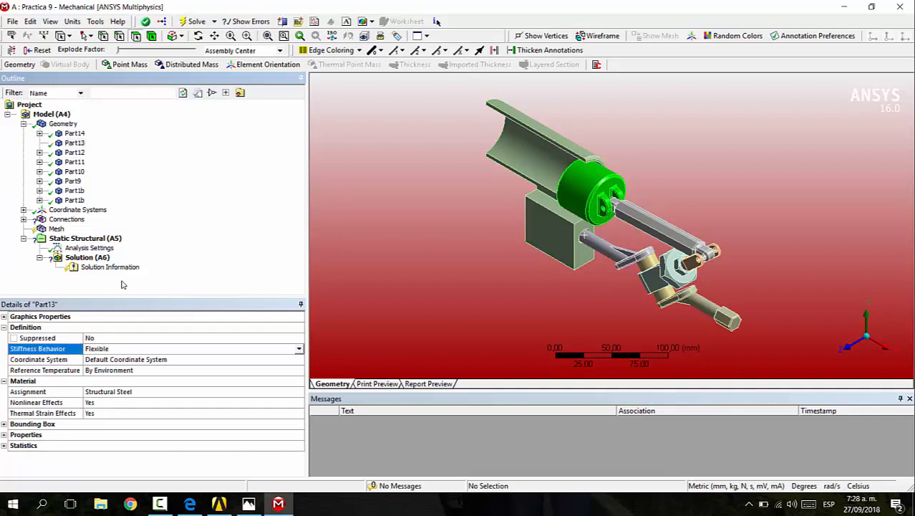
click(298, 349)
click(228, 366)
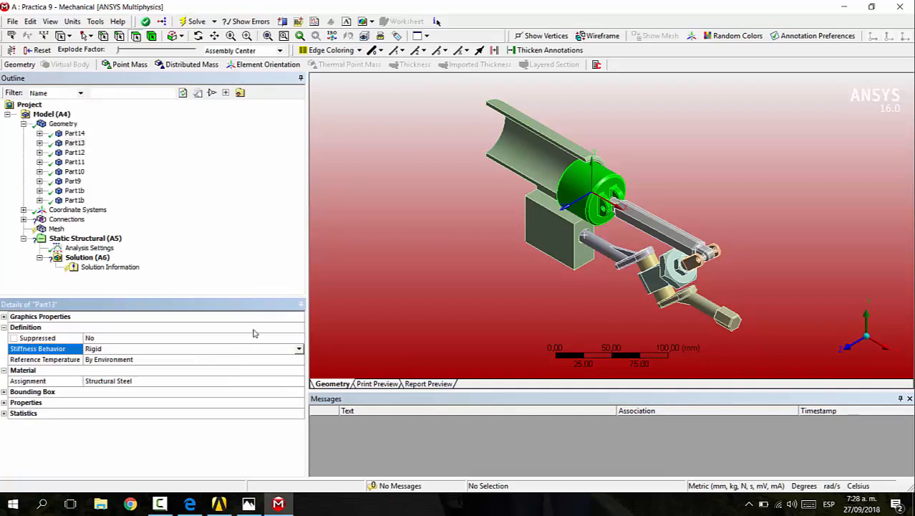
Step: Check the stiffness behavior of each part under Geometry, from Part14 to the last Part1b
click(75, 133)
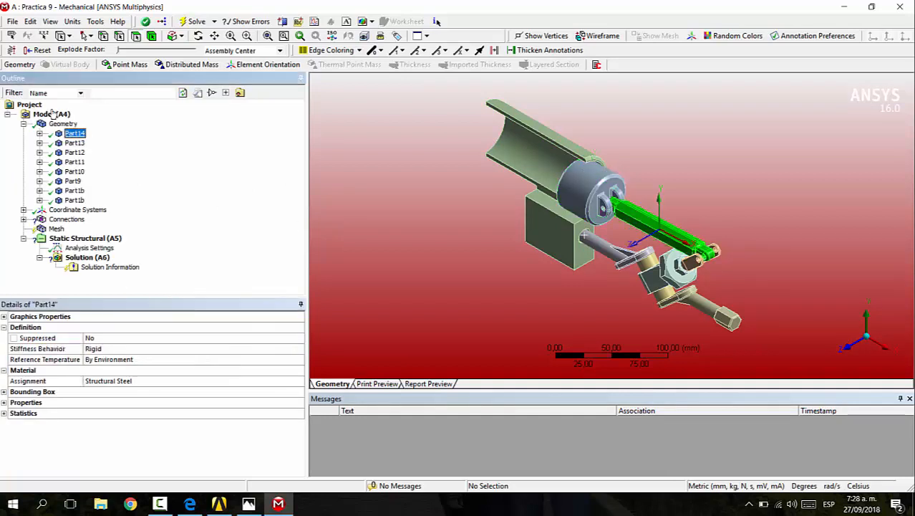
click(80, 143)
key(Down)
key(Down)
key(Down)
key(Down)
key(Down)
key(Down)
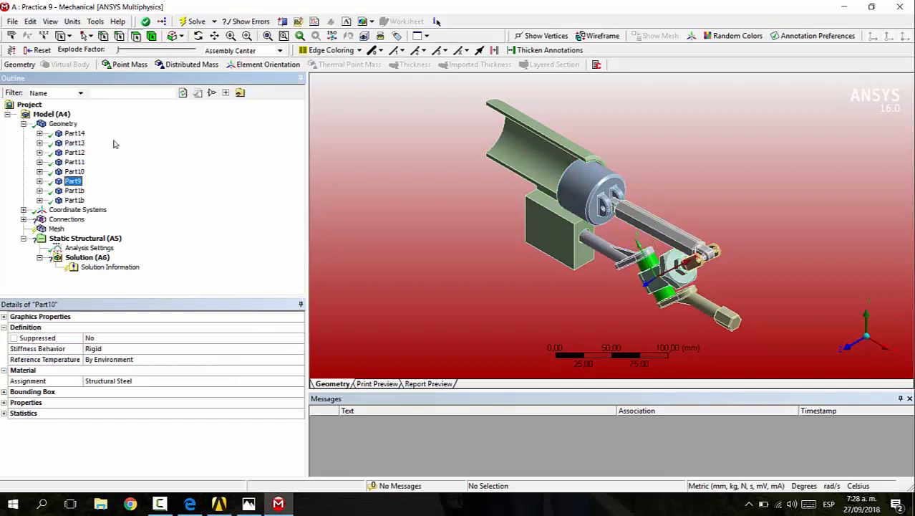
key(Up)
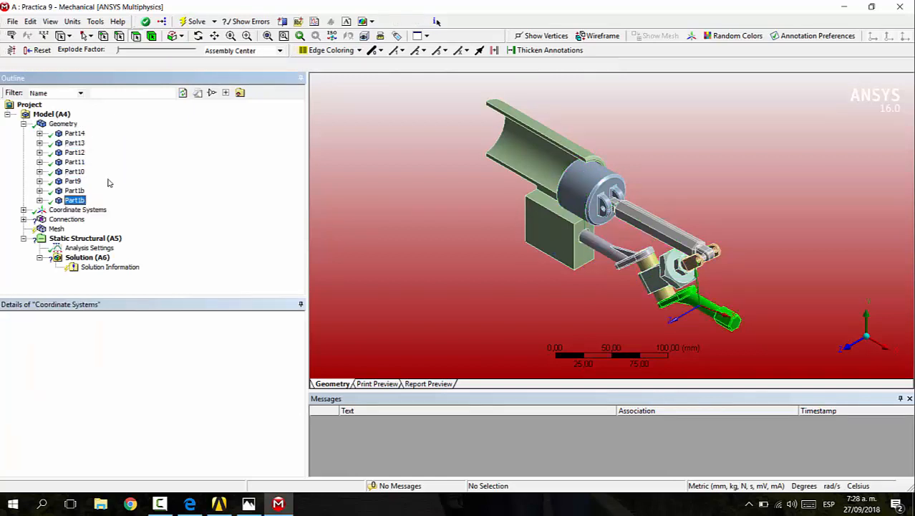
key(Down)
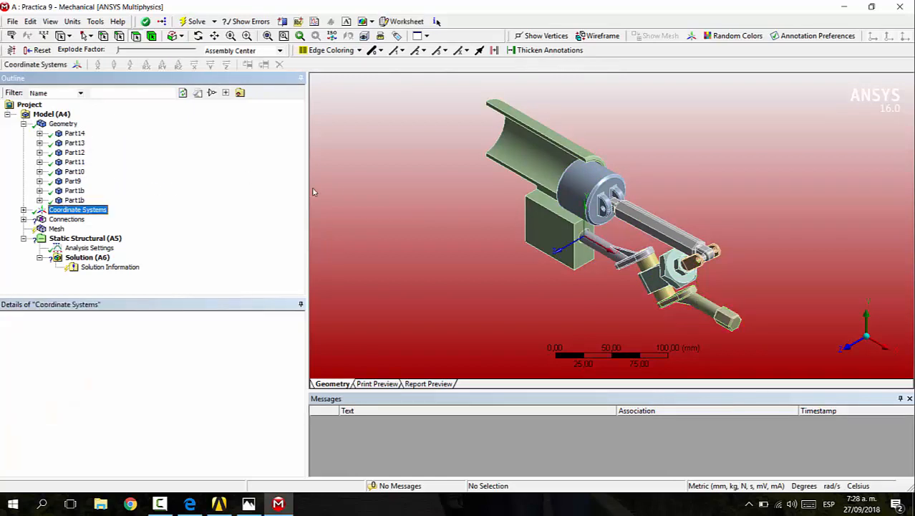
click(359, 184)
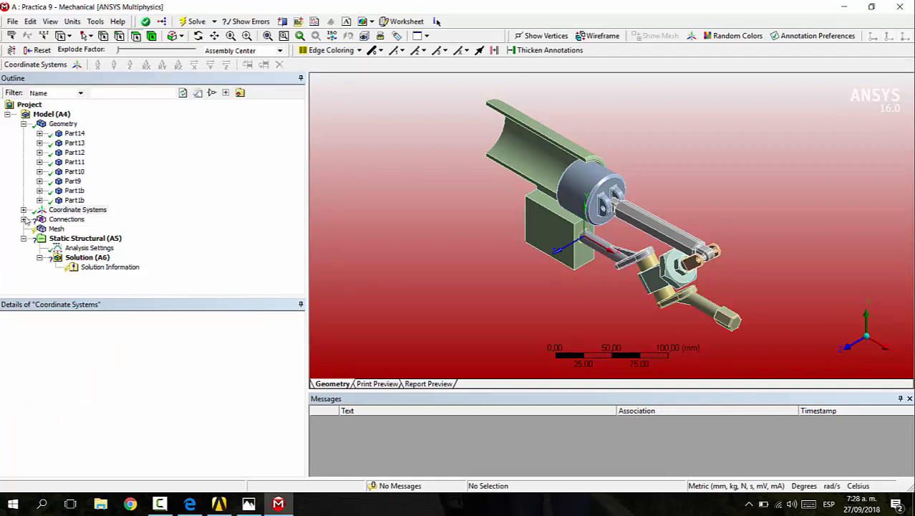
Step: Examine the automatically generated contact regions listed under Connections
click(23, 123)
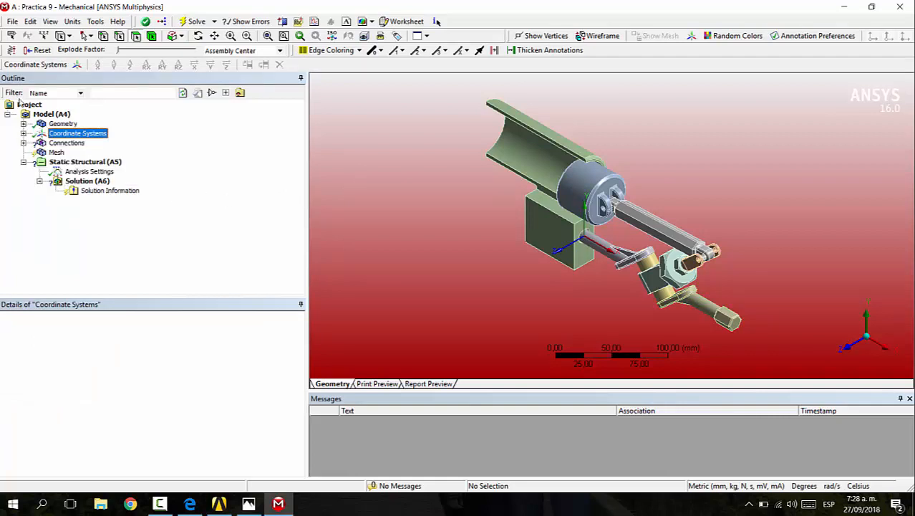
click(23, 142)
click(75, 152)
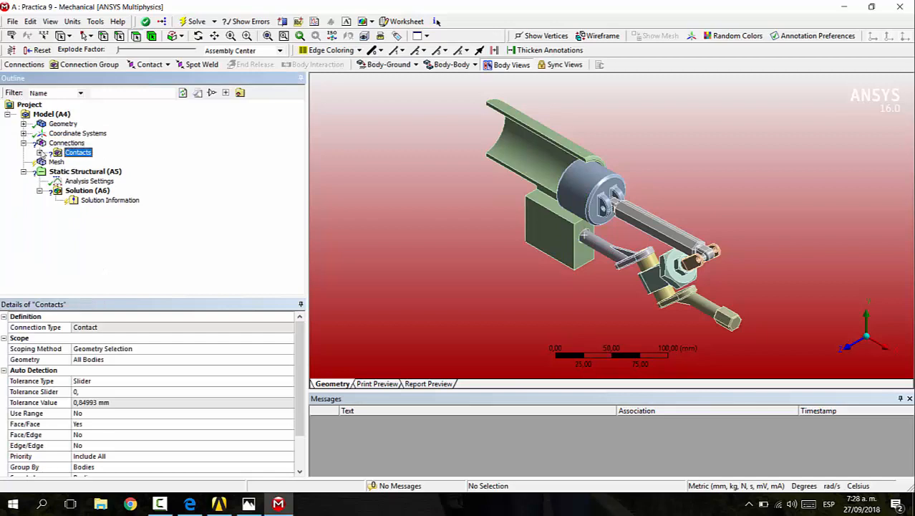
click(40, 153)
click(94, 163)
click(98, 172)
click(98, 191)
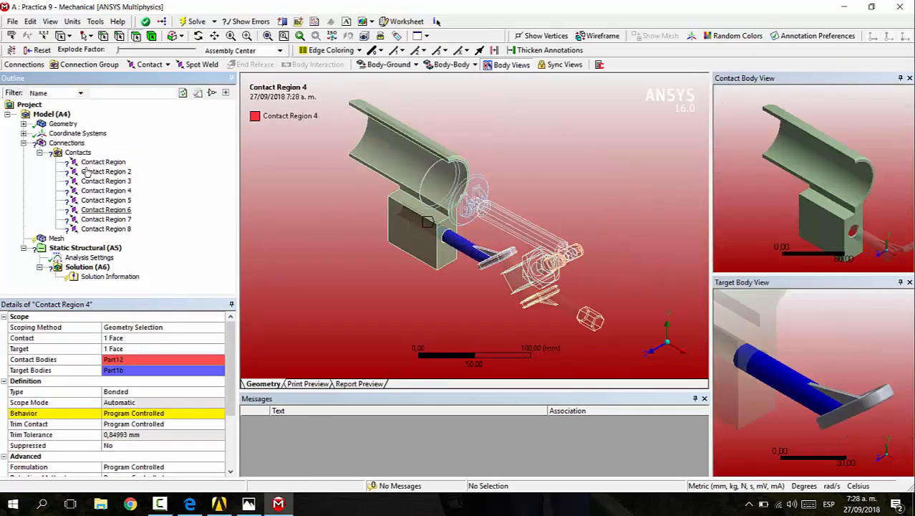
key(Down)
key(Down)
key(Down)
Step: Delete the Contacts group with all its contact regions from Connections
click(77, 151)
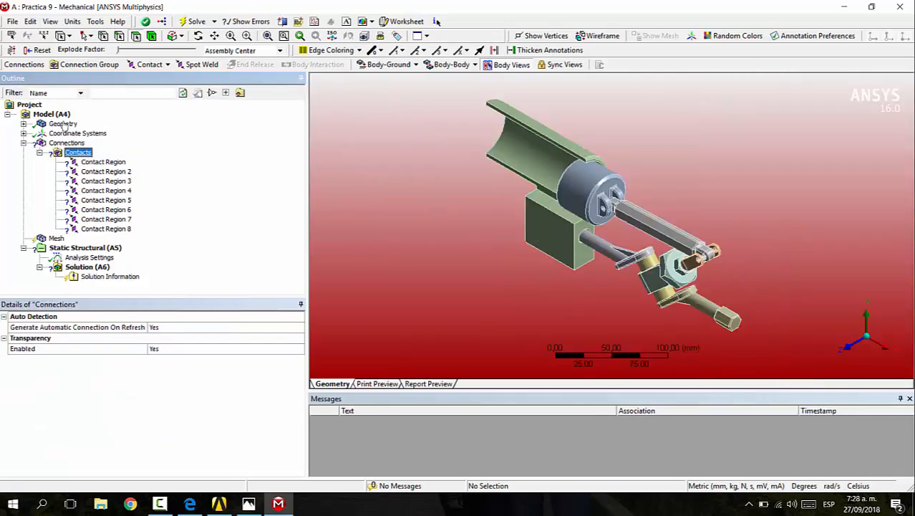
right_click(69, 152)
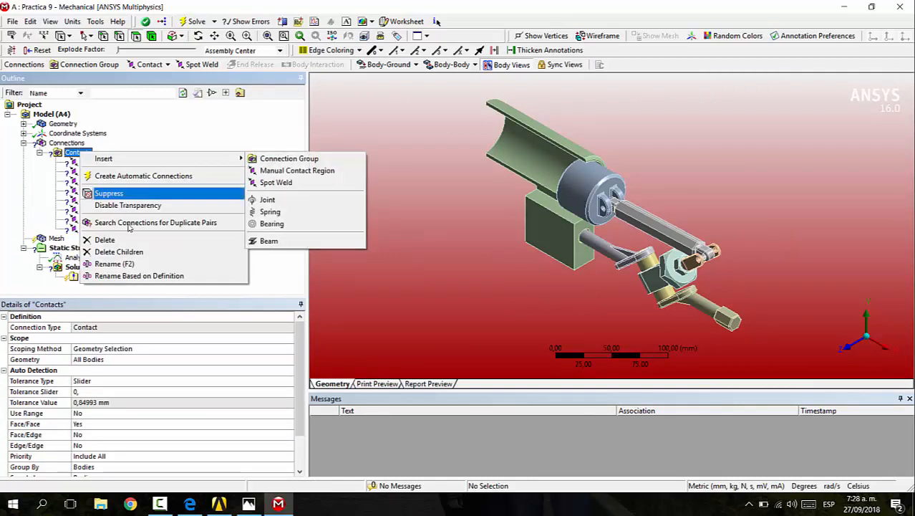
click(107, 239)
click(449, 294)
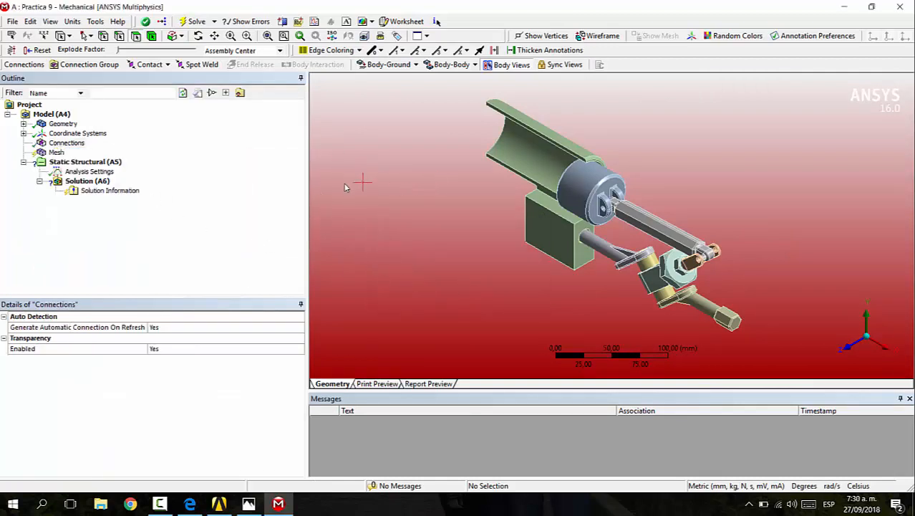
Step: Add a Body-Ground Revolute joint under Connections
click(72, 133)
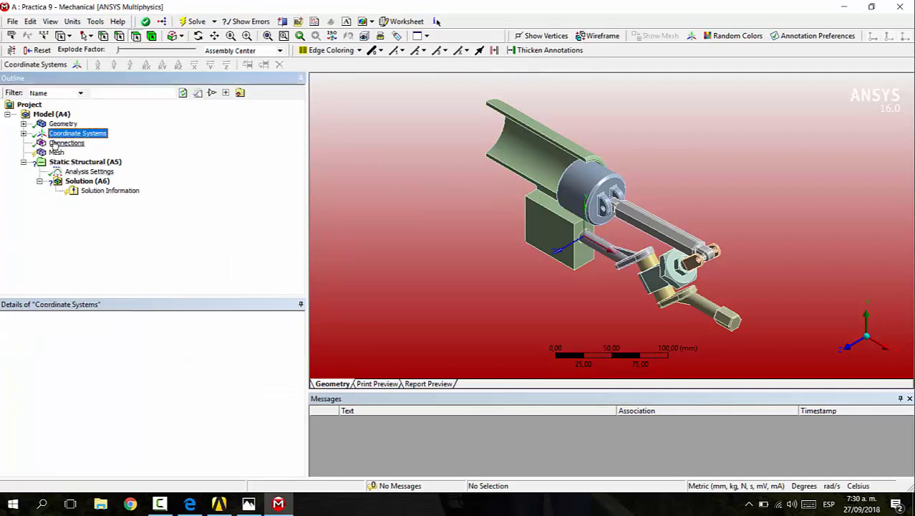
click(66, 143)
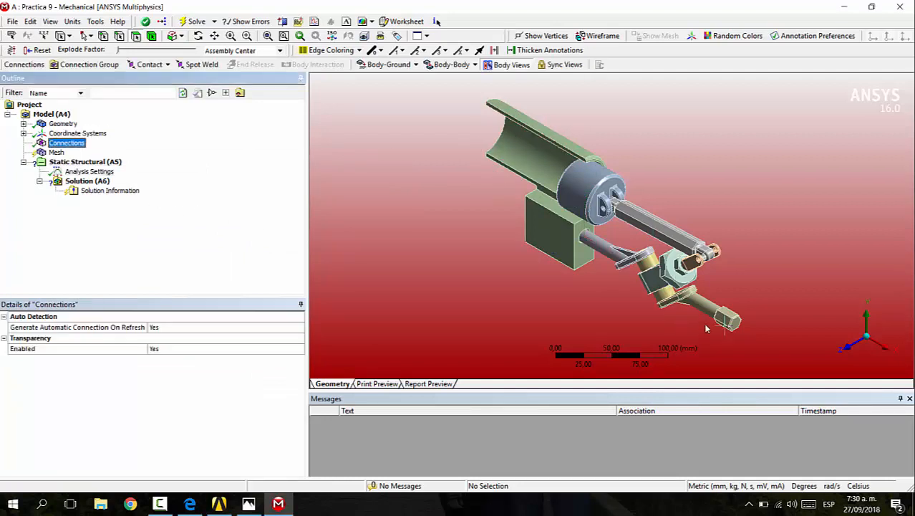
ctrl+middle_drag(738, 261, 659, 247)
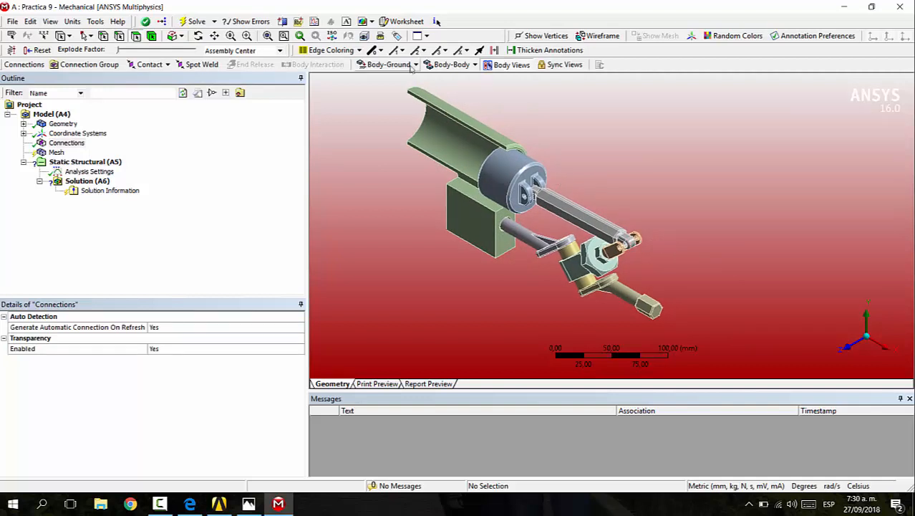
click(414, 64)
click(391, 88)
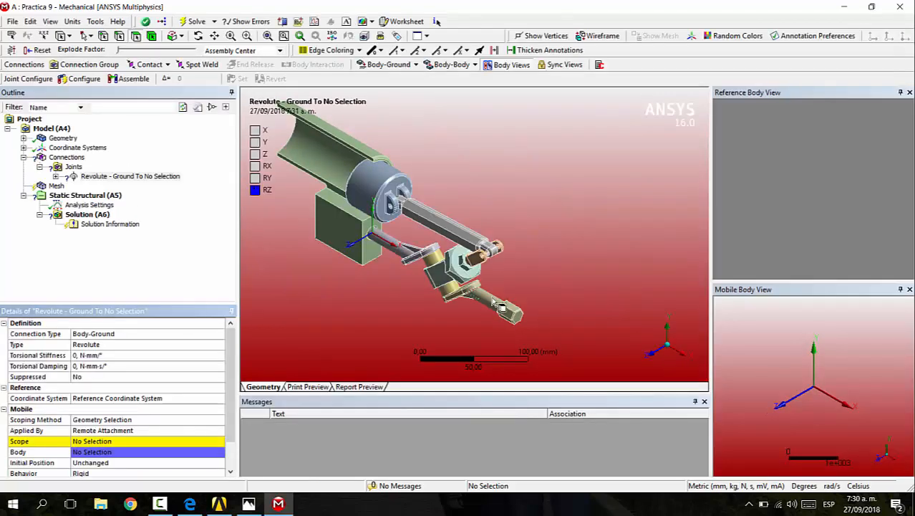
Step: Scope the ground revolute joint's mobile side to the cylindrical shaft face of Part1b, the crank with the hexagonal end
click(493, 300)
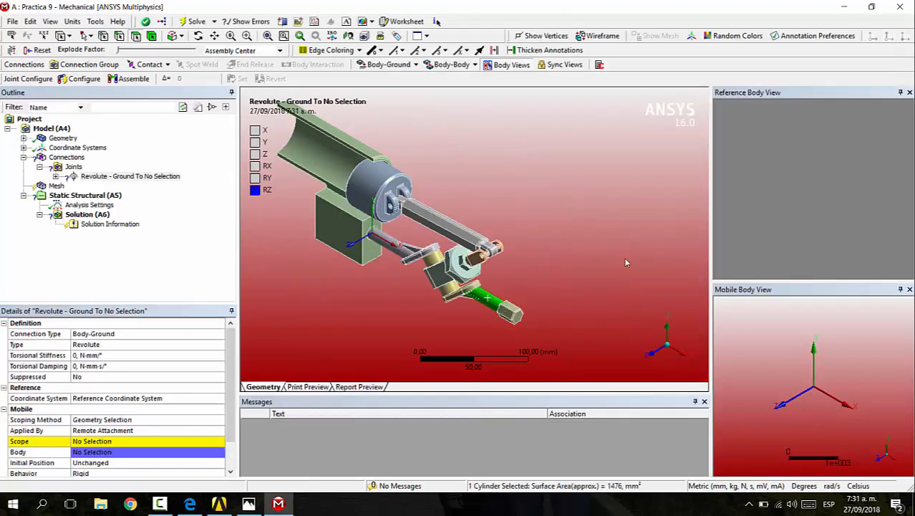
click(108, 441)
click(136, 442)
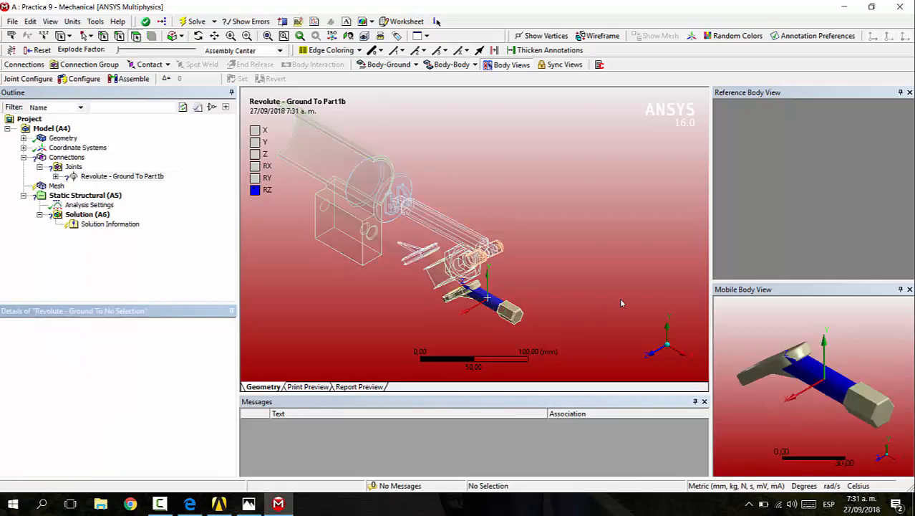
middle_drag(543, 311, 567, 282)
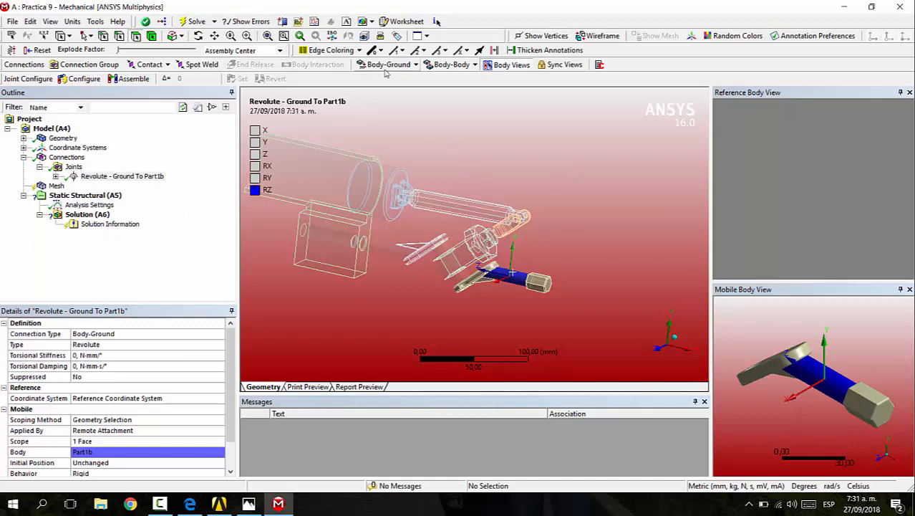
Step: Add a Body-Body Fixed joint and scope its reference side to the cylindrical hole face in the arm of the hex-ended crank
click(462, 65)
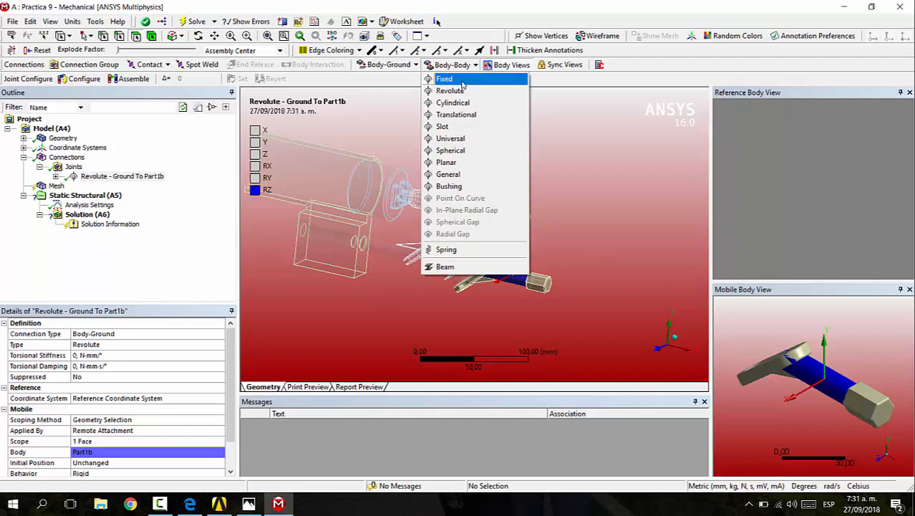
click(452, 78)
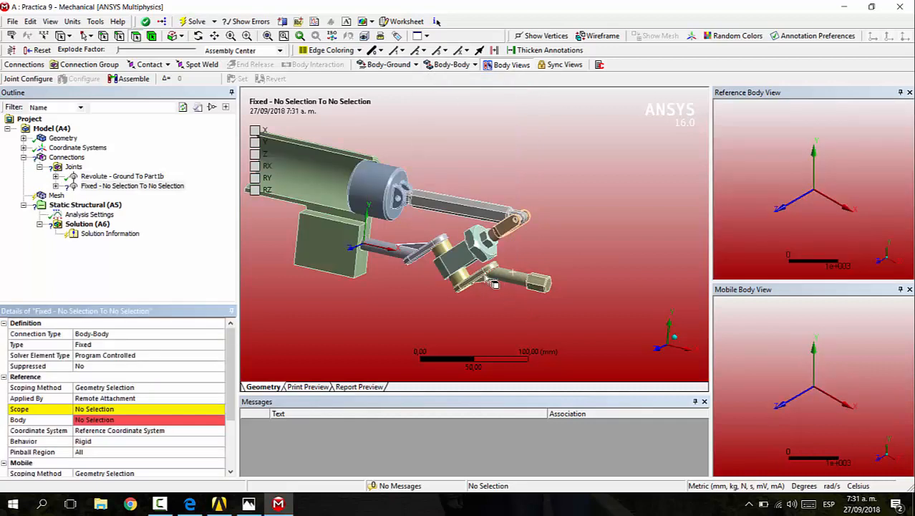
click(467, 284)
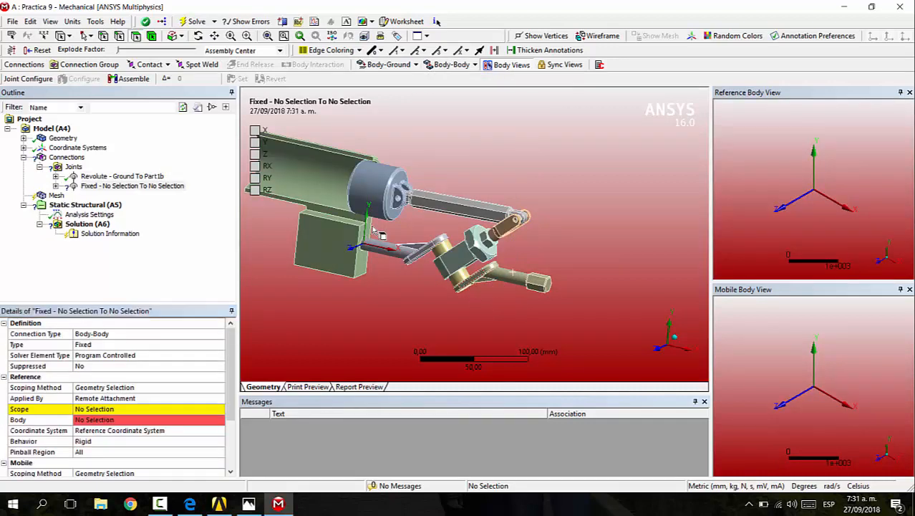
click(136, 408)
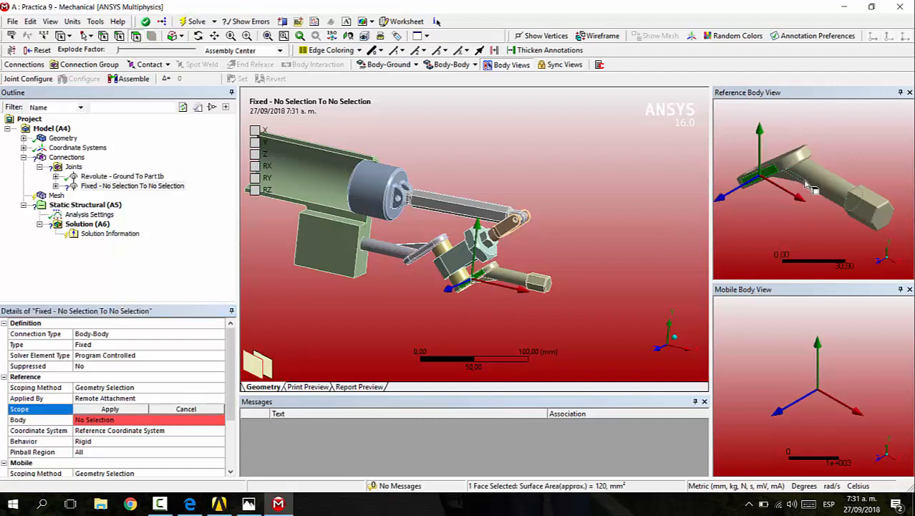
middle_drag(763, 194, 749, 157)
click(746, 159)
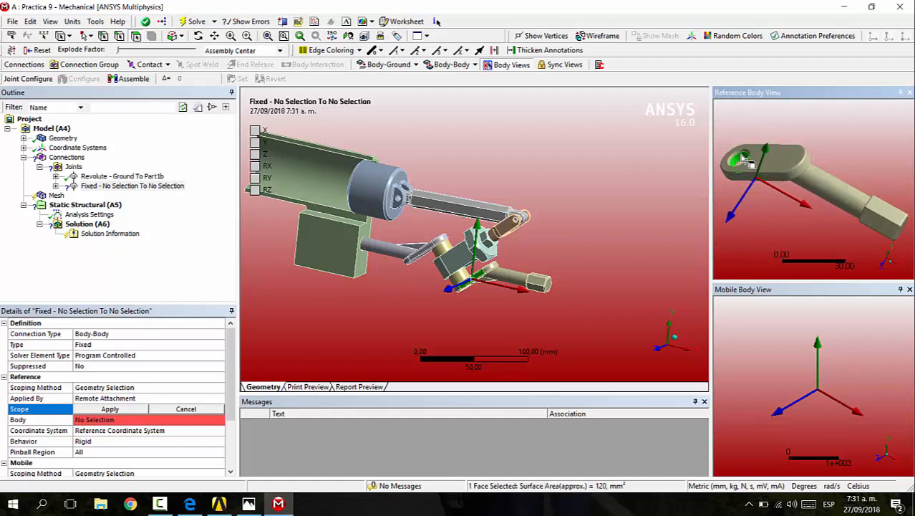
click(109, 408)
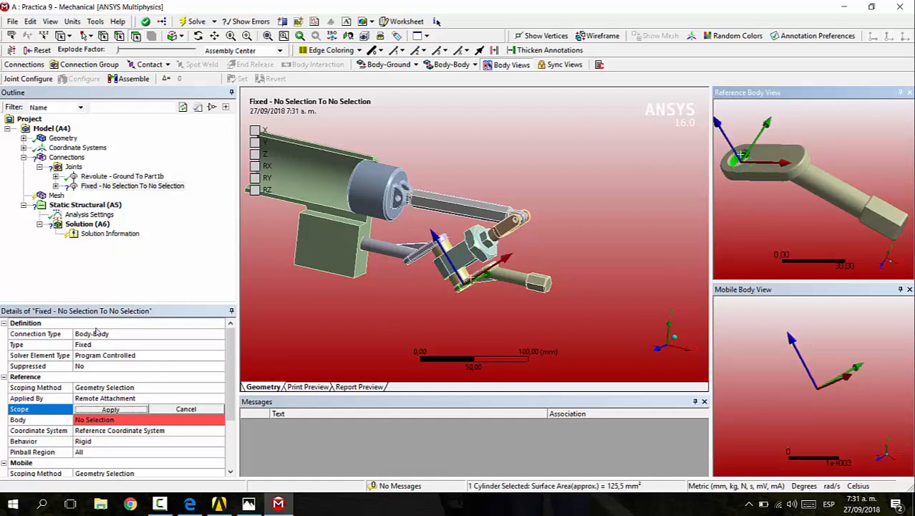
Step: Scope the fixed joint's mobile side to the small cylindrical end of pin Part9 that fits into the hex-ended crank
scroll(112, 444, down, 3)
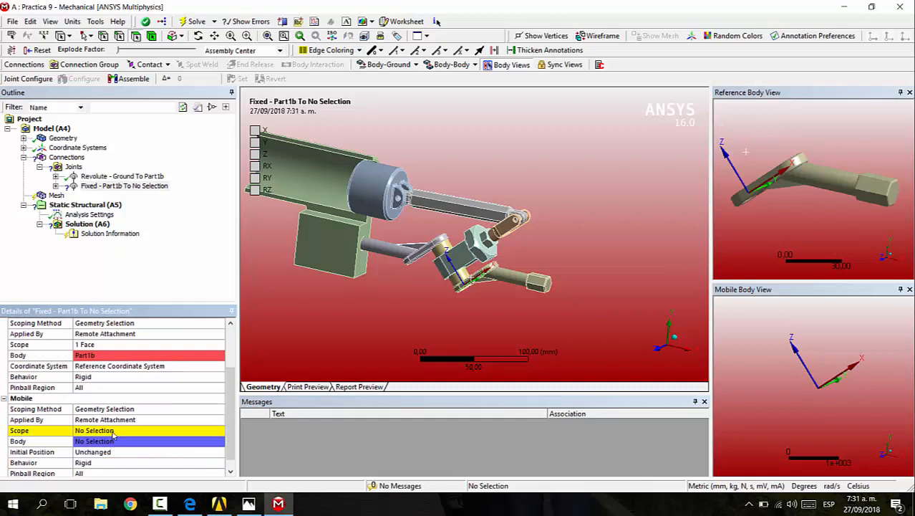
click(113, 431)
click(480, 287)
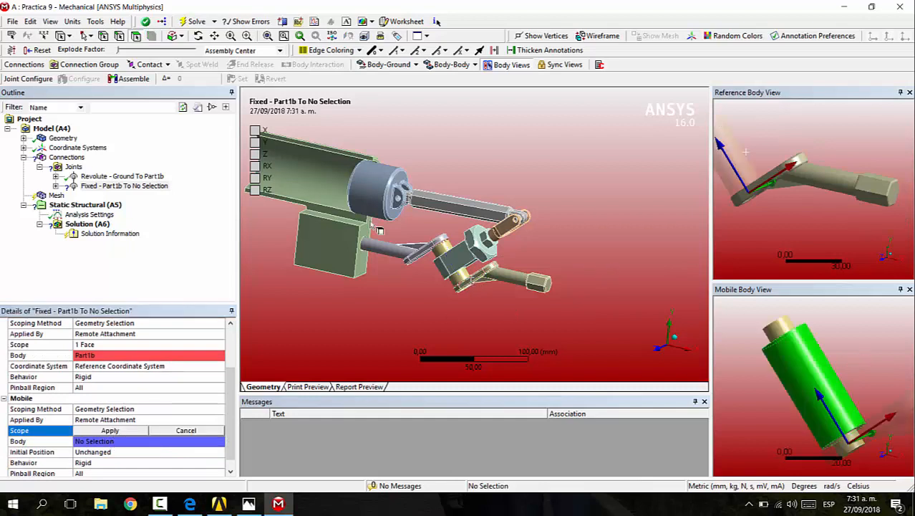
click(109, 429)
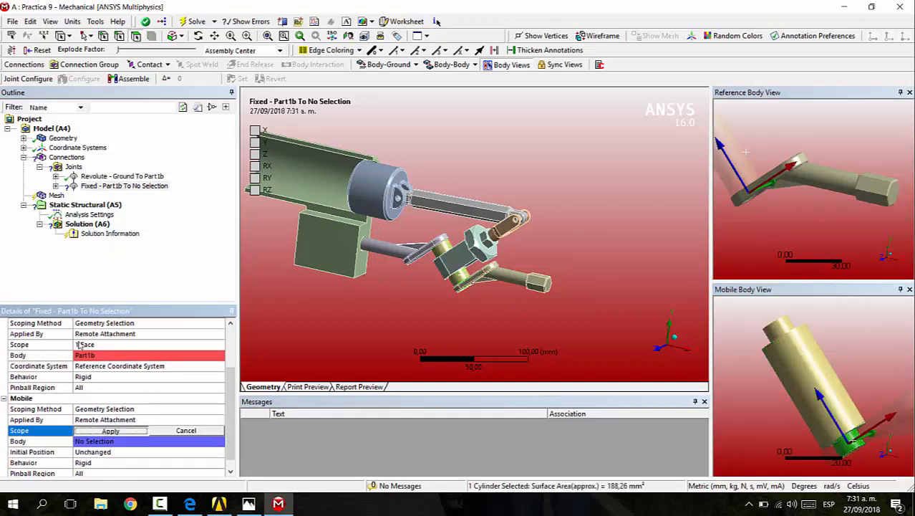
click(495, 320)
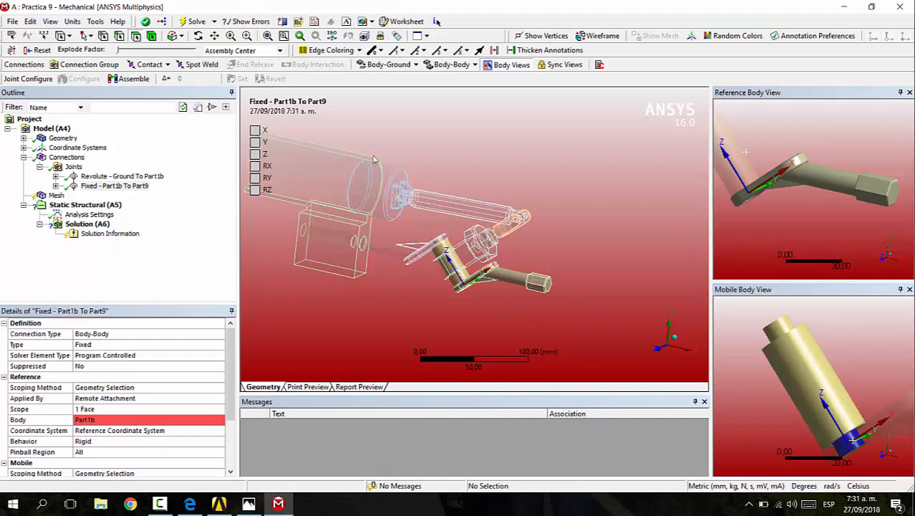
Step: Add a second Body-Body Fixed joint and scope its reference side to the opposite small cylindrical end of pin Part9
click(448, 65)
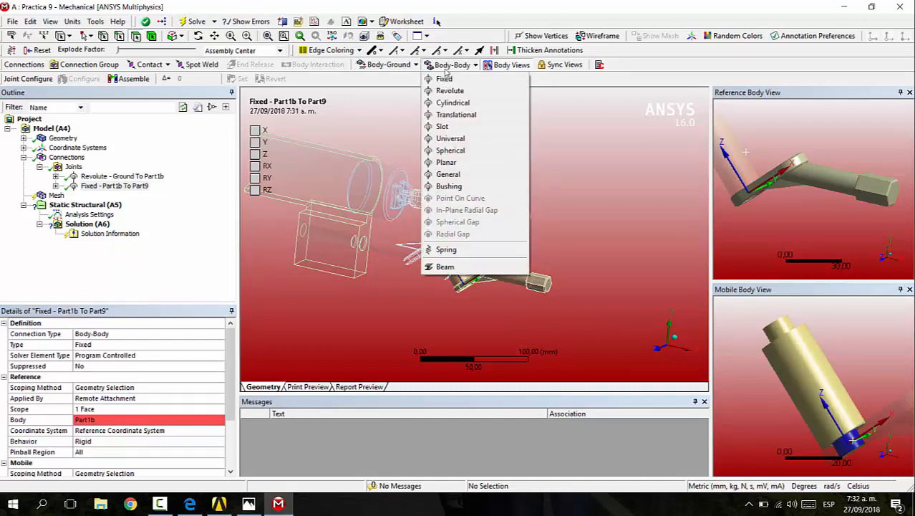
click(447, 78)
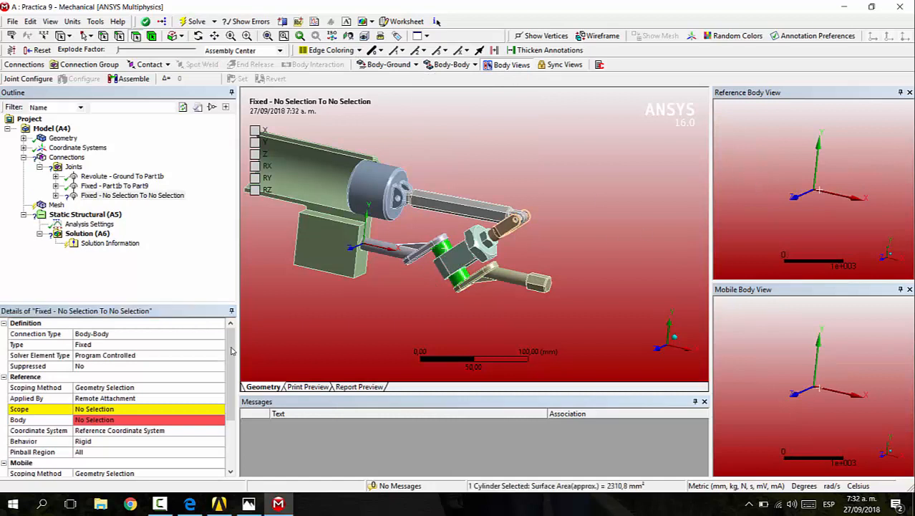
click(181, 412)
click(496, 252)
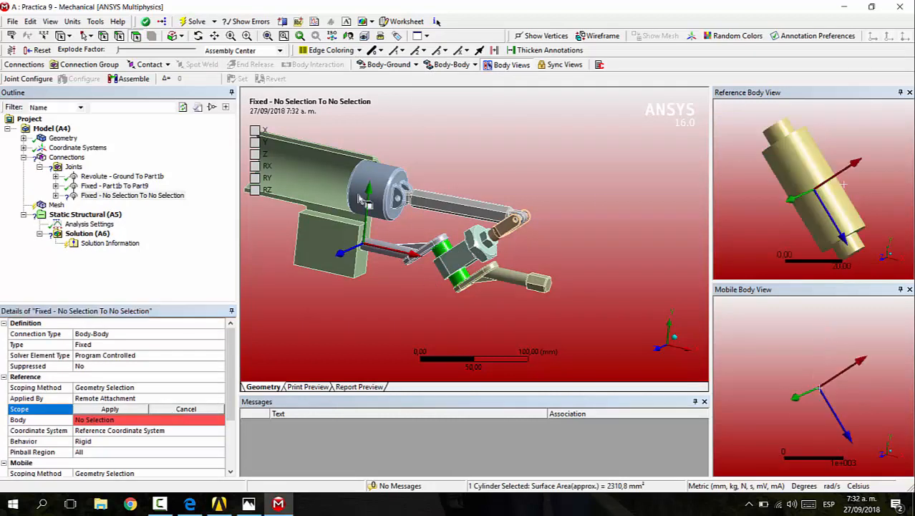
click(136, 408)
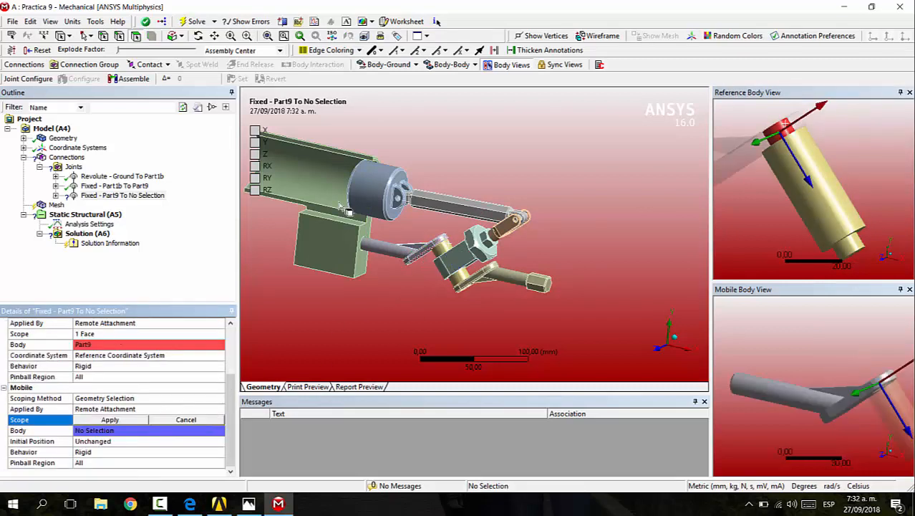
Step: Scope the second fixed joint's mobile side to the cylindrical hole face in the arm of the other crank, without the hexagonal end
click(424, 252)
middle_drag(826, 370, 880, 341)
click(861, 338)
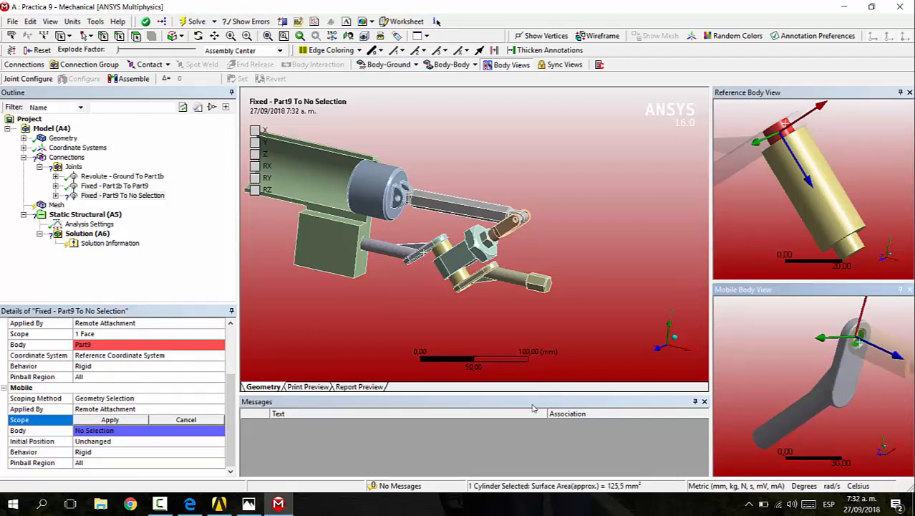
click(124, 421)
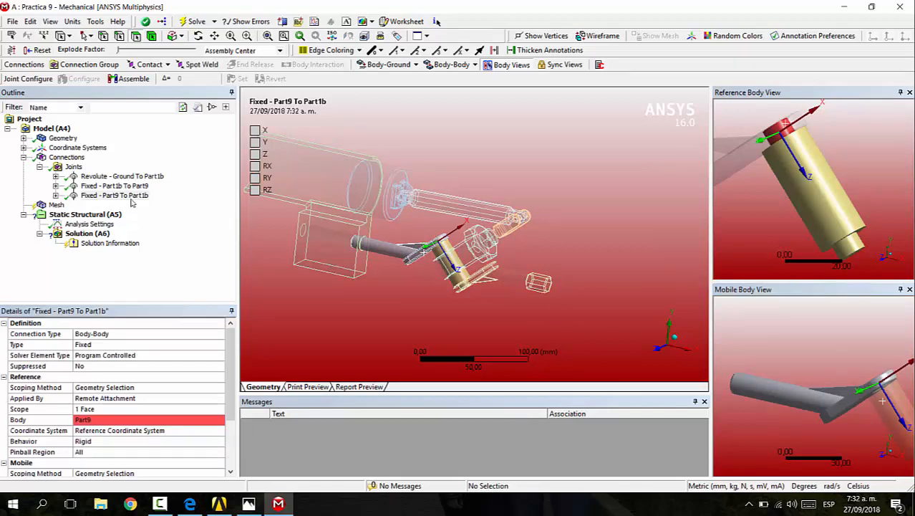
Step: Preview the rotation of the ground-to-Part1b revolute joint with Configure, then return to the Joints group
click(122, 176)
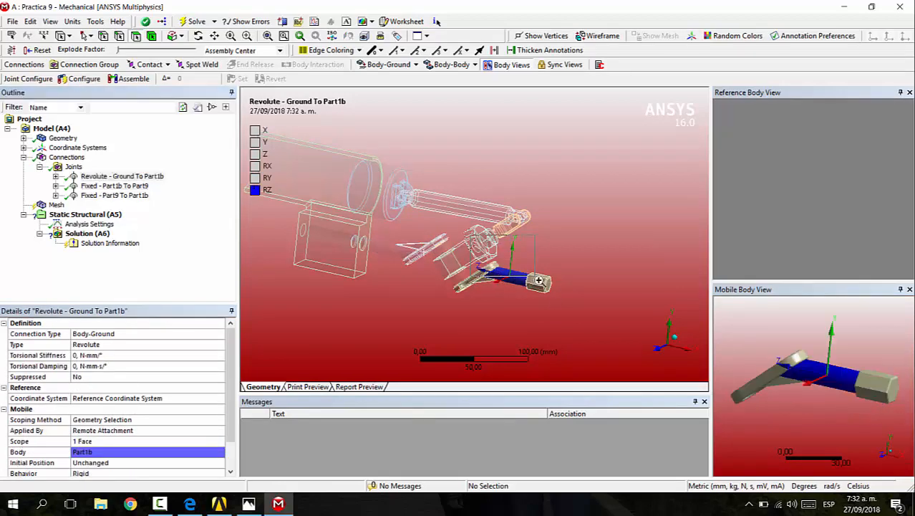
right_drag(538, 281, 565, 310)
scroll(561, 287, down, 5)
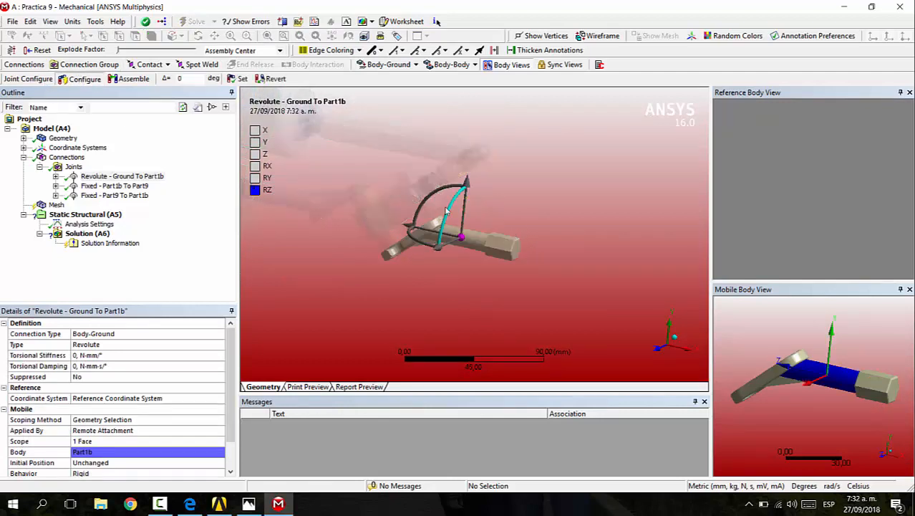
drag(447, 212, 490, 208)
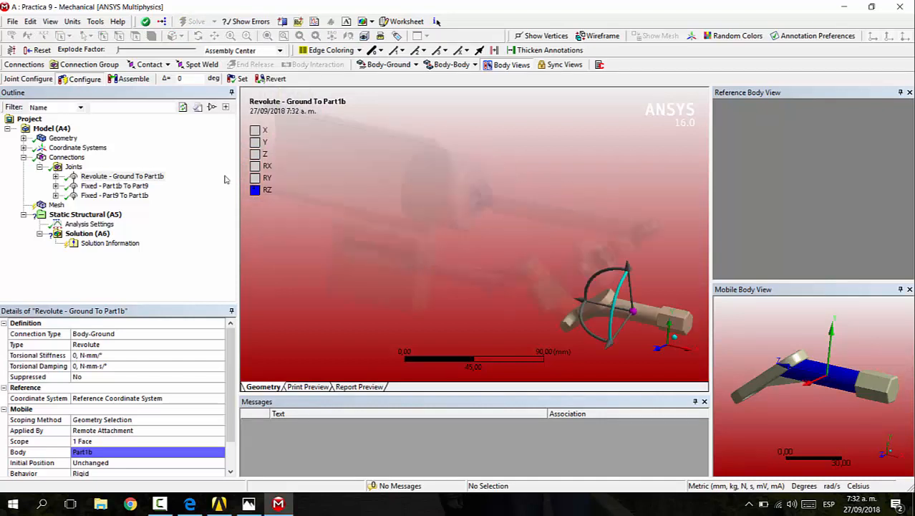
click(73, 166)
scroll(594, 238, down, 5)
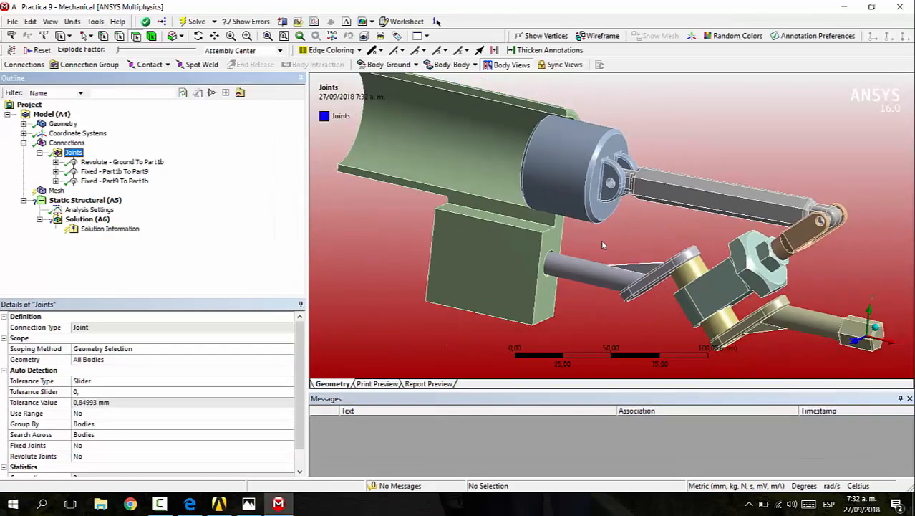
drag(616, 275, 613, 274)
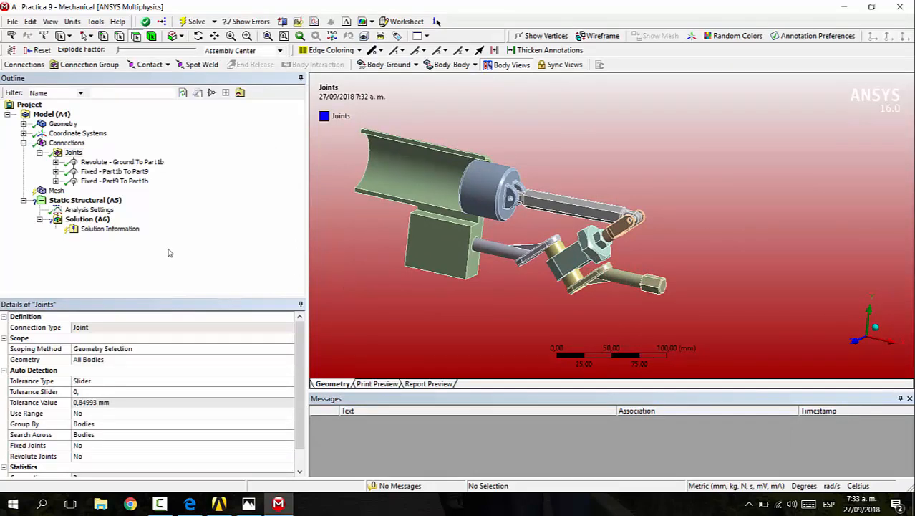
Step: Add a Body-Body Revolute joint and scope its reference side to the cylindrical shaft hole in the block of Part12
click(387, 64)
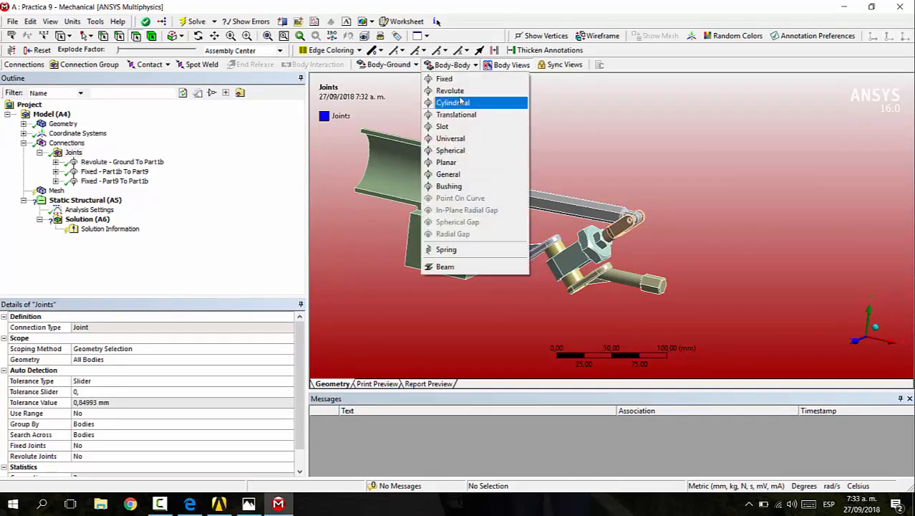
click(451, 91)
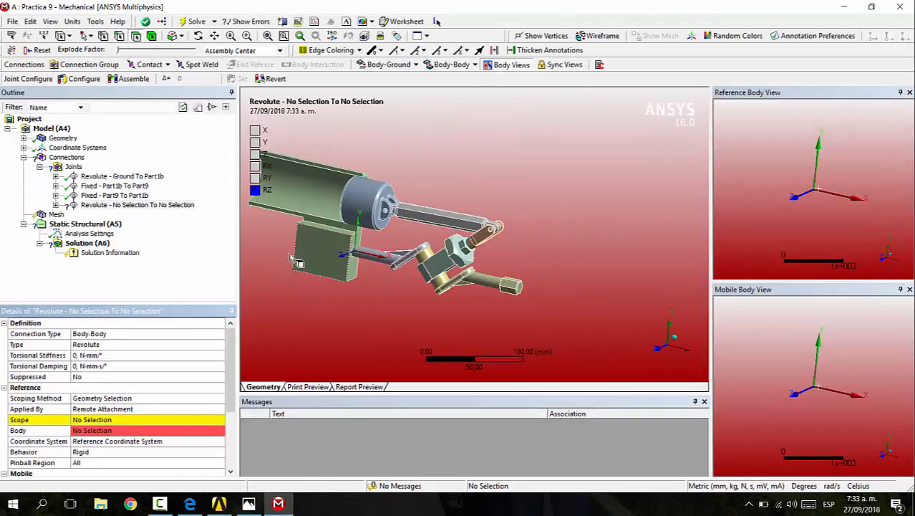
click(147, 417)
click(326, 258)
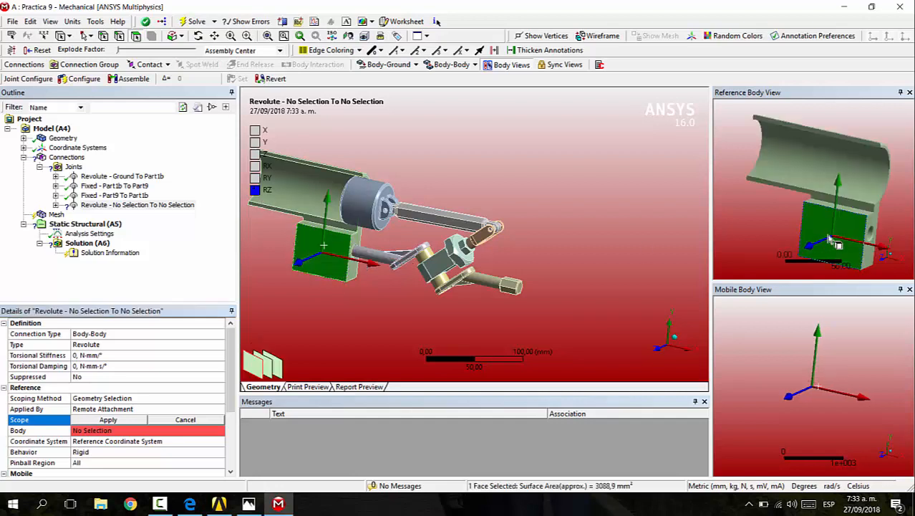
click(879, 244)
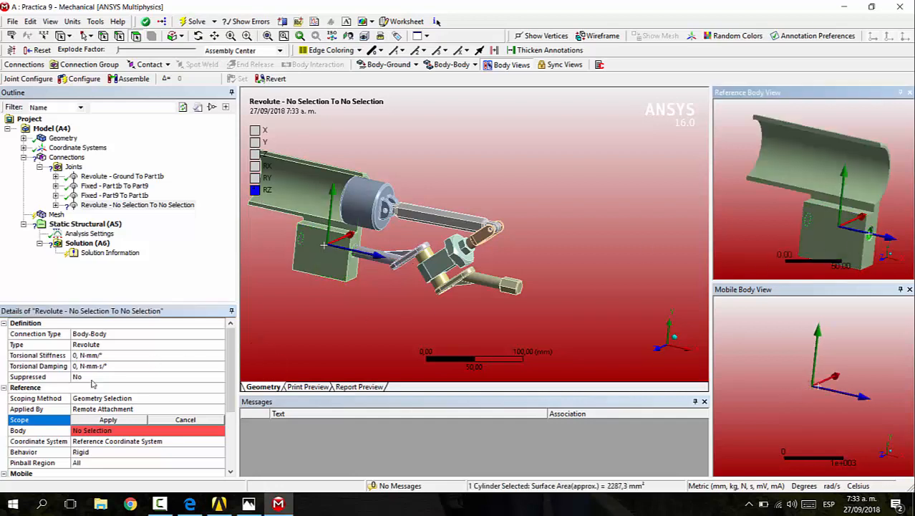
click(103, 428)
click(130, 420)
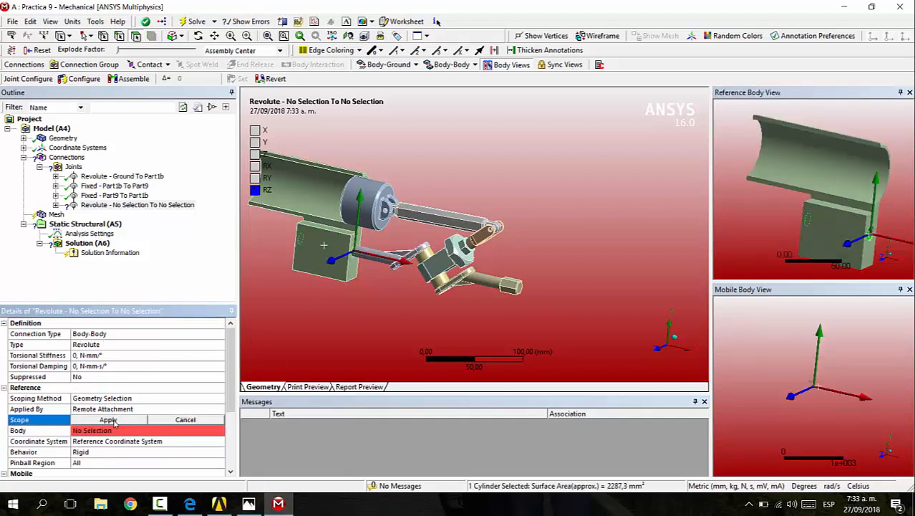
click(110, 420)
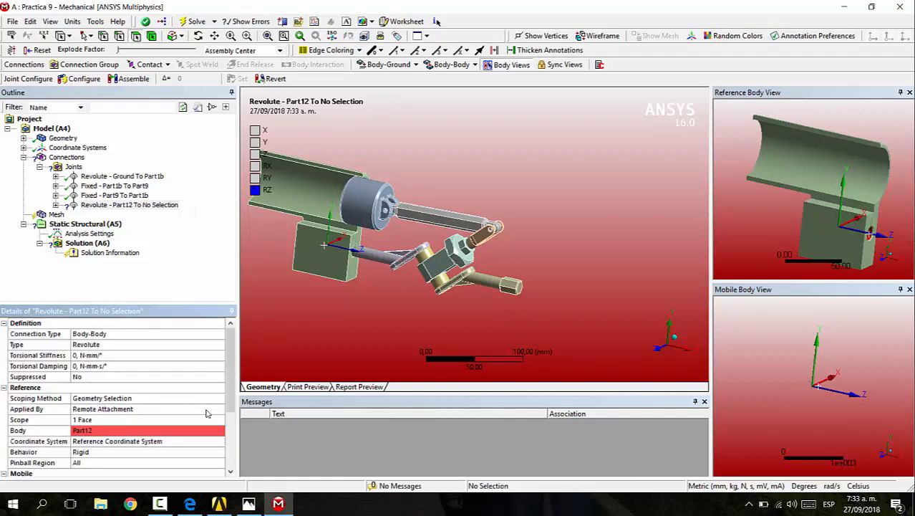
Step: Scope the Part12 revolute joint's mobile side to the cylindrical shaft face of crank Part1b that enters the block
scroll(205, 414, down, 3)
click(107, 409)
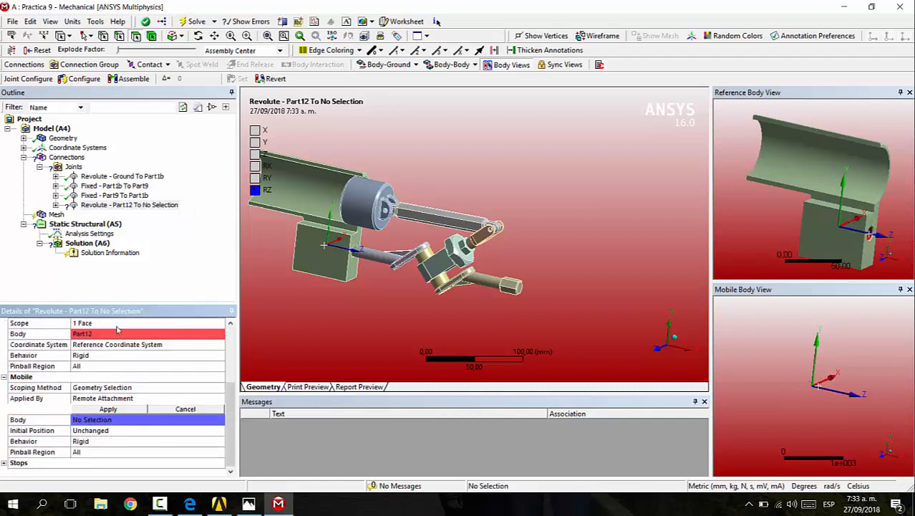
click(384, 266)
click(111, 409)
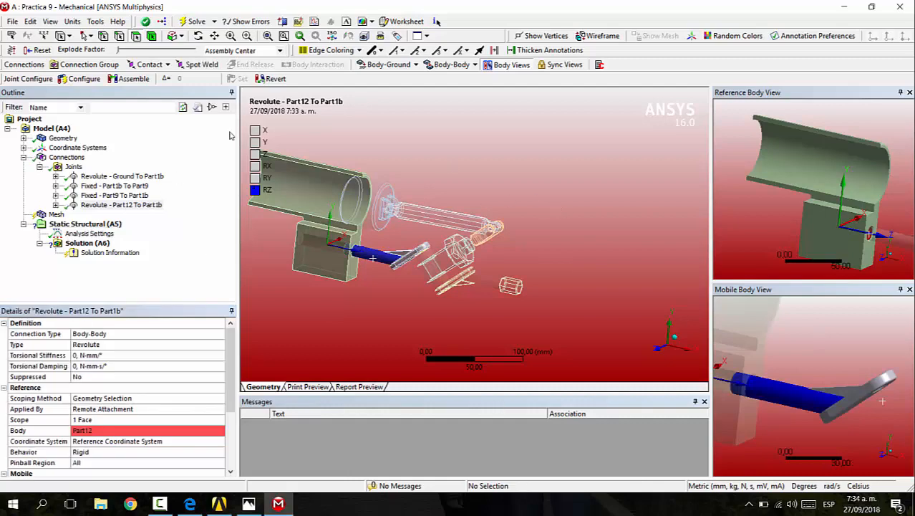
Step: Add a Body-Ground Fixed joint and scope its mobile side to the underside face of Part12's block
click(402, 65)
click(392, 81)
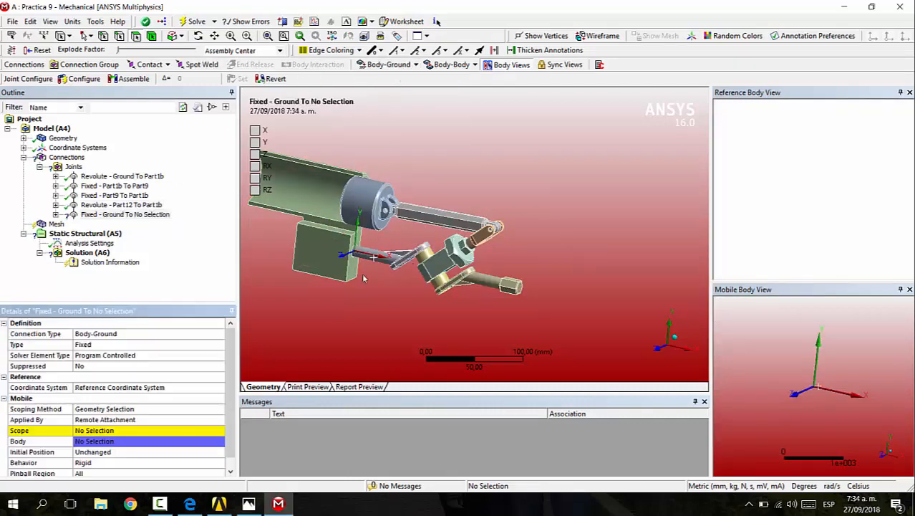
middle_drag(388, 273, 334, 259)
click(328, 254)
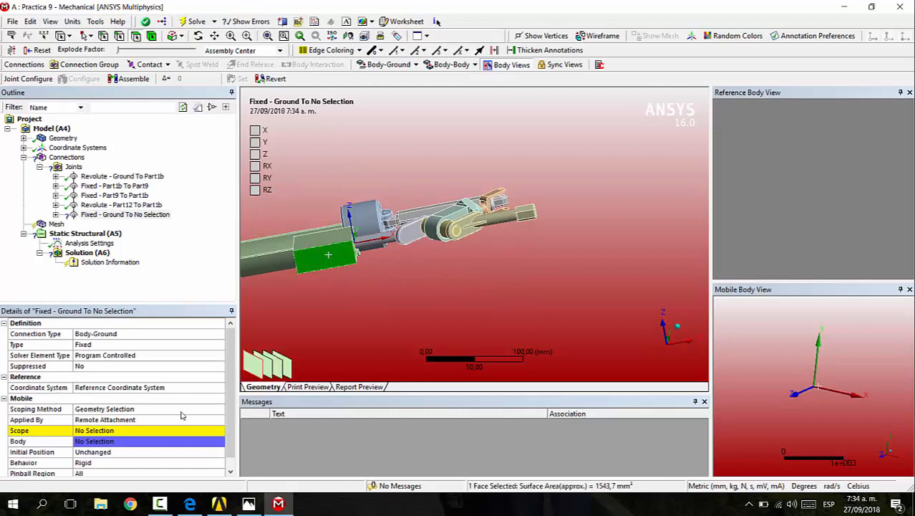
click(111, 430)
click(108, 430)
Step: Add a Body-Body Fixed joint and scope its reference side to the large central cylindrical face of pin Part9
middle_drag(434, 316, 440, 330)
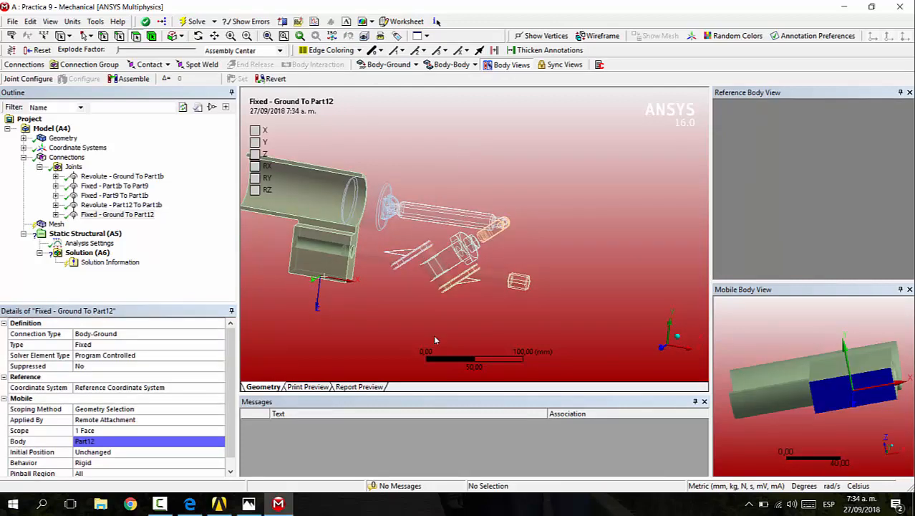
click(435, 64)
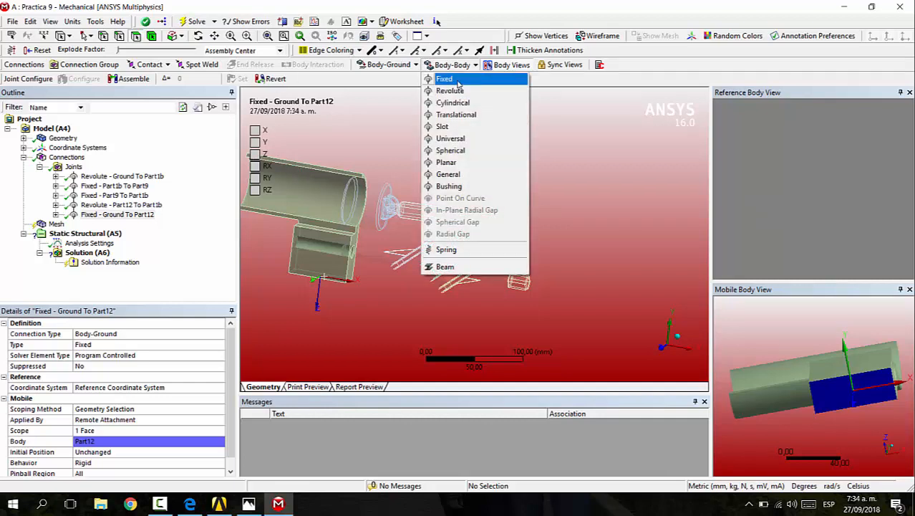
click(454, 80)
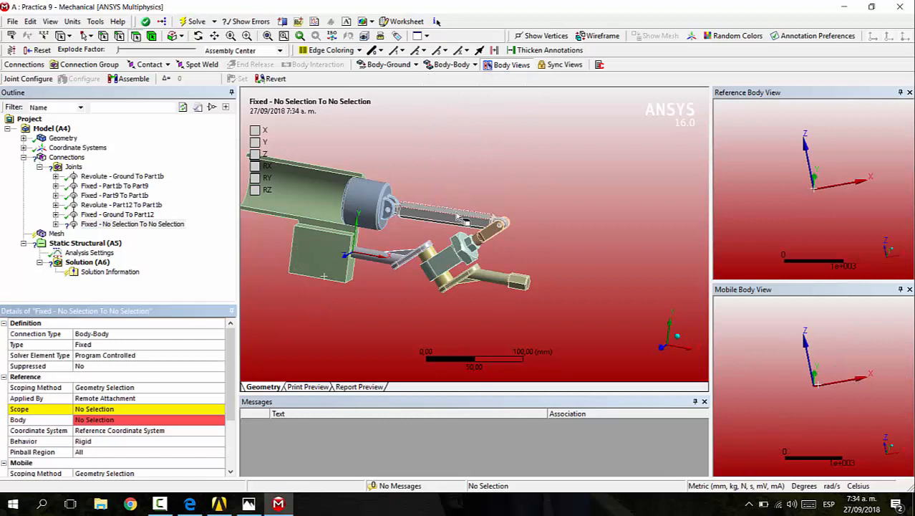
click(439, 259)
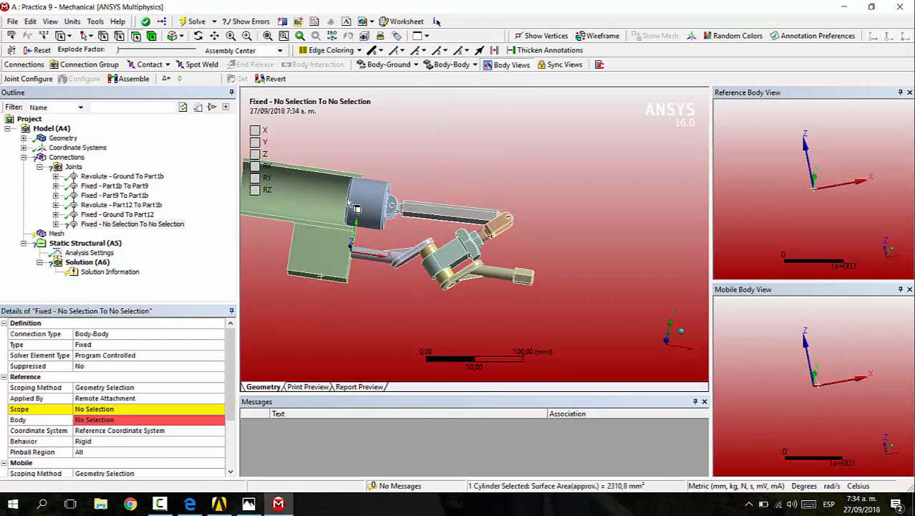
click(129, 408)
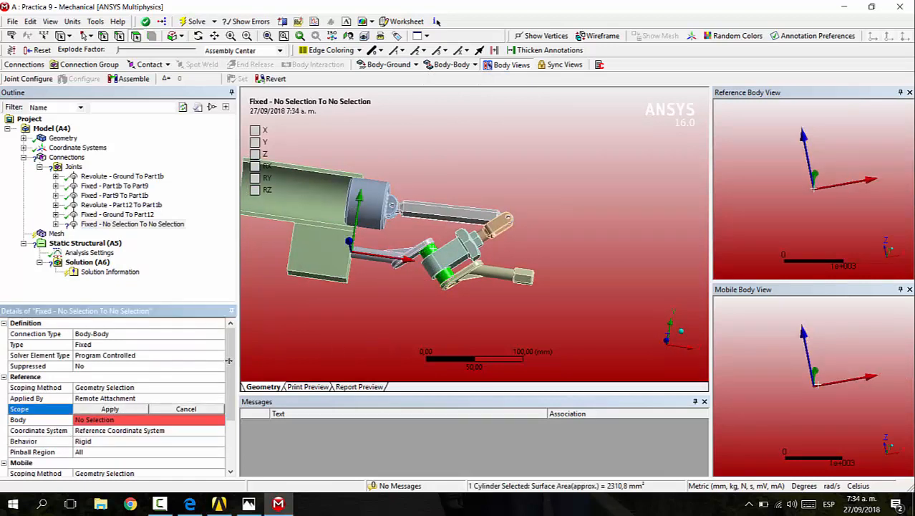
click(119, 408)
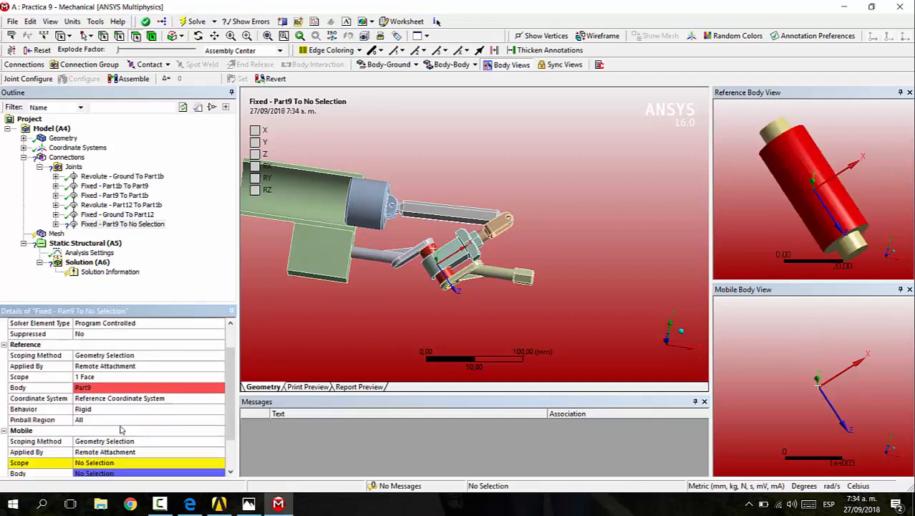
Step: Scope this fixed joint's mobile side to the cylindrical hole face of Part10 that fits around the pin
click(107, 420)
click(447, 257)
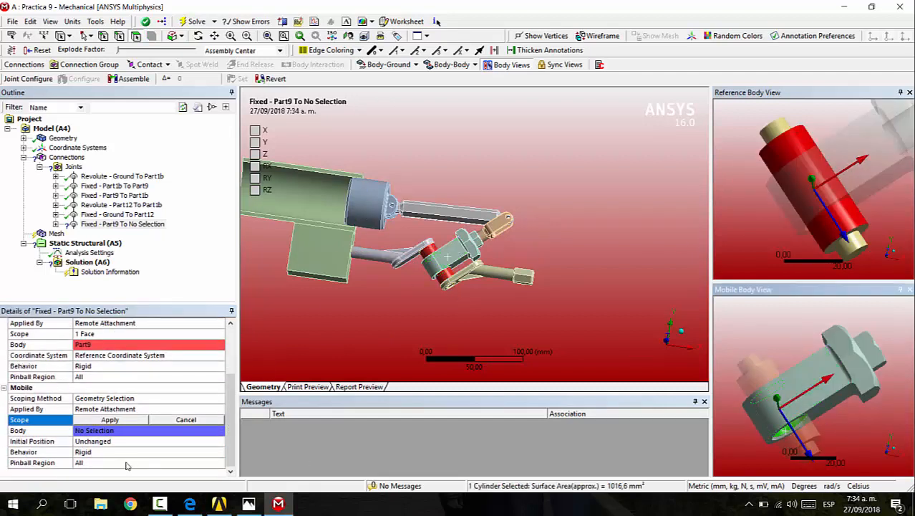
click(113, 420)
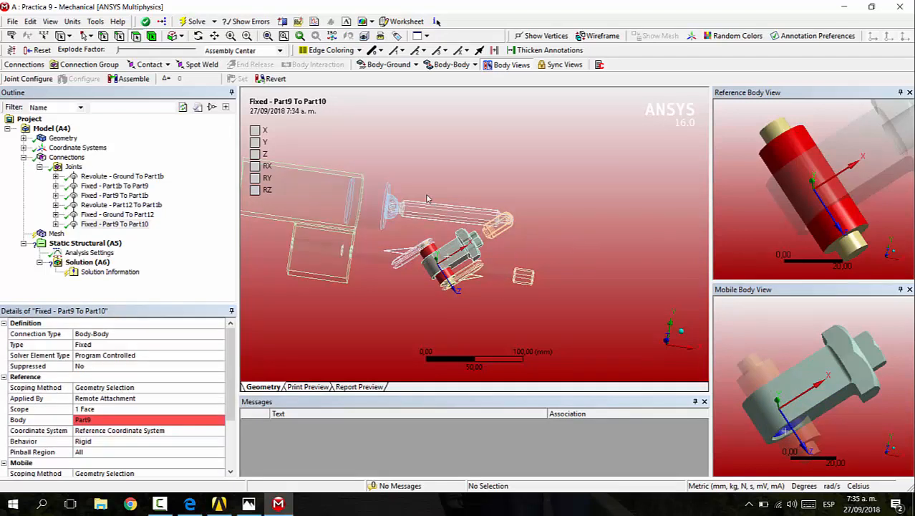
Step: Add another Body-Body Fixed joint and scope its reference side to the cylindrical bore in Part10's hexagonal end
middle_drag(566, 235, 528, 252)
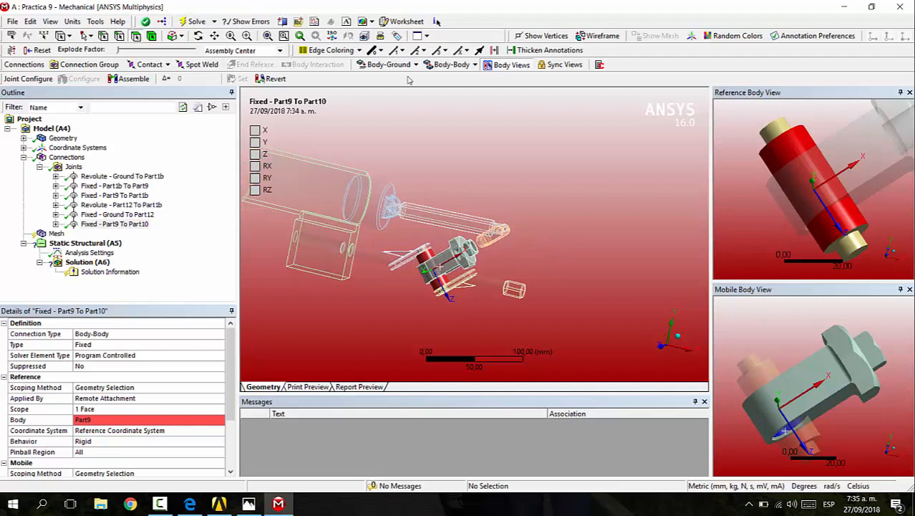
click(451, 65)
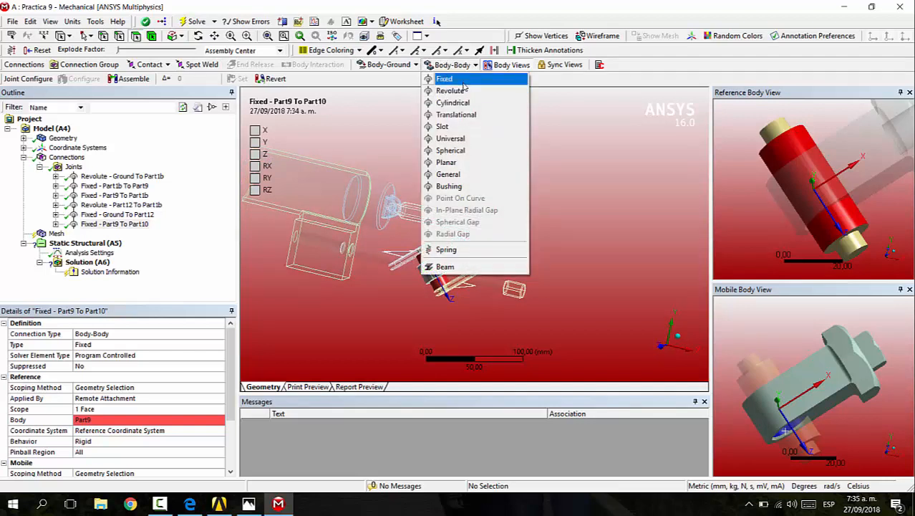
click(463, 81)
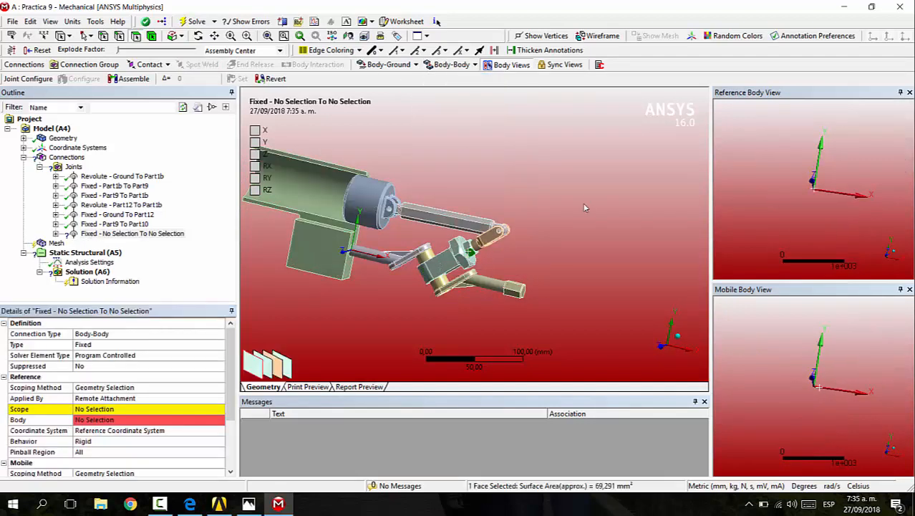
click(102, 407)
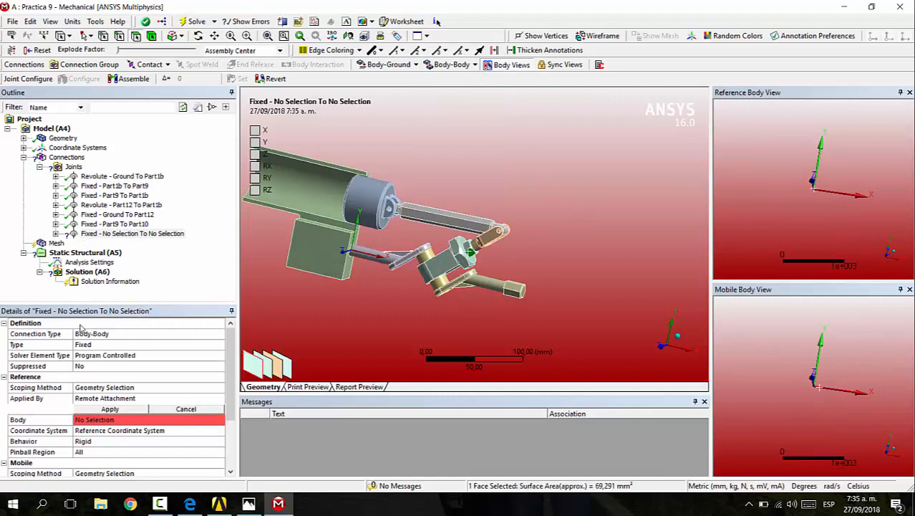
click(473, 253)
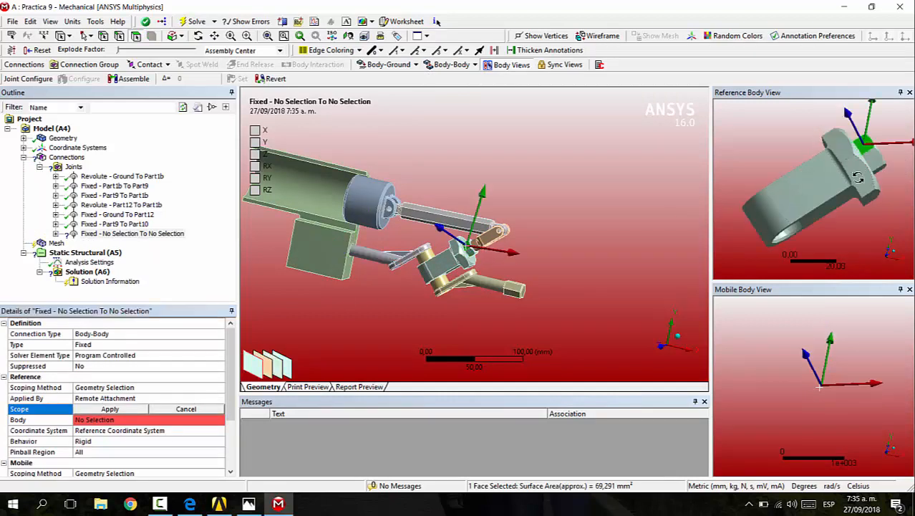
drag(857, 178, 835, 190)
click(498, 232)
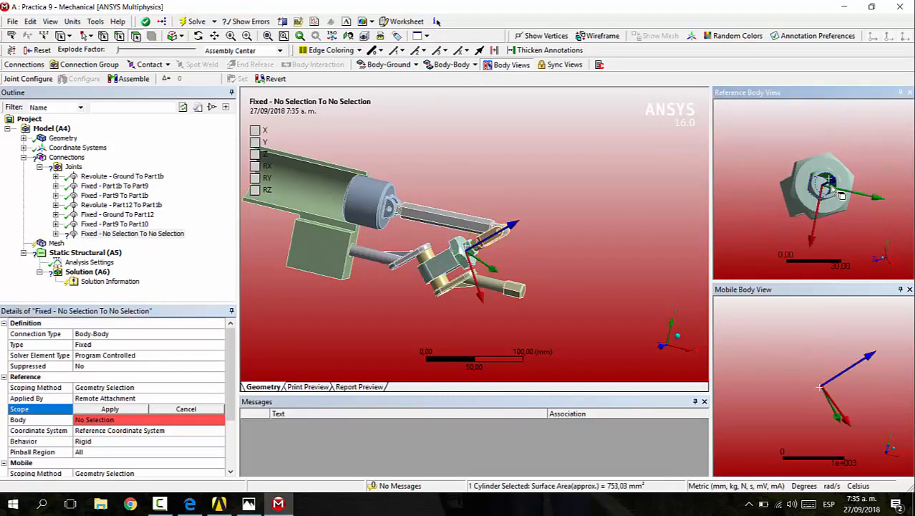
click(110, 409)
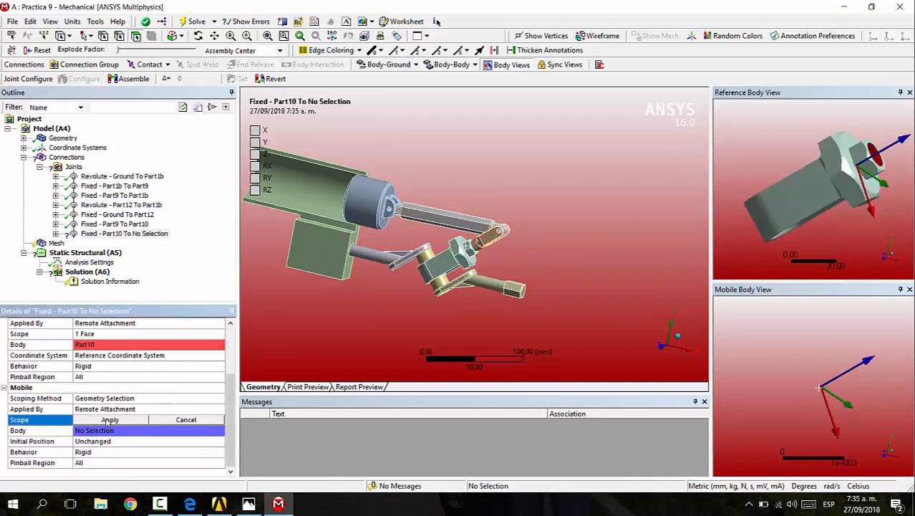
Step: Apply the cylindrical shank face of fork Part11 as the scope on the new fixed joint's reference side
click(107, 420)
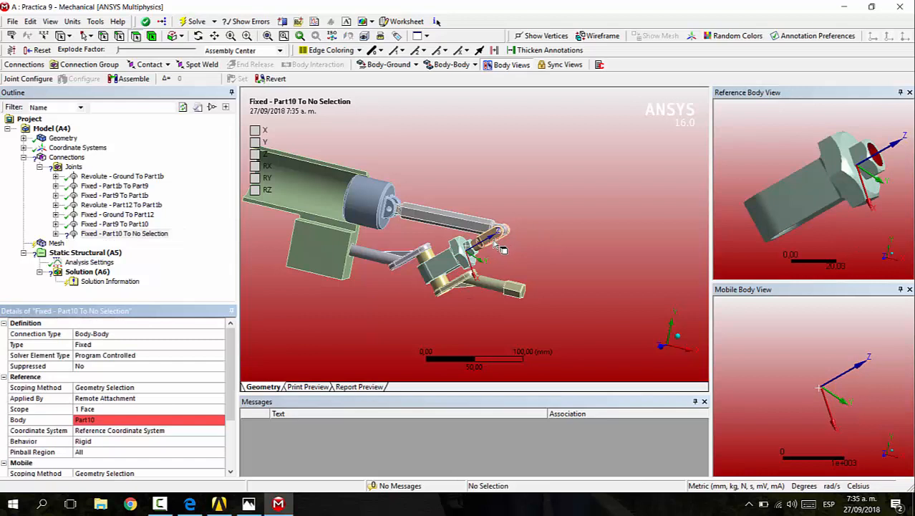
click(502, 249)
click(119, 410)
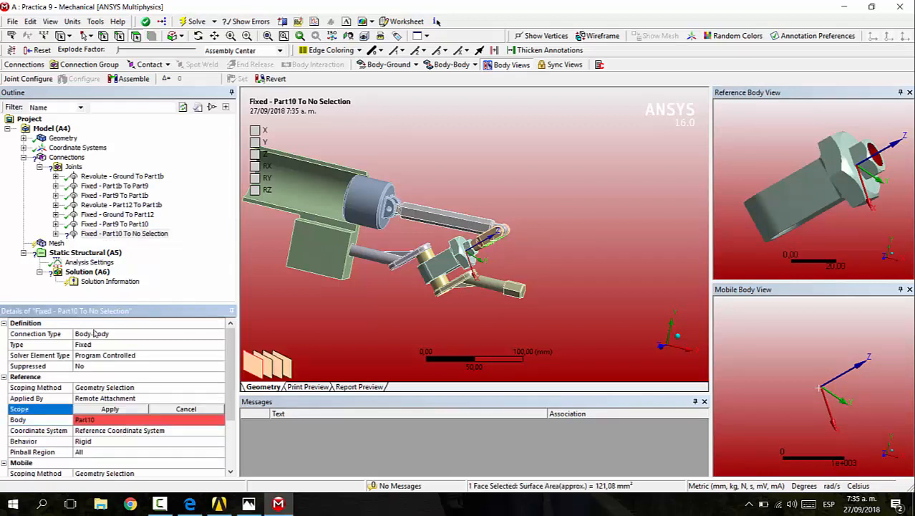
click(513, 241)
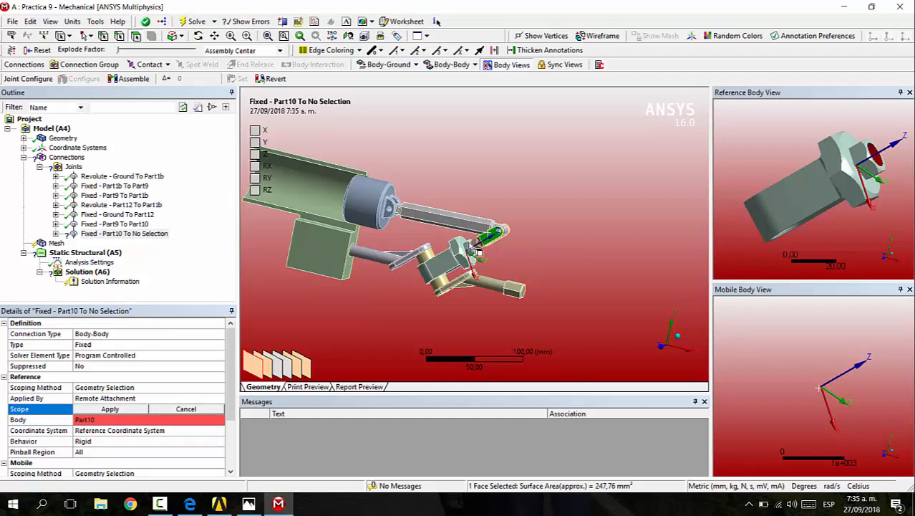
scroll(500, 279, up, 5)
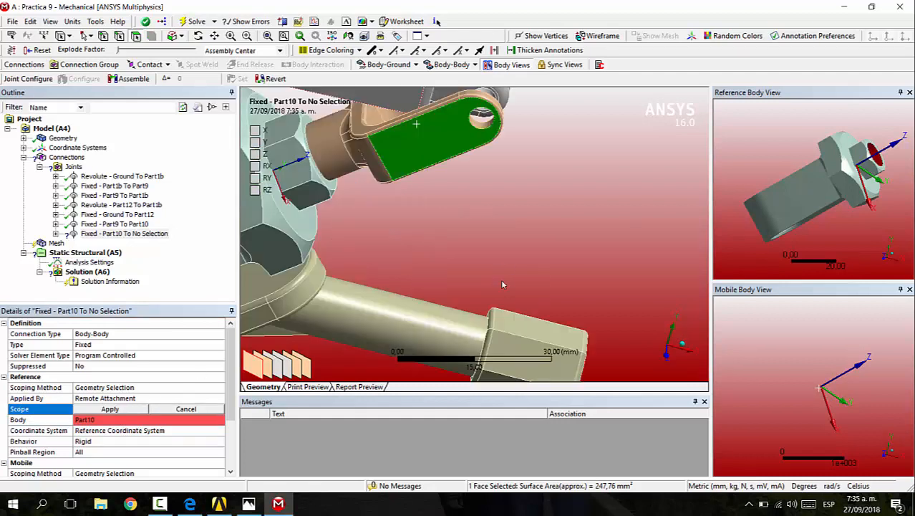
click(329, 171)
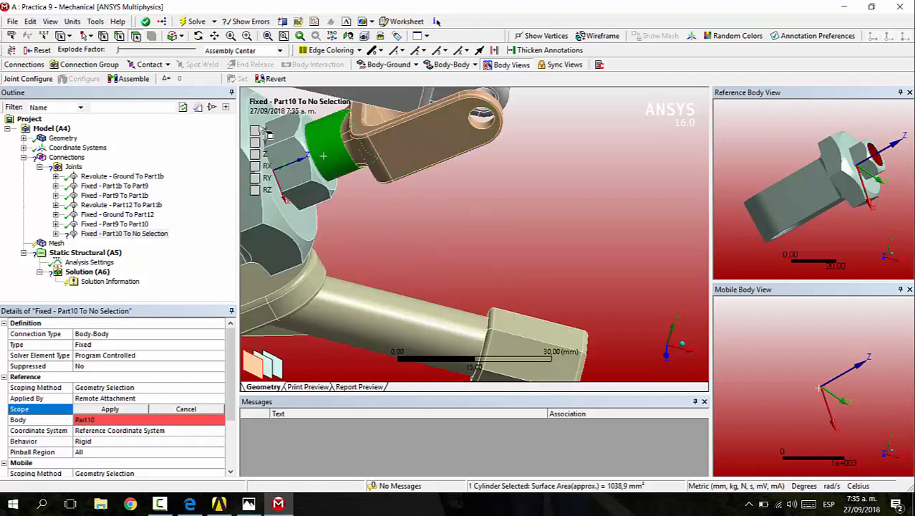
click(136, 409)
Step: Try to select a face on Part10's hexagonal end for the fixed joint's reference scope
scroll(365, 225, down, 3)
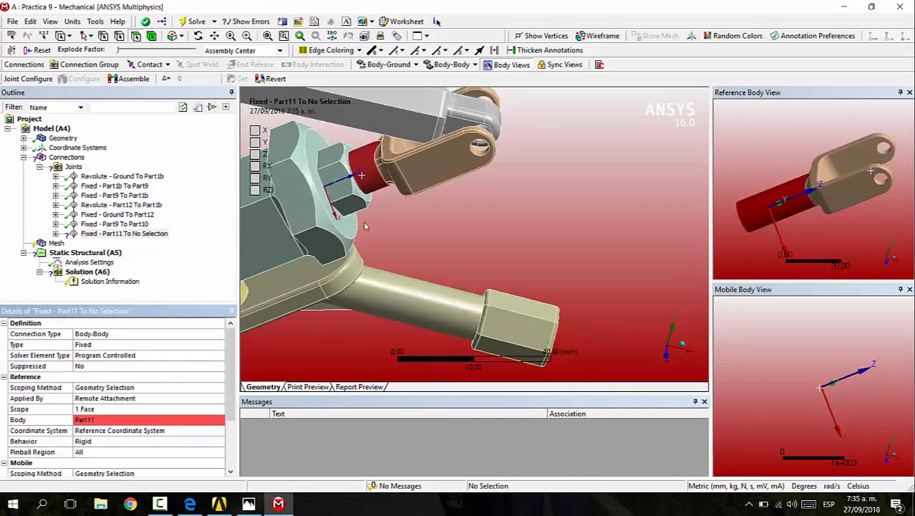
click(378, 204)
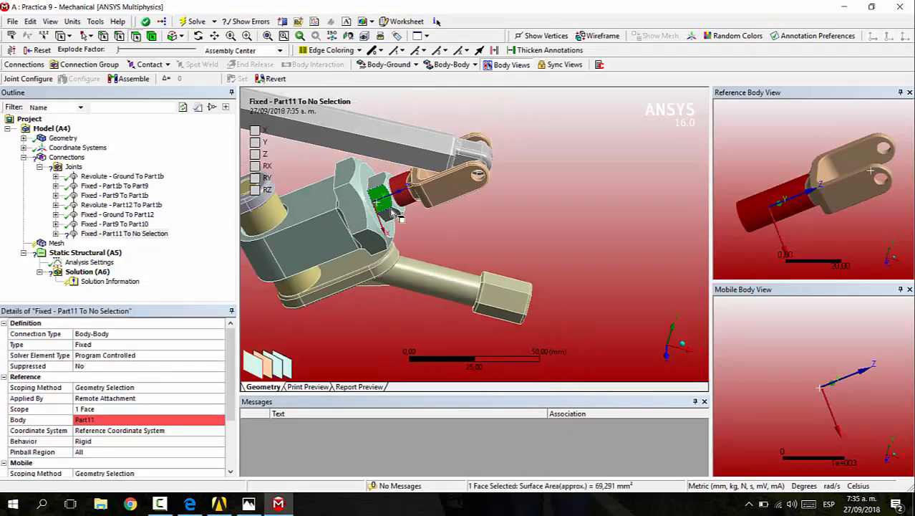
click(127, 410)
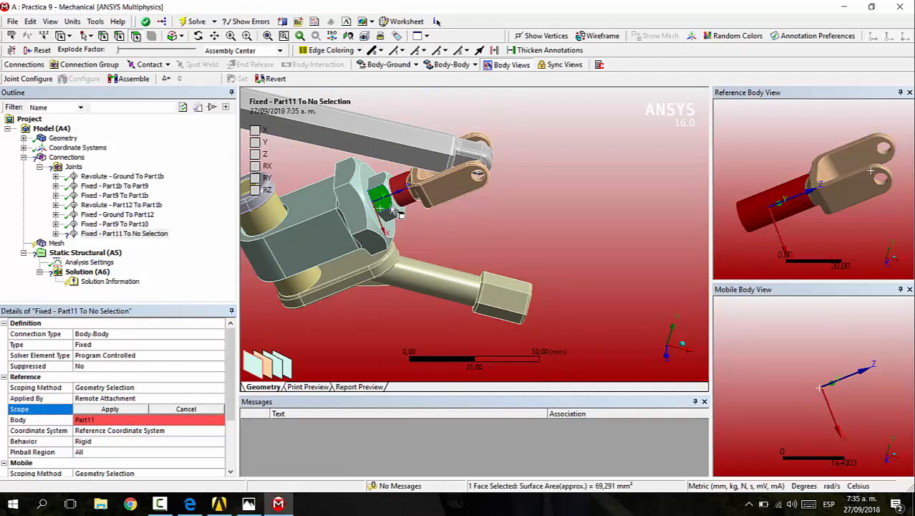
click(318, 166)
click(322, 169)
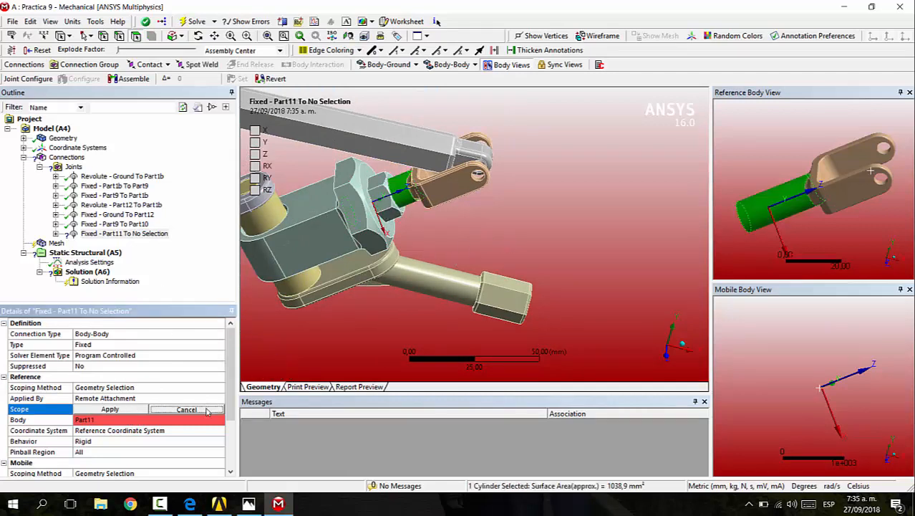
click(133, 410)
click(133, 410)
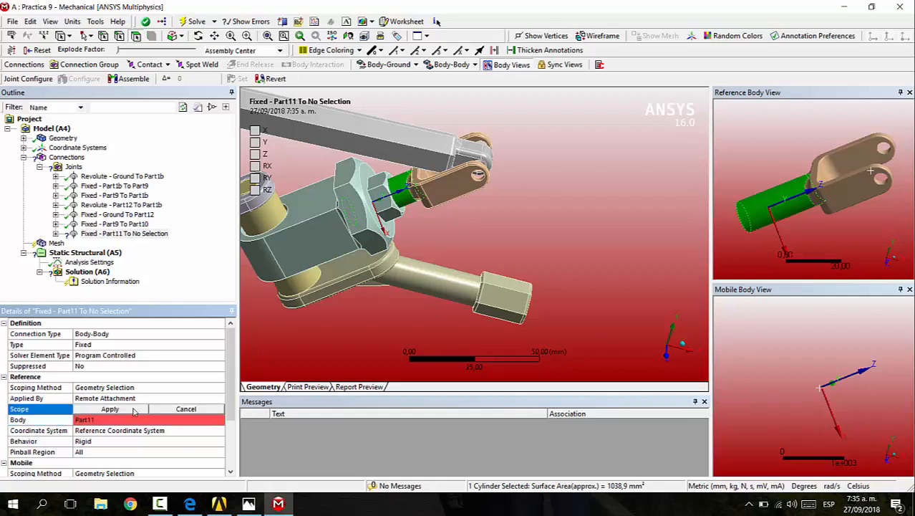
Step: Delete the incomplete fixed joint that references fork Part11
click(401, 207)
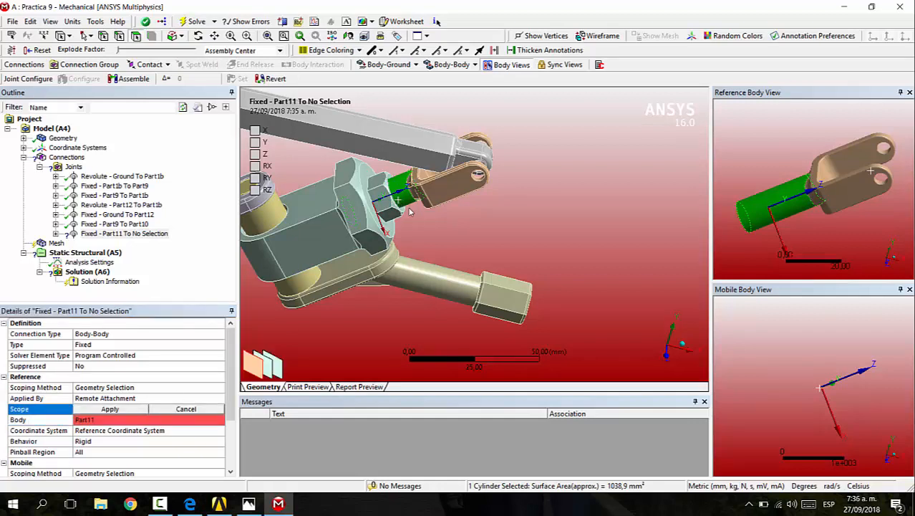
middle_drag(410, 212, 445, 233)
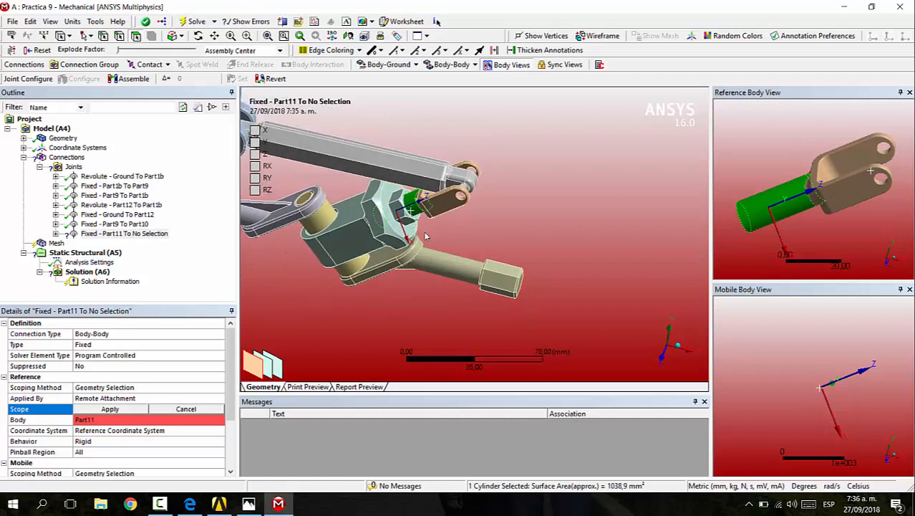
click(454, 233)
click(91, 235)
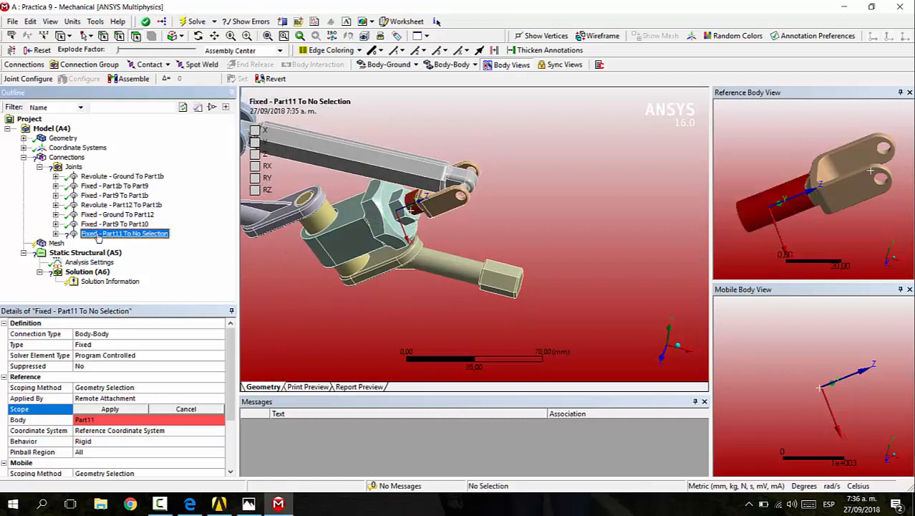
key(Delete)
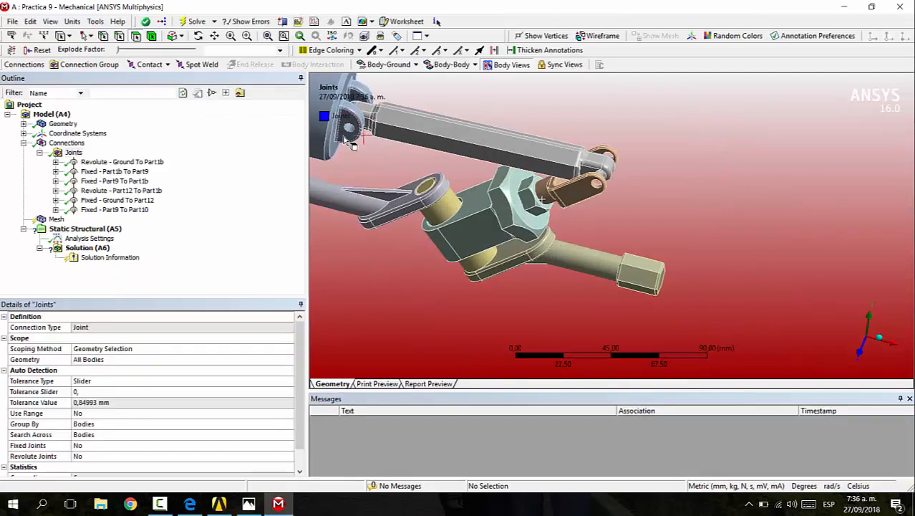
Step: Add a Body-Body Fixed joint and scope its reference side to the cylindrical bore in Part10's hexagonal end
click(447, 66)
click(444, 79)
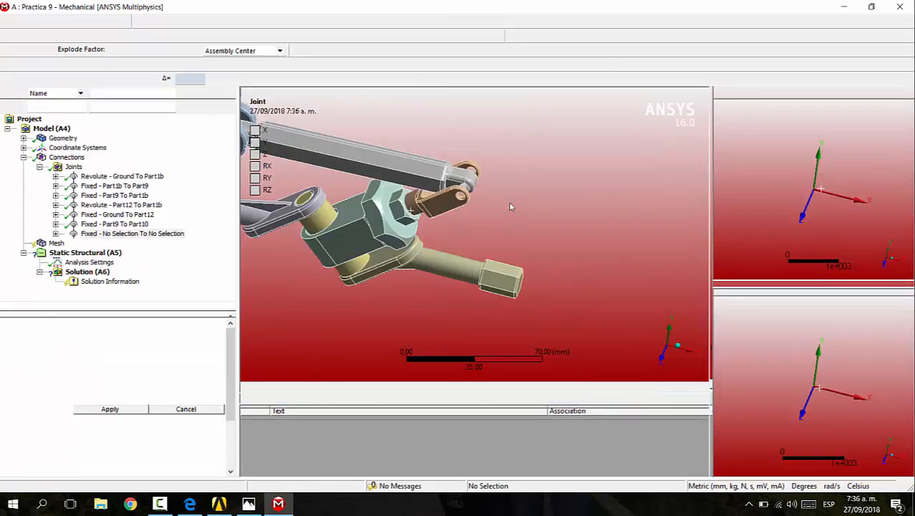
click(396, 209)
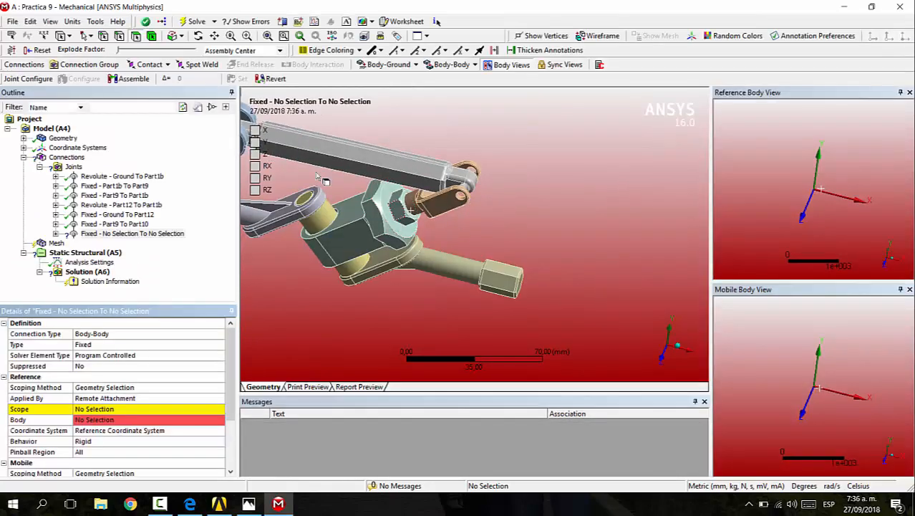
click(151, 409)
click(404, 224)
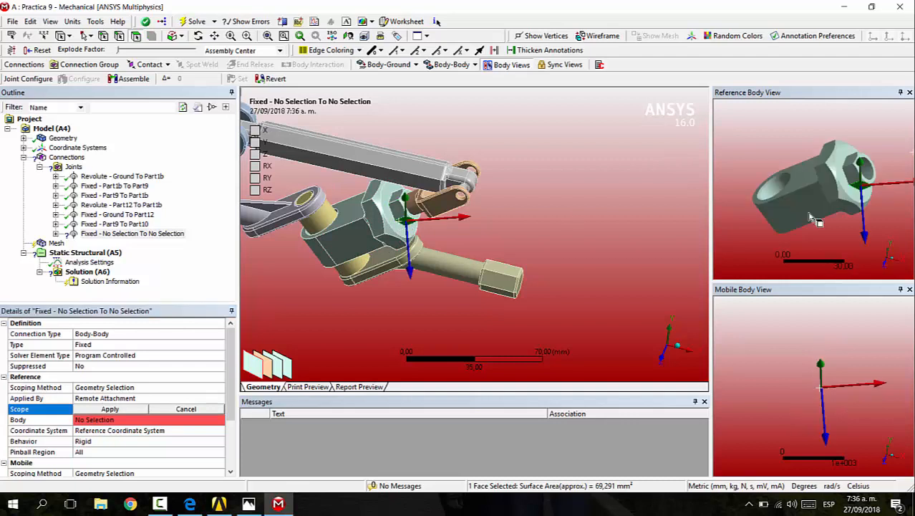
click(109, 409)
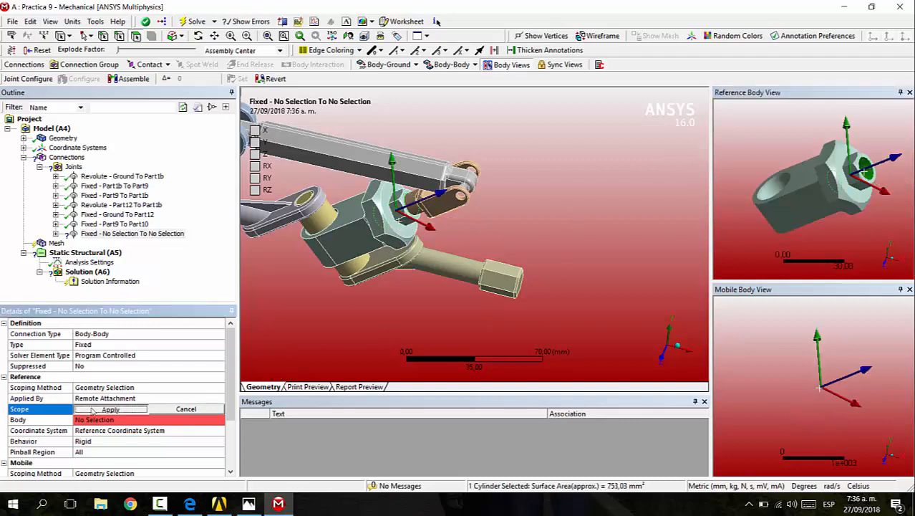
Step: Scope the new fixed joint's mobile side to the cylindrical shank face of fork Part11
scroll(160, 404, down, 2)
click(120, 418)
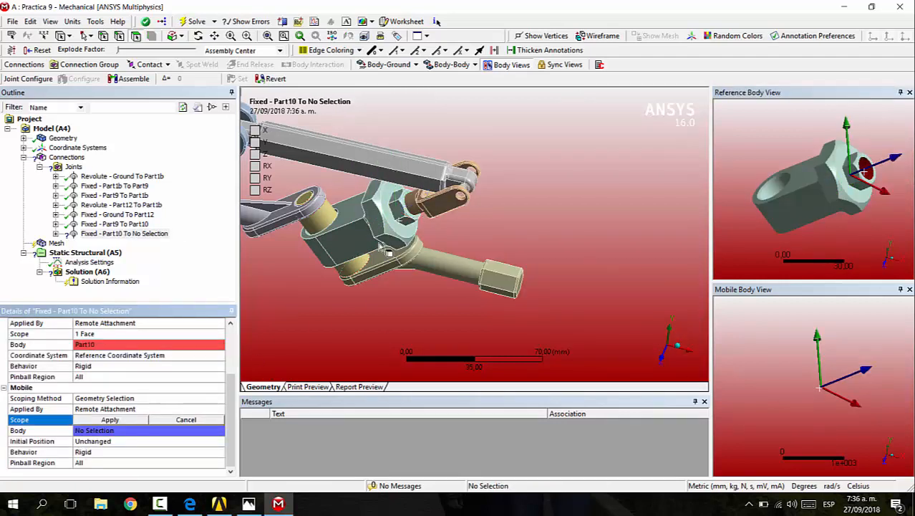
click(423, 216)
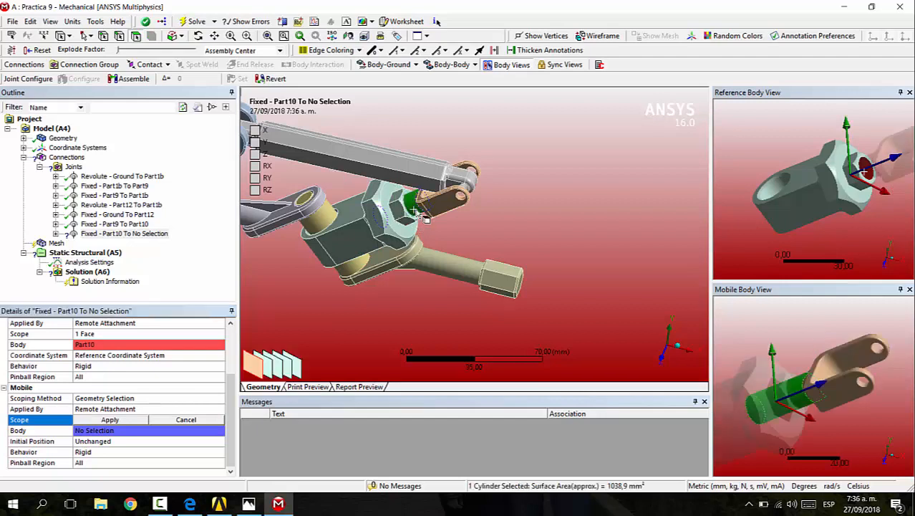
click(121, 419)
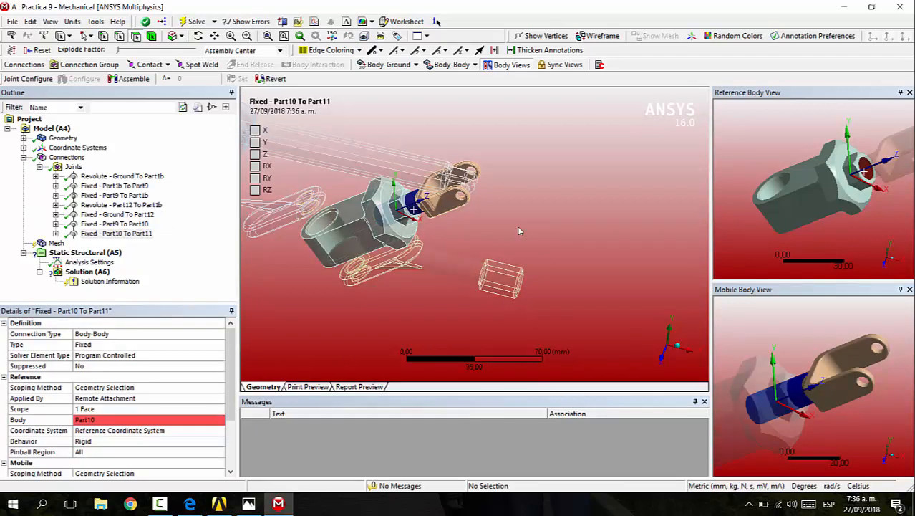
Step: Change the type of the Part9 To Part10 and Part10 To Part11 joints to Revolute
key(Up)
click(101, 347)
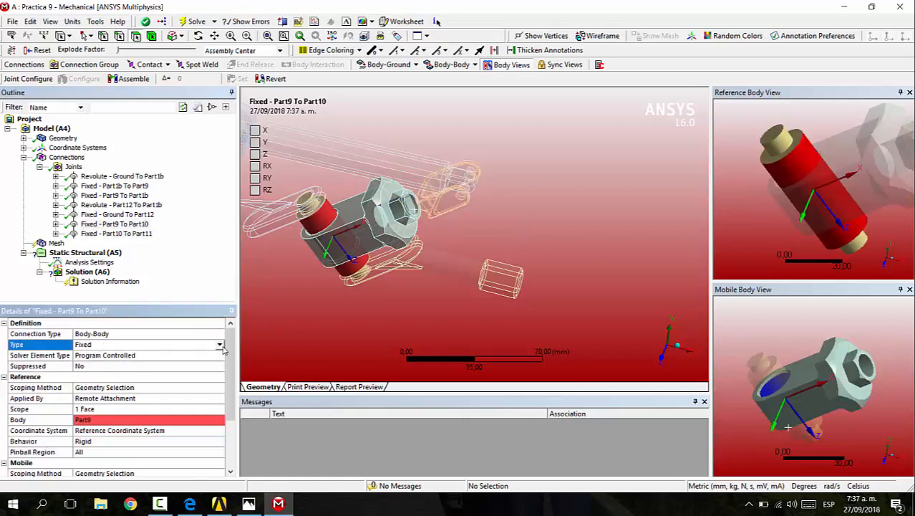
click(116, 233)
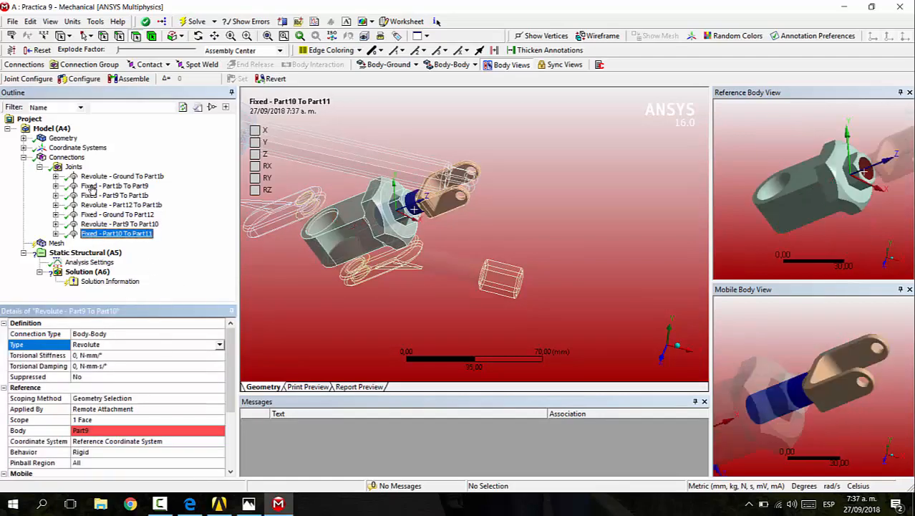
click(178, 347)
click(223, 344)
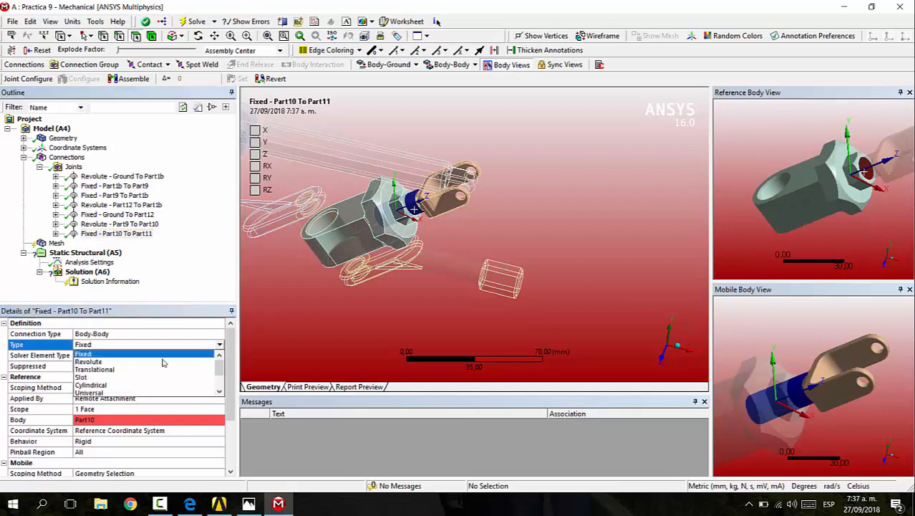
click(108, 364)
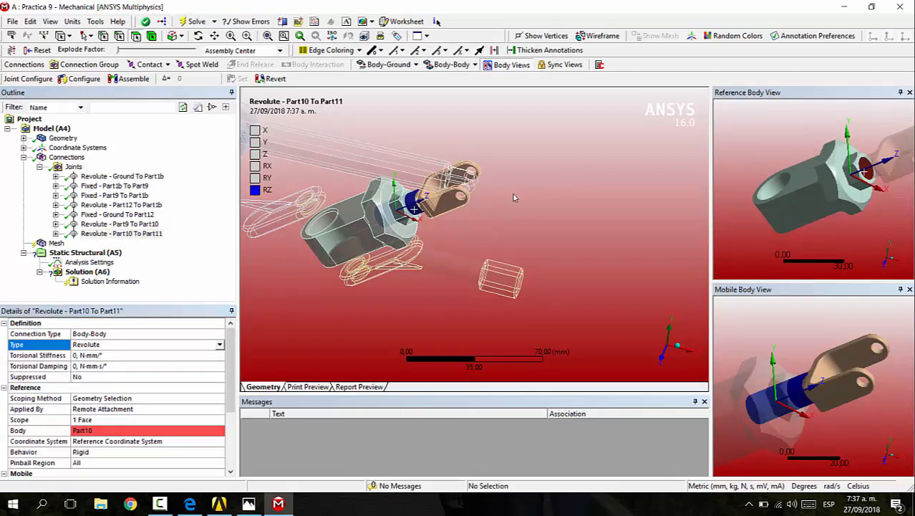
Step: Add a Body-Body Revolute joint and scope its reference side to one pin hole of fork Part11
middle_drag(488, 196, 428, 169)
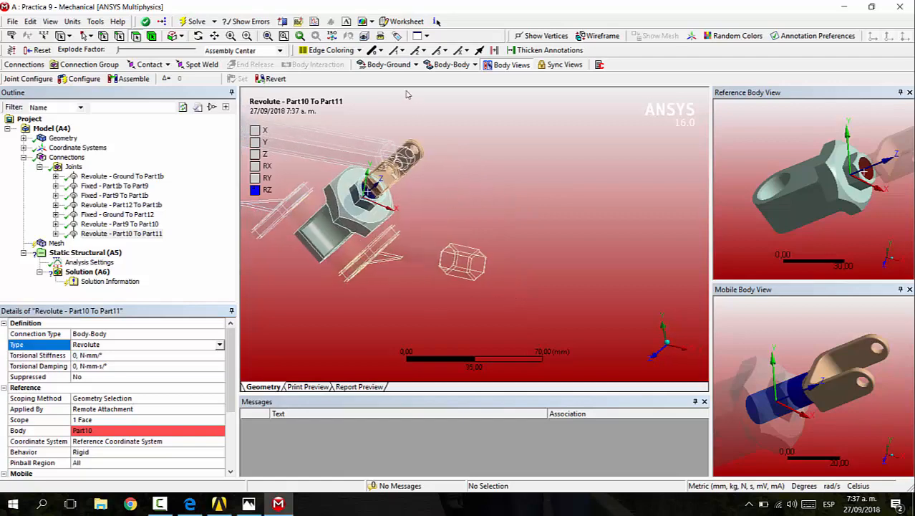
click(447, 66)
click(450, 91)
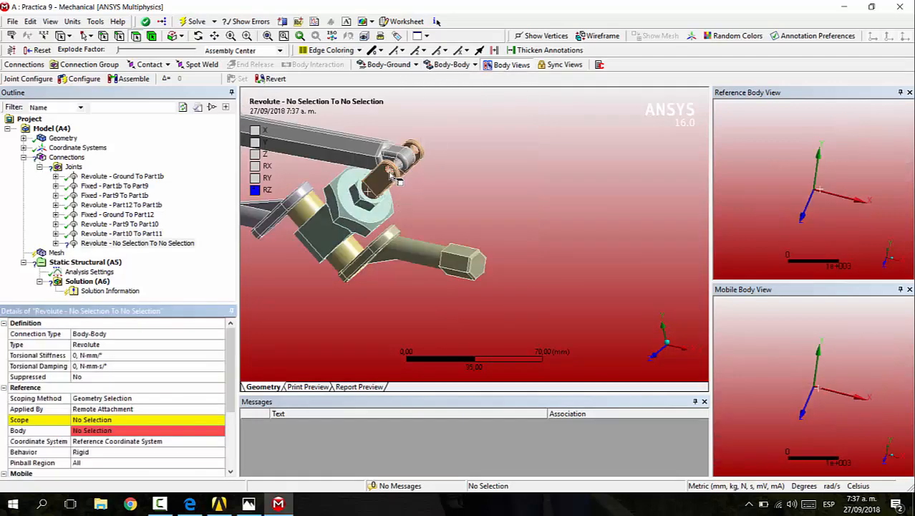
click(396, 179)
click(99, 425)
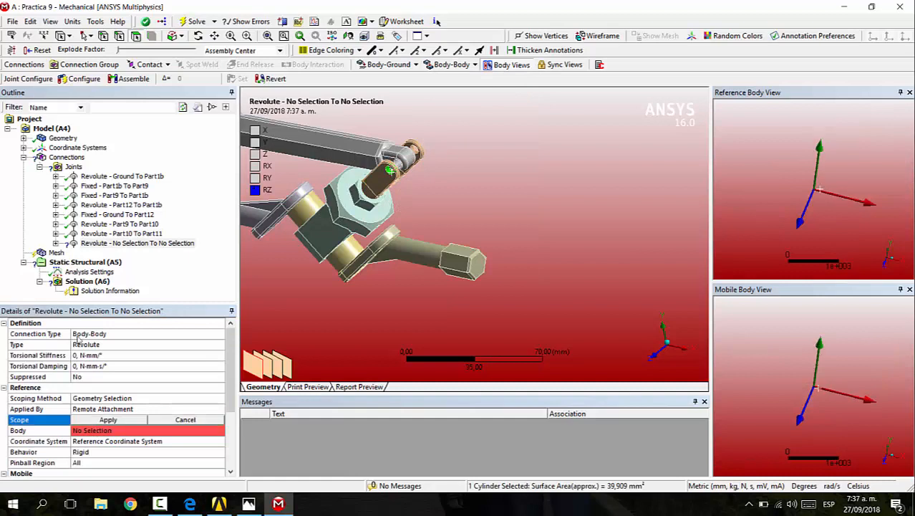
click(129, 419)
scroll(163, 404, down, 3)
click(93, 421)
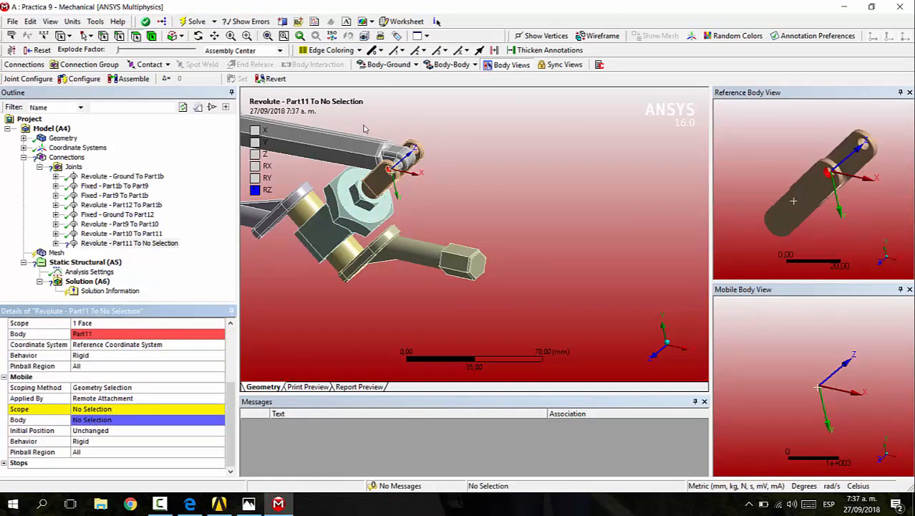
Step: Redefine the revolute joint's reference scope to include the pin holes in both arms of fork Part11
right_drag(363, 129, 437, 200)
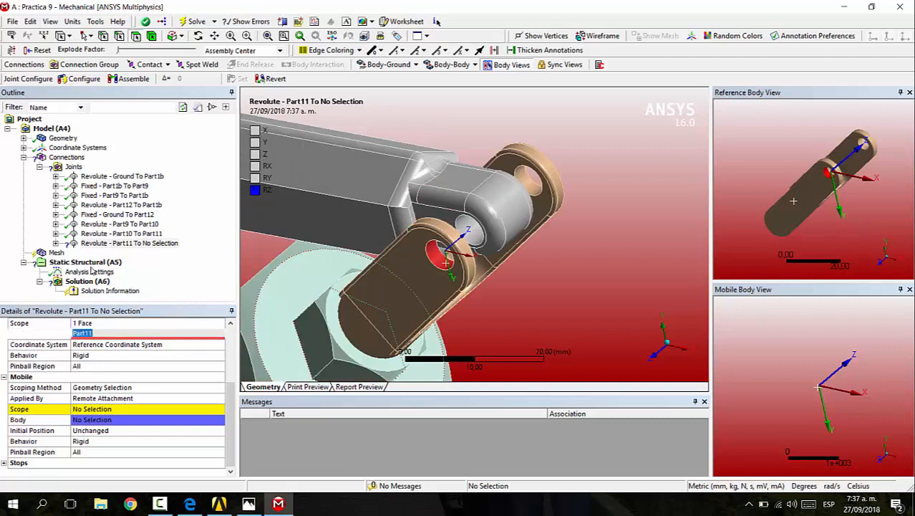
click(530, 182)
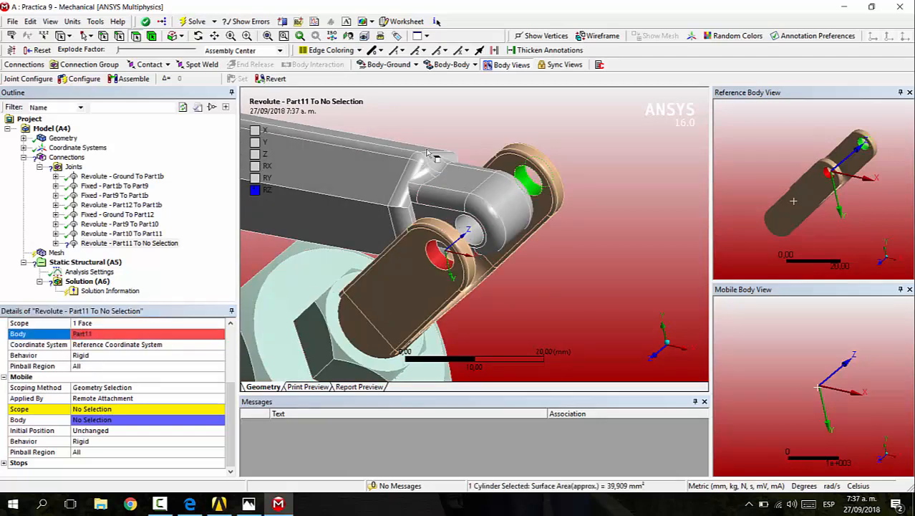
ctrl+click(447, 267)
click(105, 324)
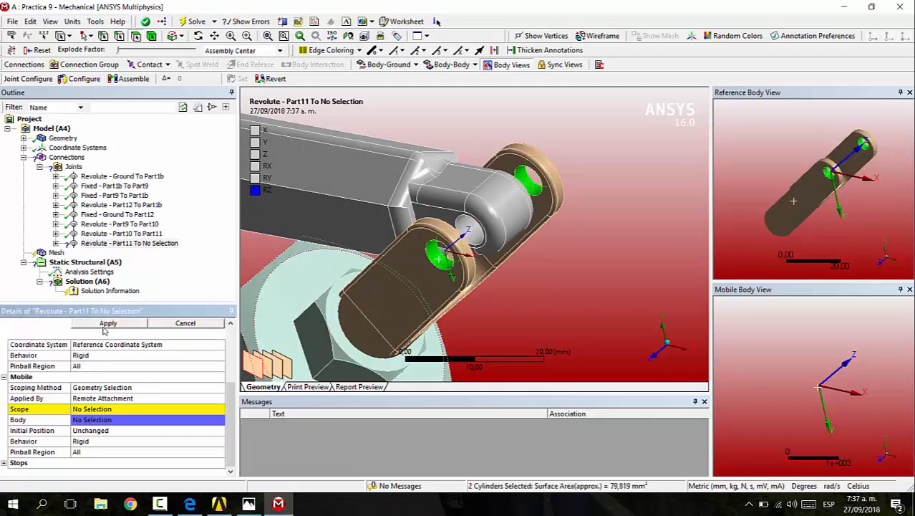
click(107, 323)
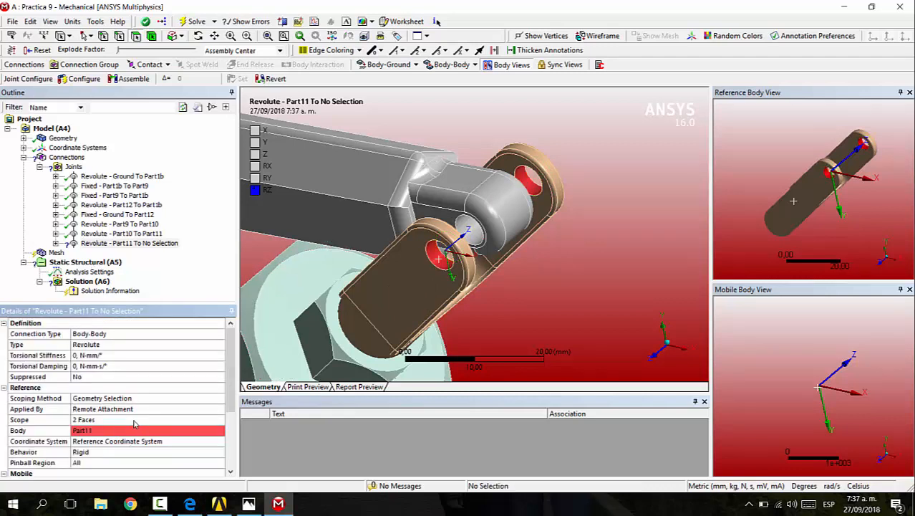
Step: Scope the revolute joint's mobile side to the pin hole in the end of link Part14 between the fork arms
scroll(133, 423, down, 3)
click(130, 409)
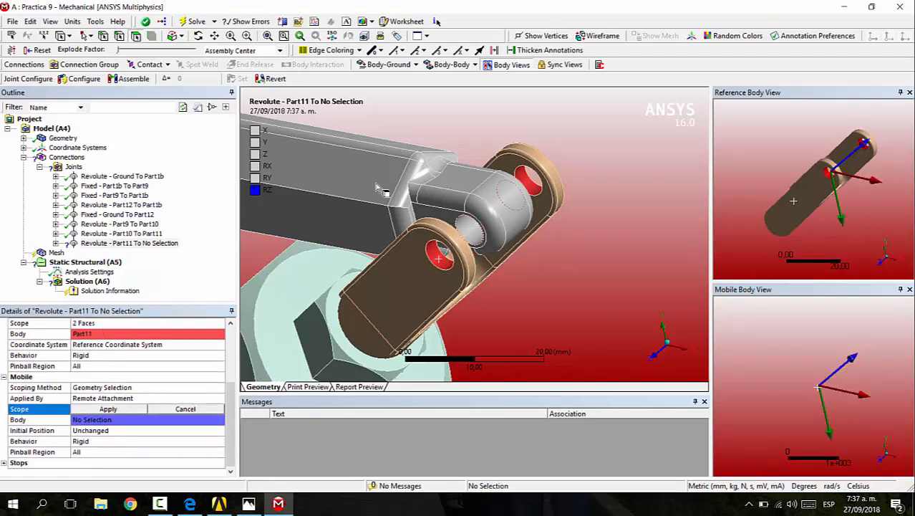
click(469, 229)
click(124, 409)
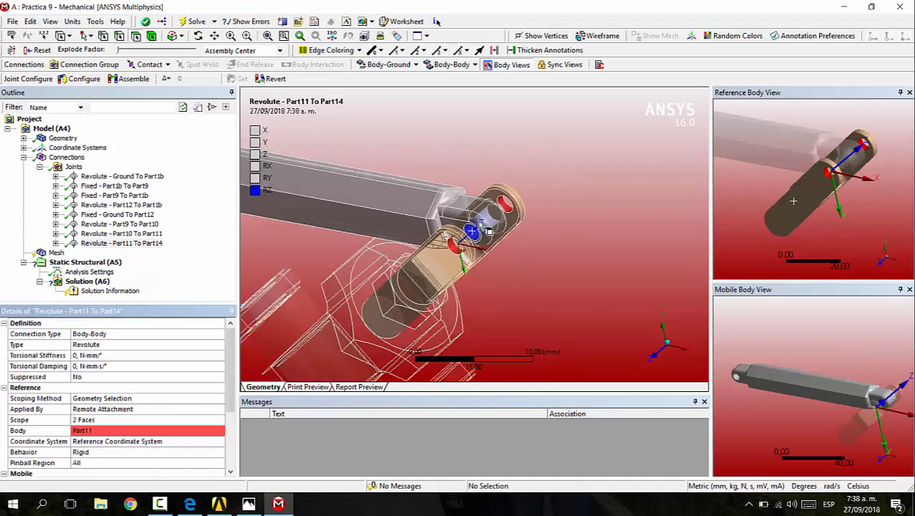
Step: Add another Body-Body Revolute joint and scope its reference side to the pin hole in Part14's piston-side end
middle_drag(515, 215, 510, 169)
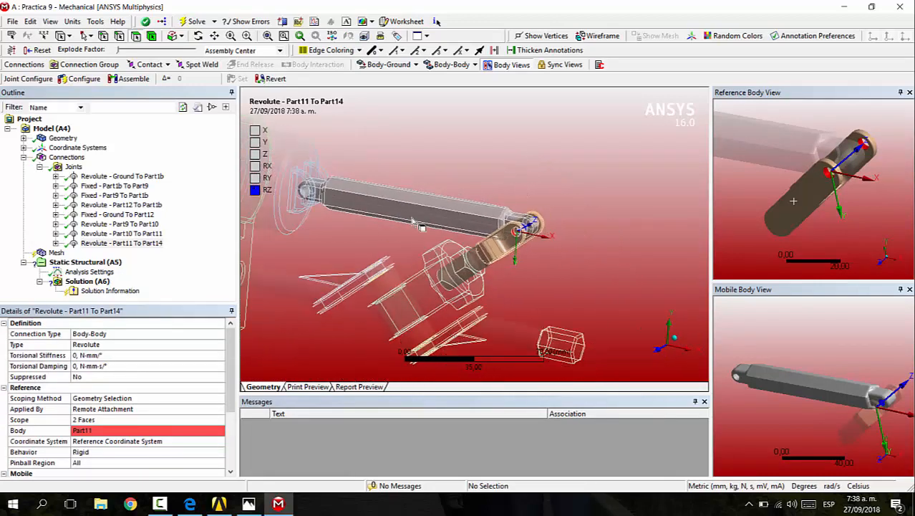
click(462, 65)
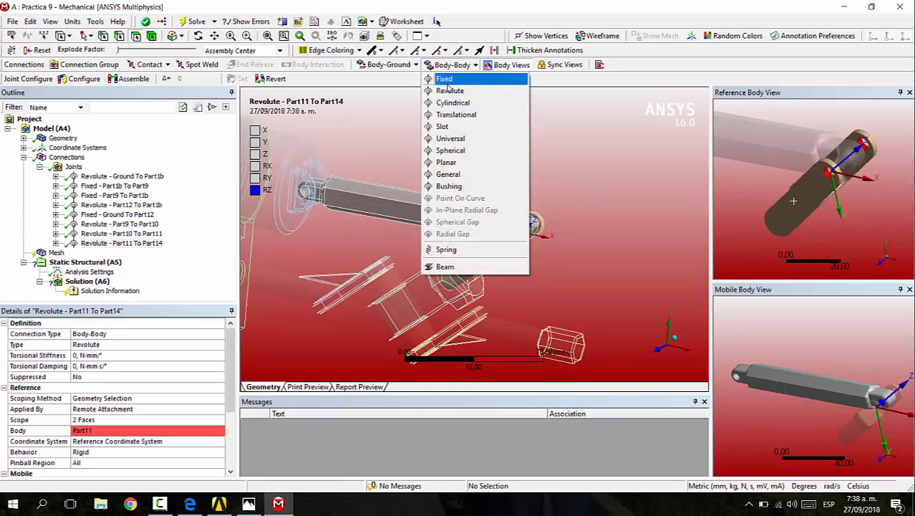
click(450, 91)
middle_drag(374, 156, 322, 207)
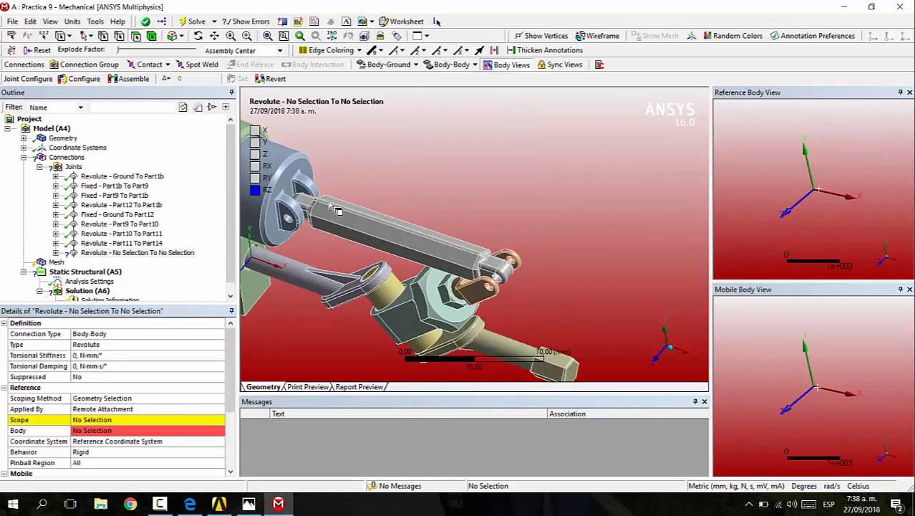
click(149, 421)
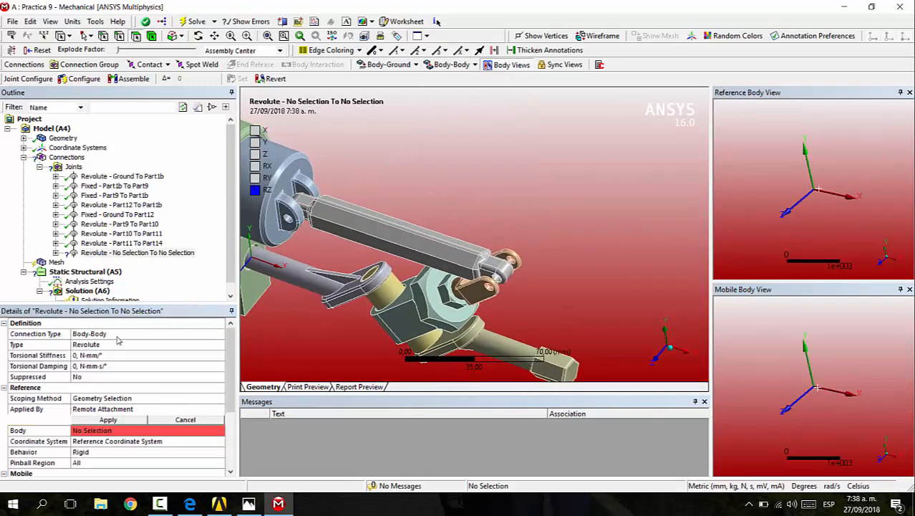
click(308, 206)
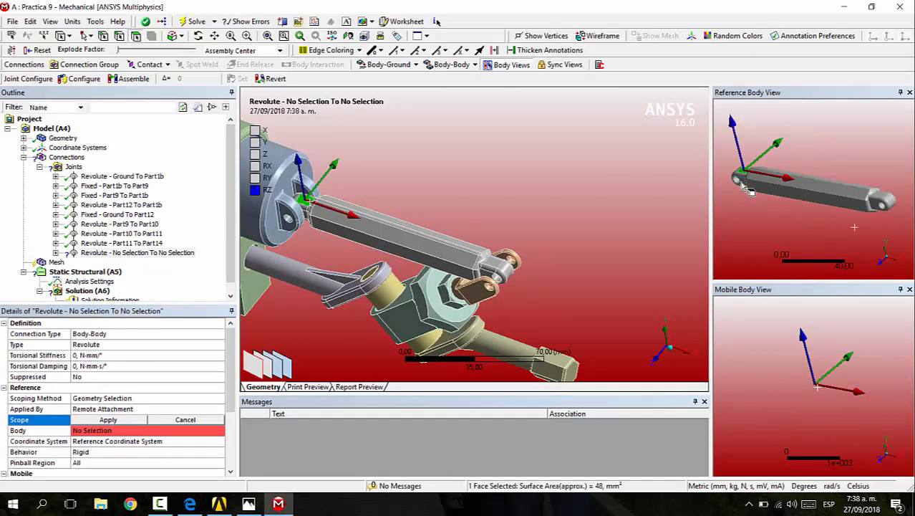
click(740, 184)
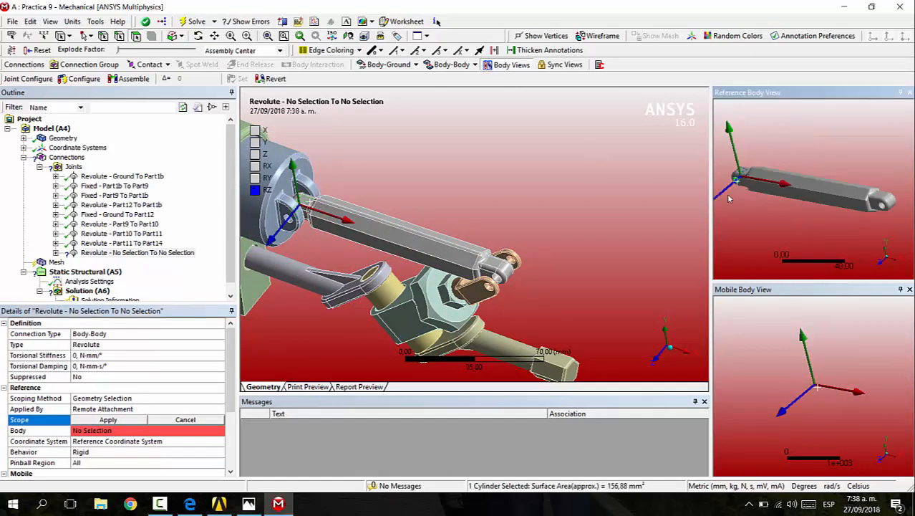
click(108, 420)
Step: Scope the new revolute joint's mobile side to the holes in both lugs of piston Part13
scroll(149, 420, down, 3)
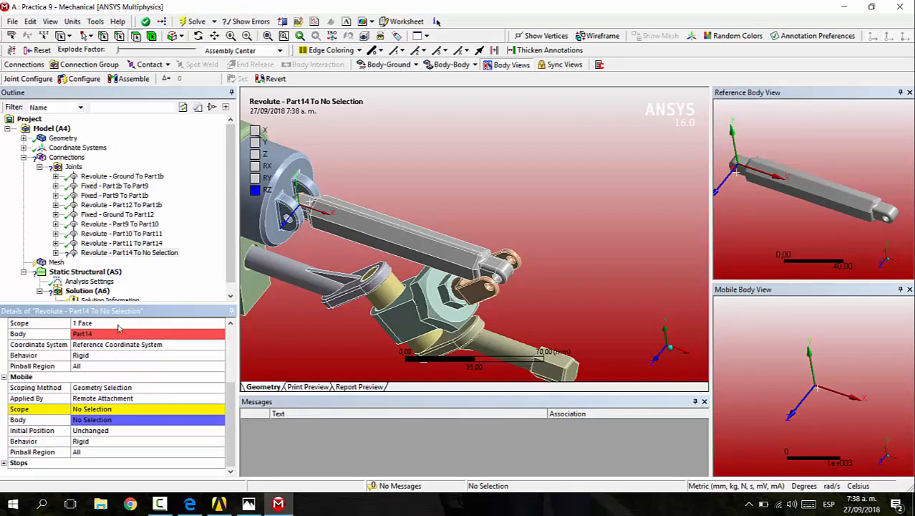
click(149, 408)
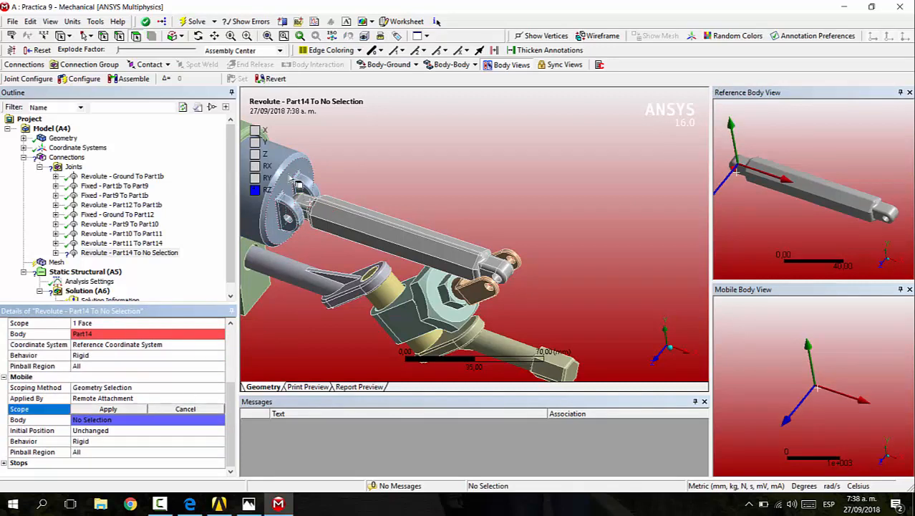
scroll(338, 243, up, 5)
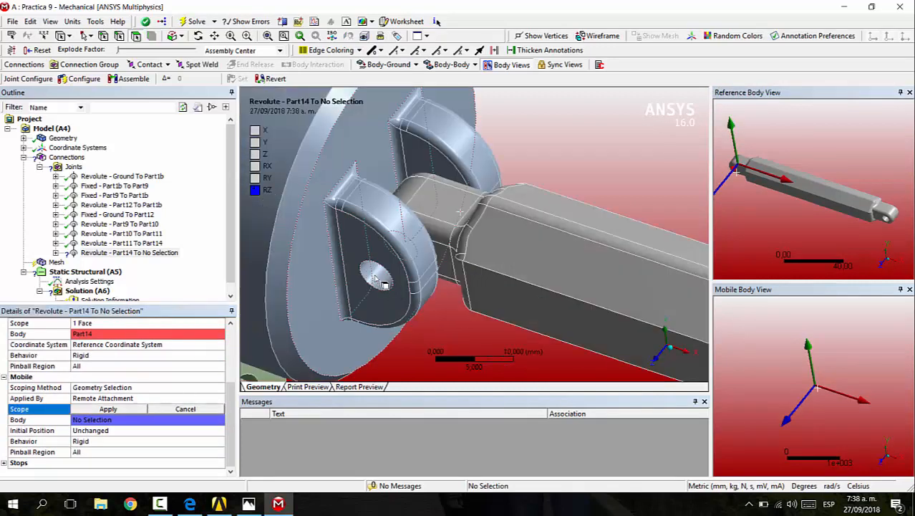
click(376, 275)
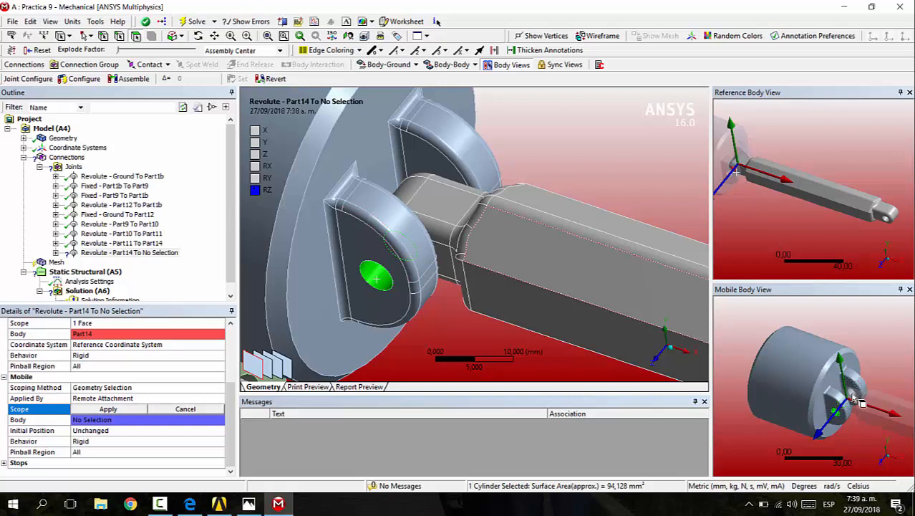
ctrl+click(840, 402)
click(108, 409)
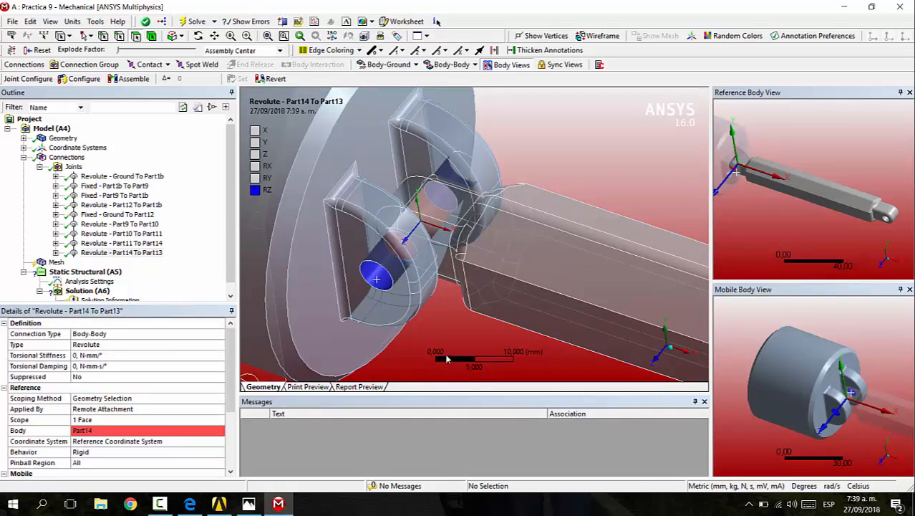
Step: Add a Body-Body Translational joint and scope its reference side to the inner cylindrical face of cylinder housing Part12
scroll(510, 195, down, 6)
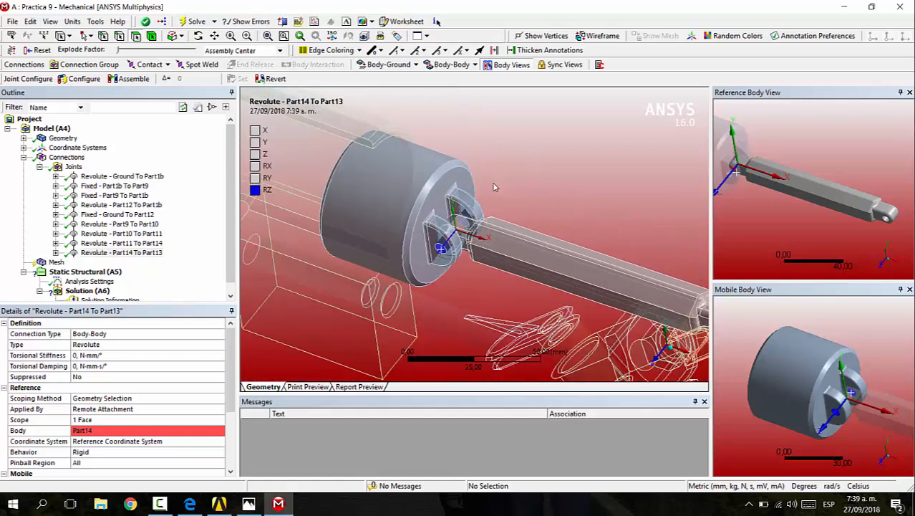
scroll(492, 175, down, 2)
click(451, 64)
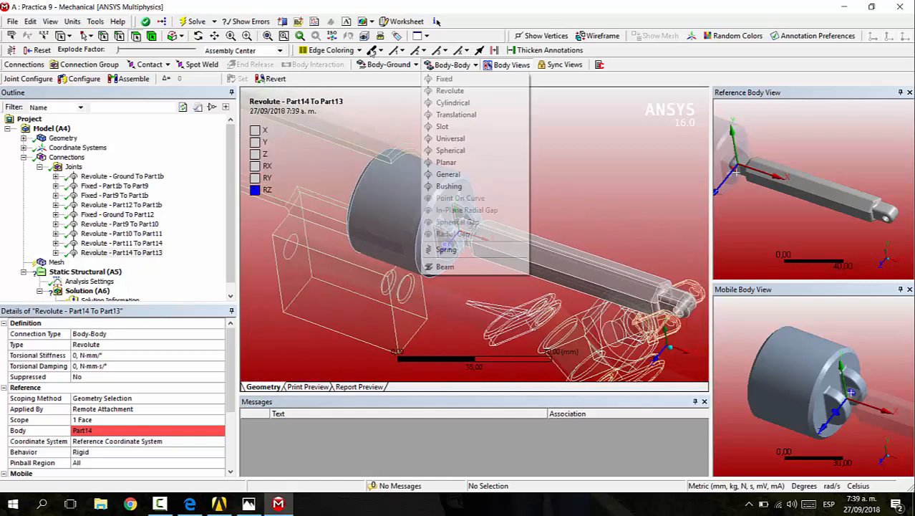
click(459, 116)
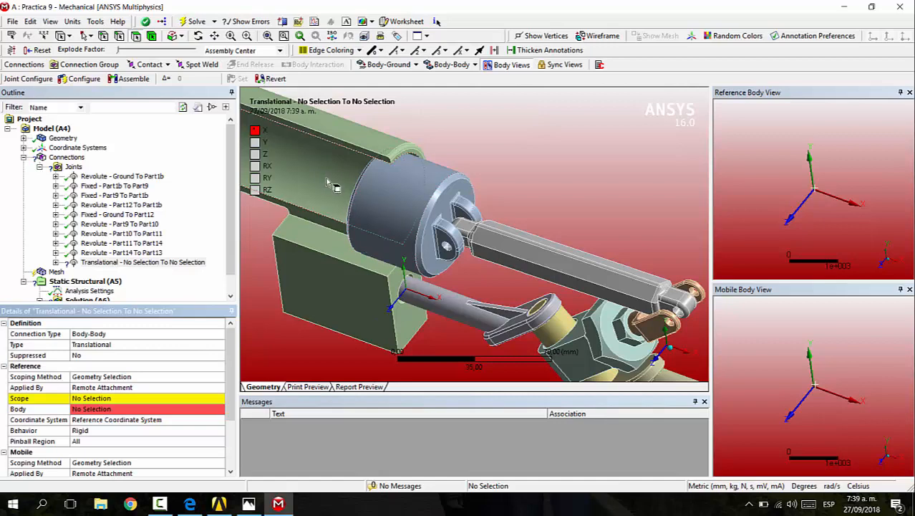
click(125, 399)
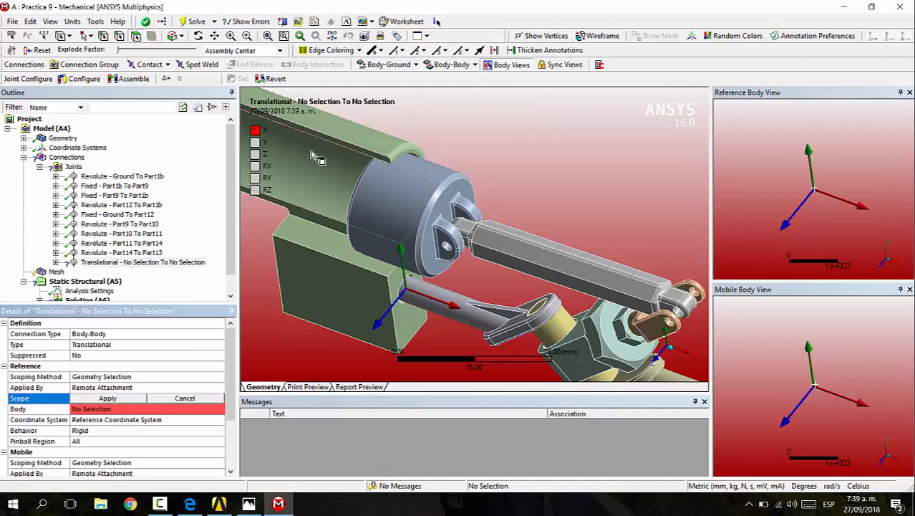
click(310, 152)
click(109, 398)
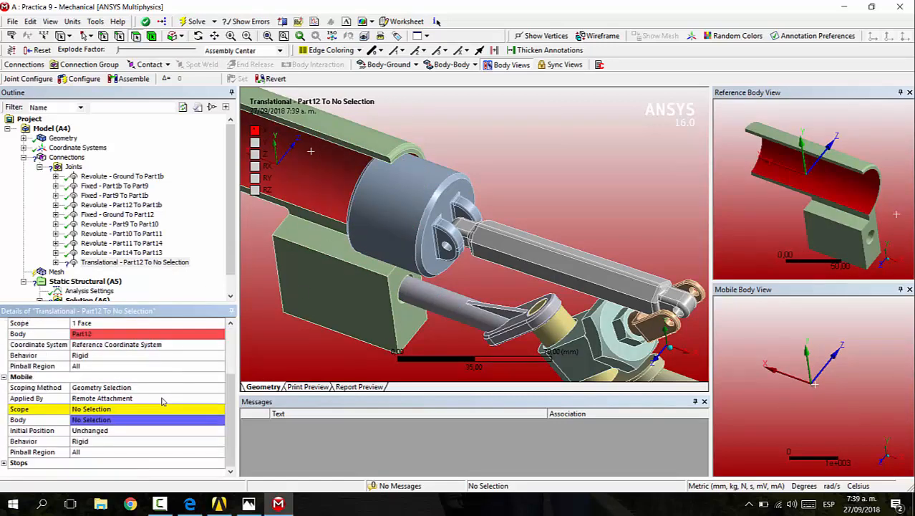
Step: Scope the translational joint's mobile side to the outer cylindrical face of piston Part13
click(114, 409)
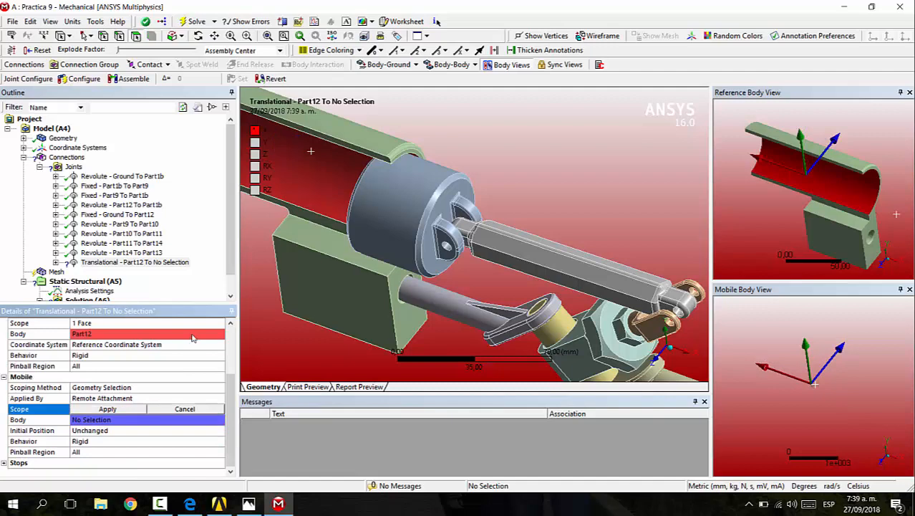
click(399, 212)
click(107, 409)
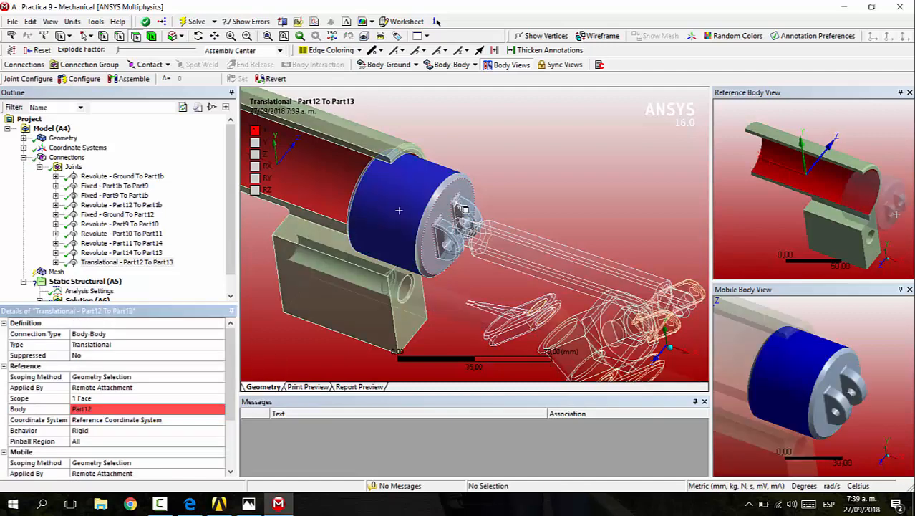
middle_drag(458, 209, 473, 179)
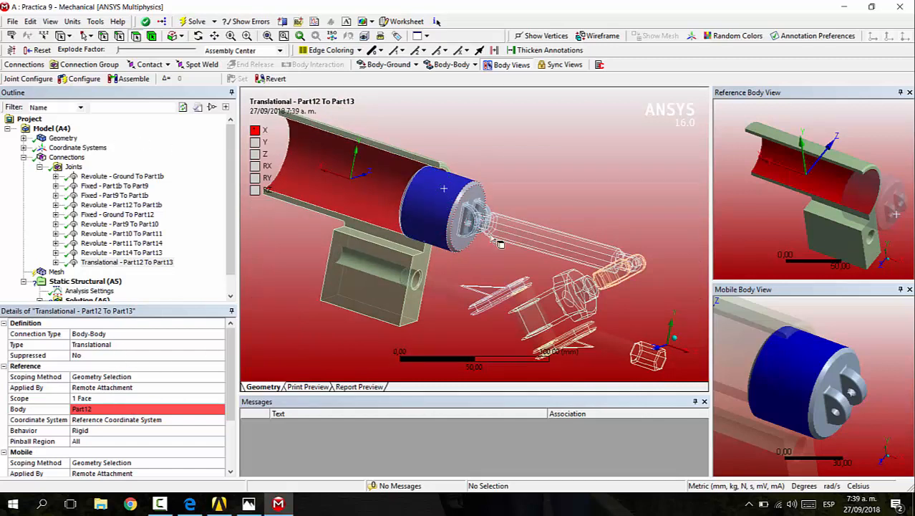
Step: Review the reference and mobile face scopes of the translational joint between housing Part12 and piston Part13
scroll(126, 408, down, 3)
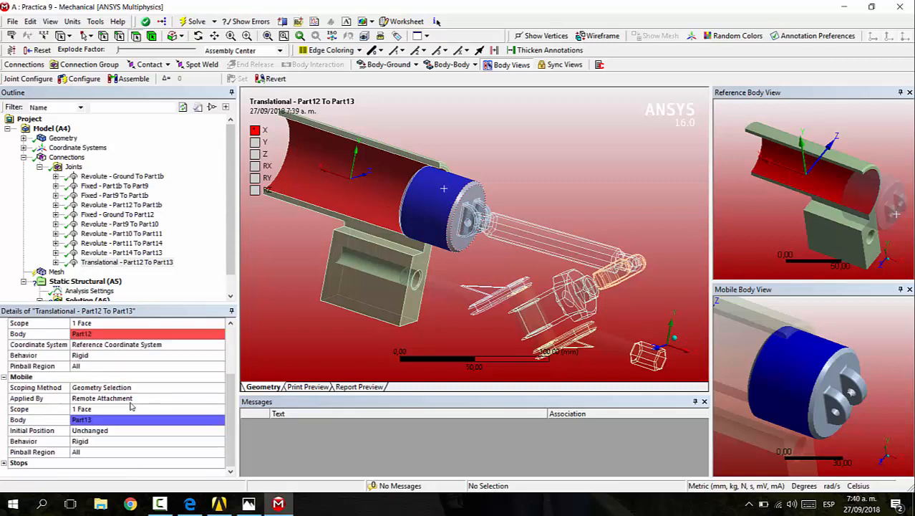
click(101, 409)
scroll(107, 362, up, 1)
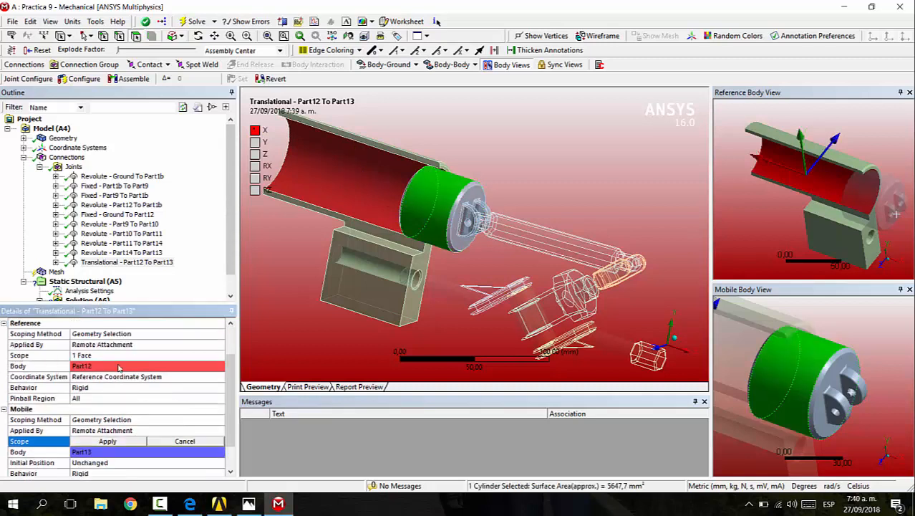
click(104, 355)
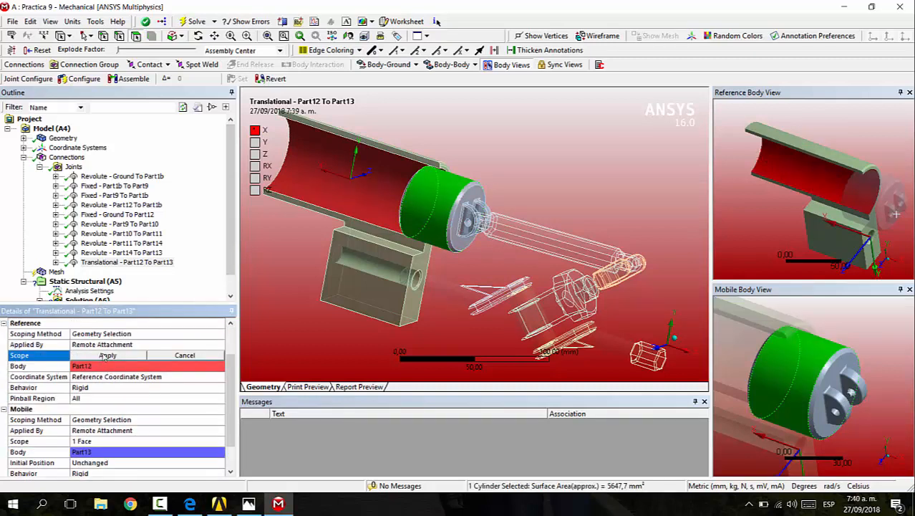
click(488, 149)
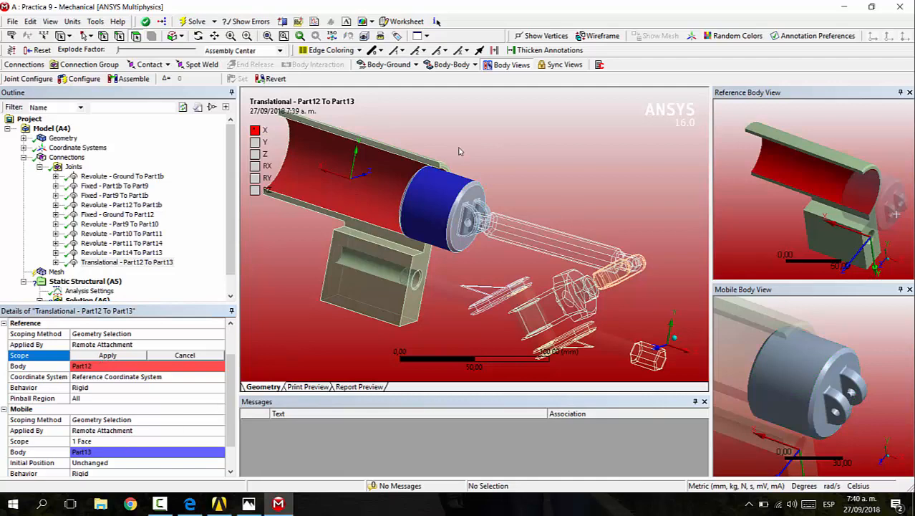
Step: Test the mechanism's motion by configuring the Ground To Part1b revolute joint and rotating its handle, then collapse the joint list
click(104, 177)
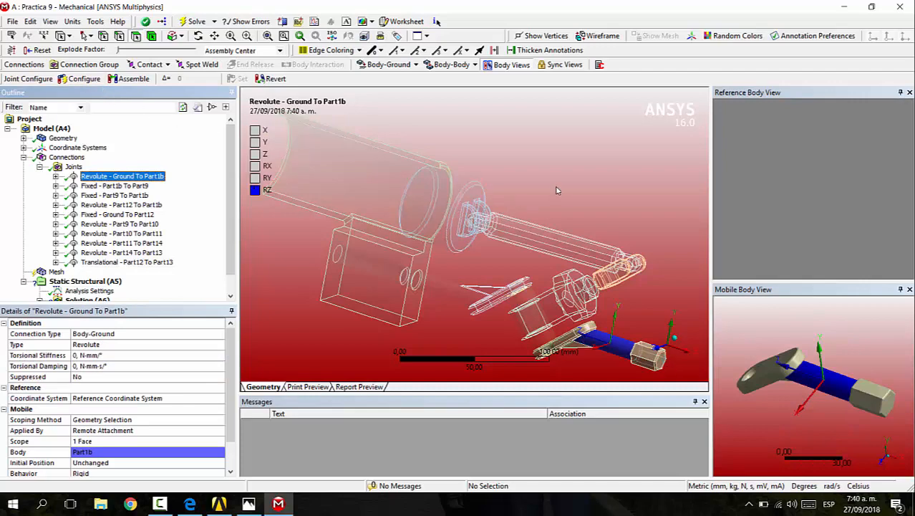
scroll(513, 172, down, 3)
scroll(516, 179, down, 3)
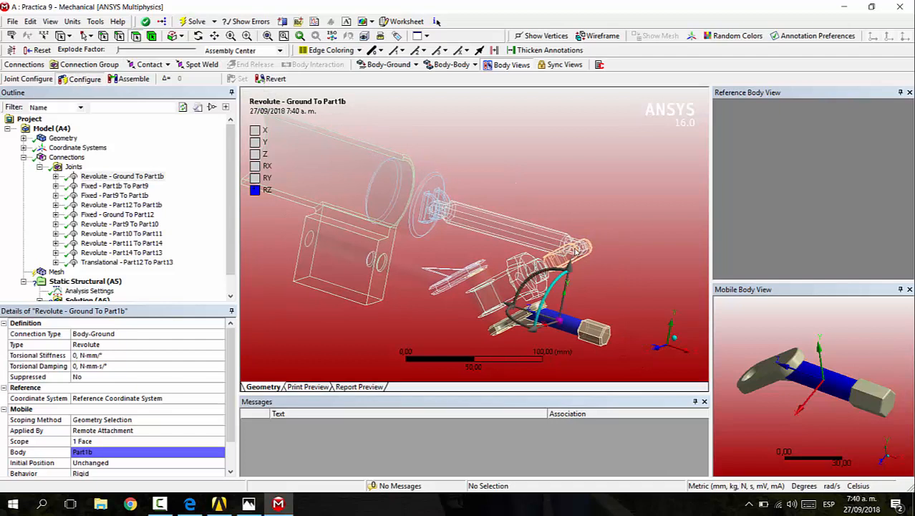
drag(576, 253, 573, 301)
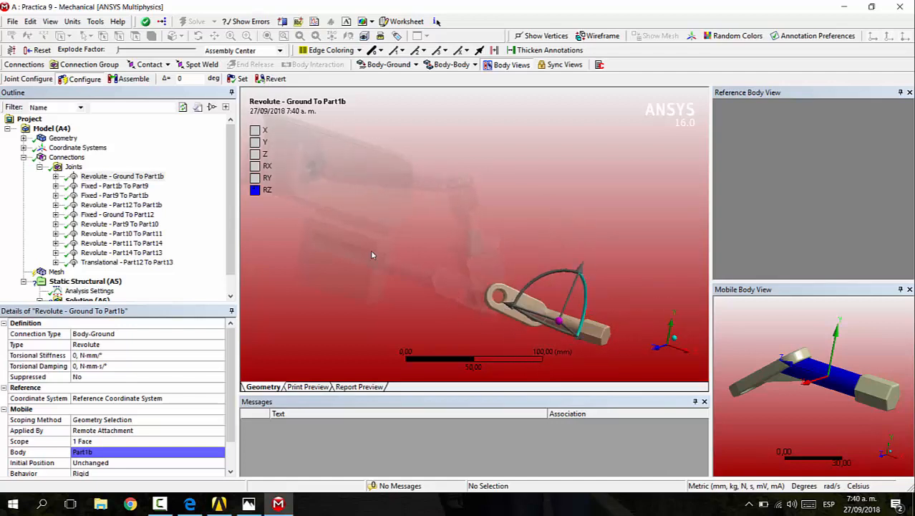
click(39, 166)
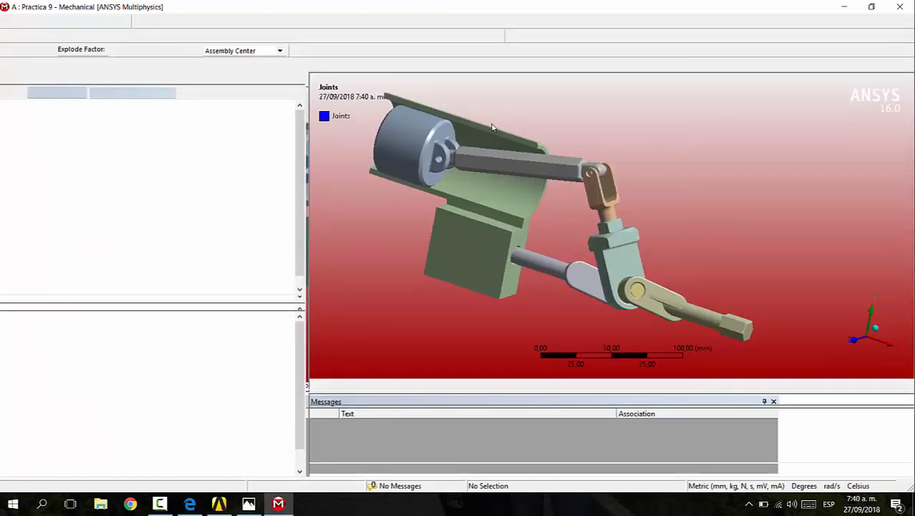
Step: Add a mesh sizing control scoped to the link body Part14 between the piston and the fork
click(52, 162)
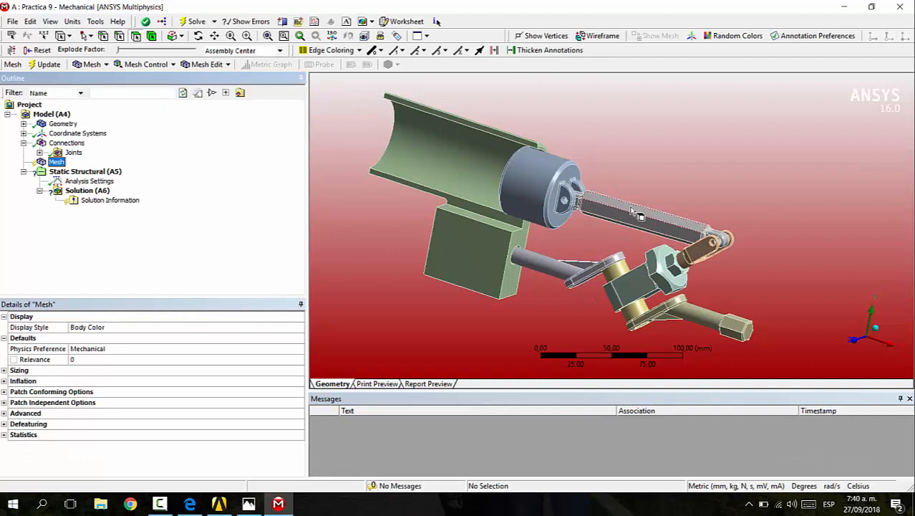
click(144, 65)
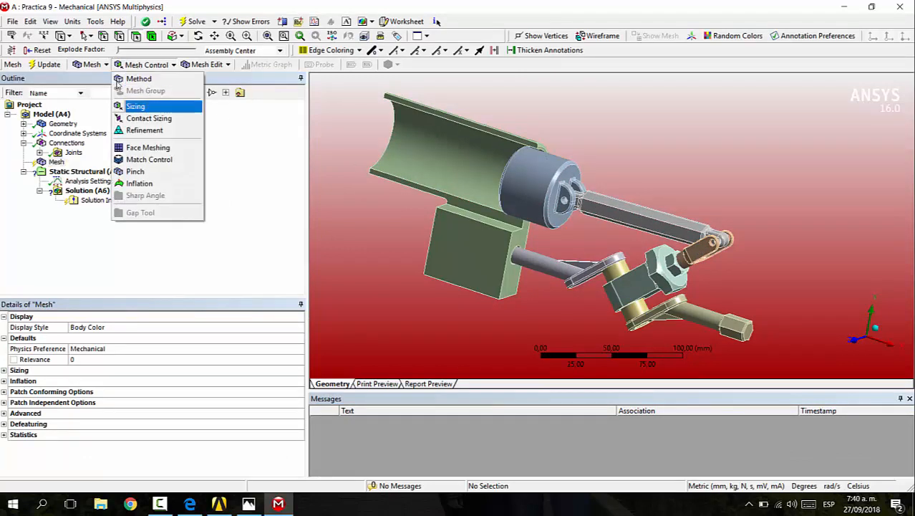
click(135, 106)
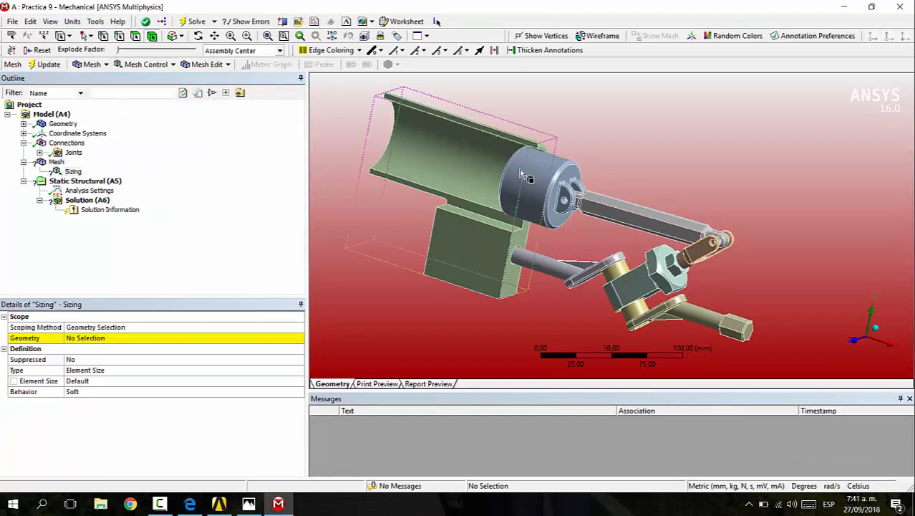
click(611, 209)
click(110, 337)
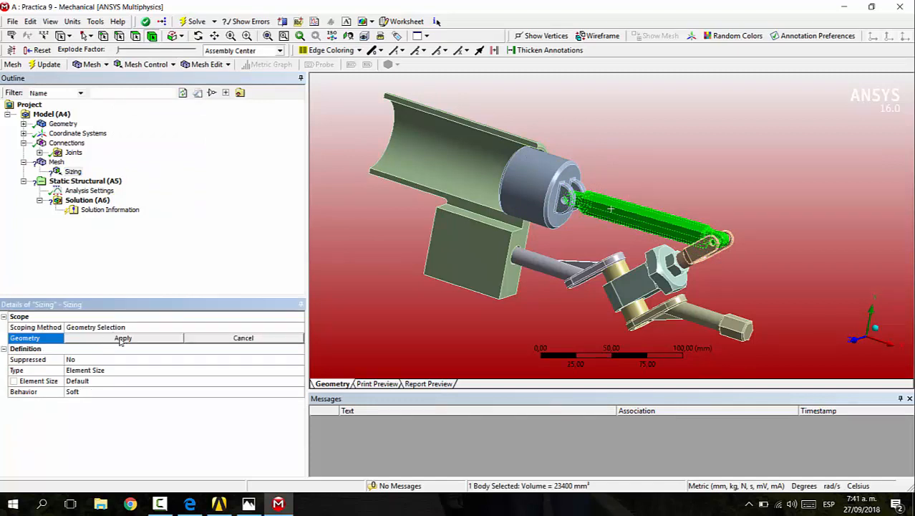
click(109, 339)
Step: Set the body sizing's element size to 4 mm
click(115, 381)
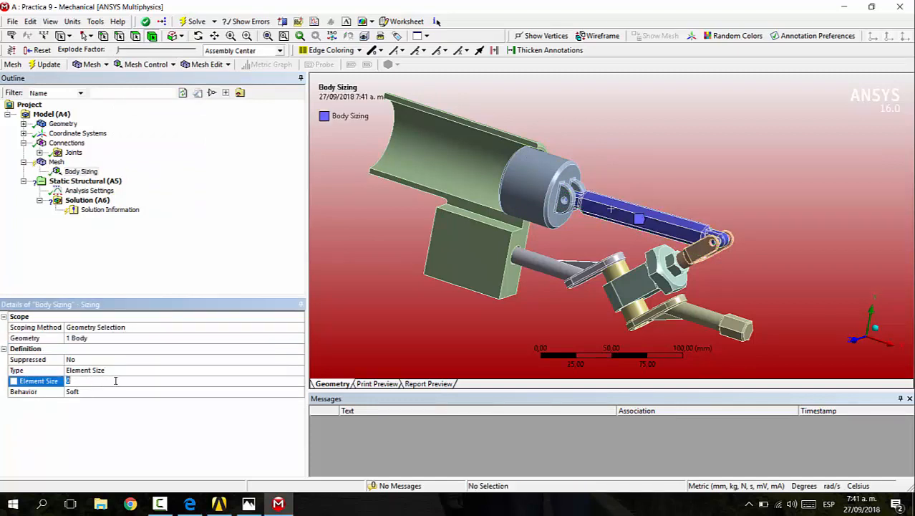
text(4)
key(Return)
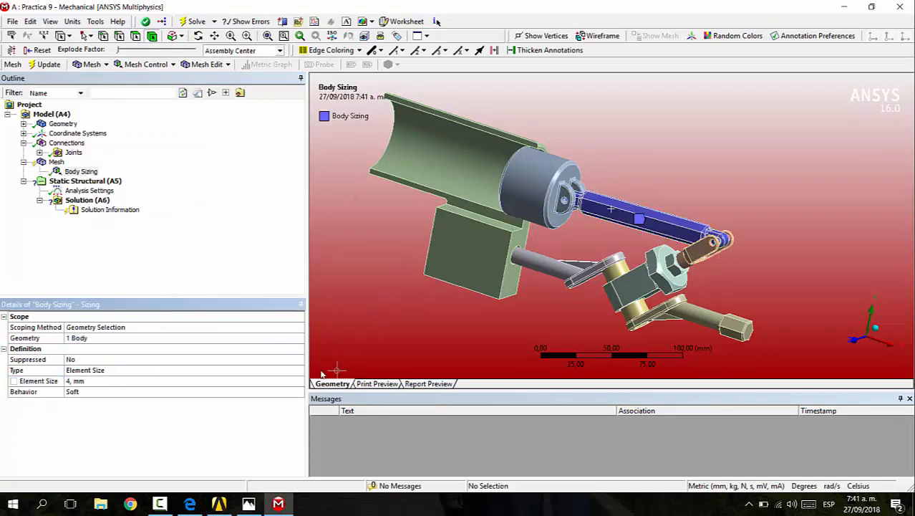
middle_drag(459, 128, 584, 164)
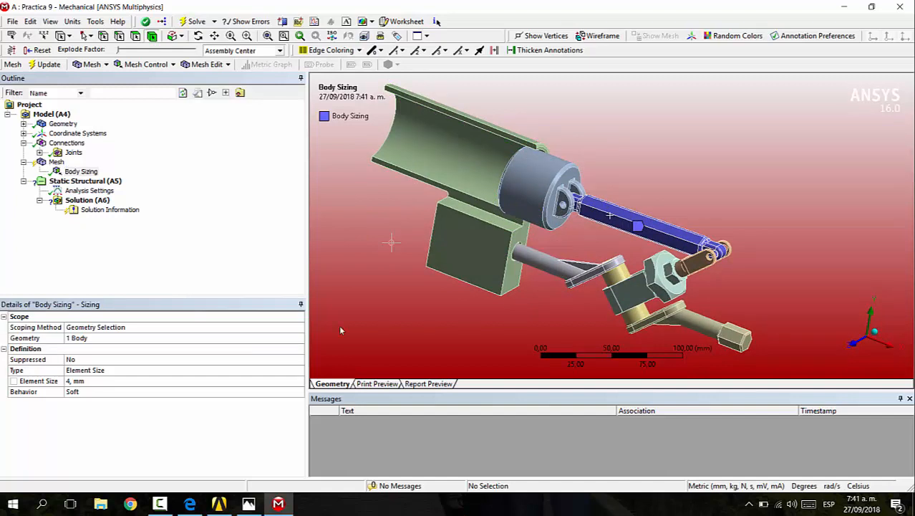
Step: Try to generate the mesh with the body sizing while link Part14 is still rigid, and inspect the link
click(56, 162)
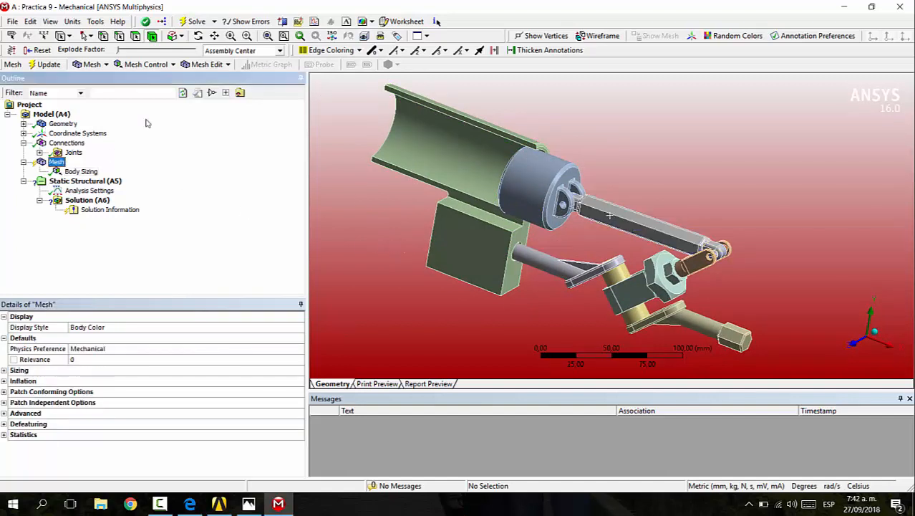
click(50, 68)
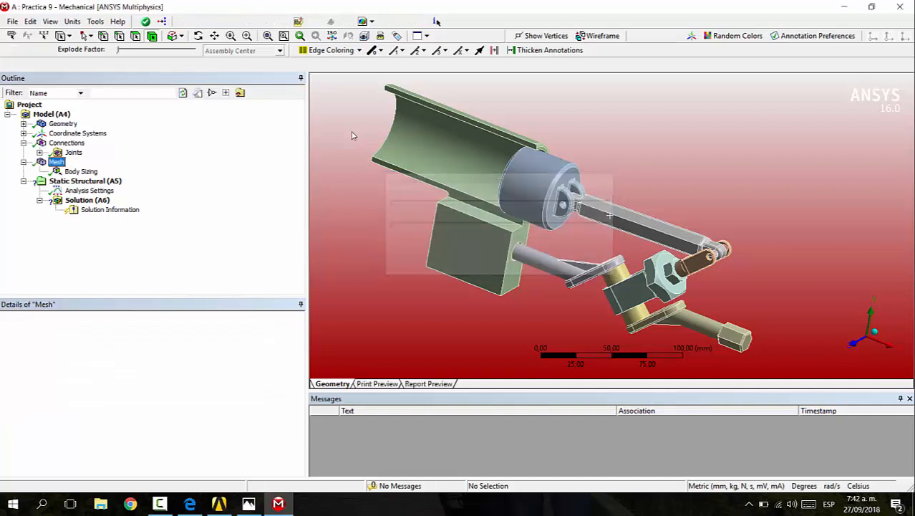
click(79, 171)
click(56, 162)
click(347, 173)
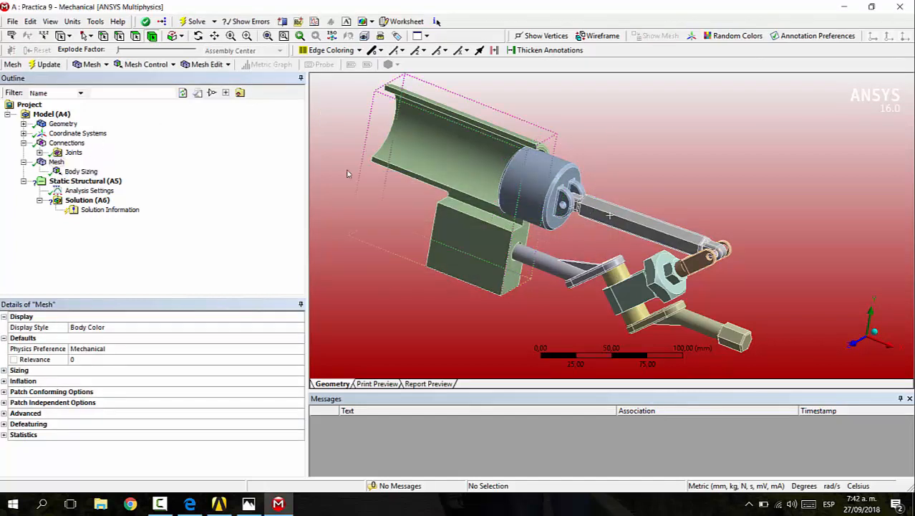
middle_drag(347, 174, 401, 183)
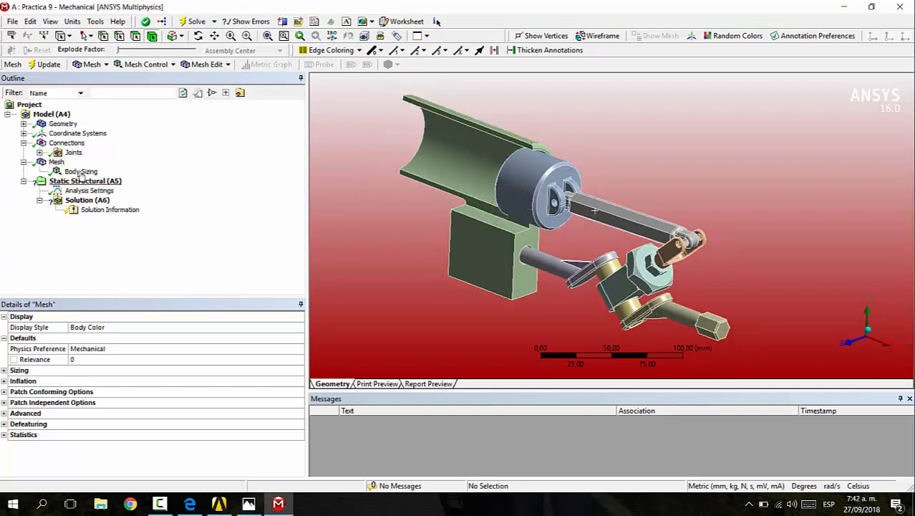
click(56, 162)
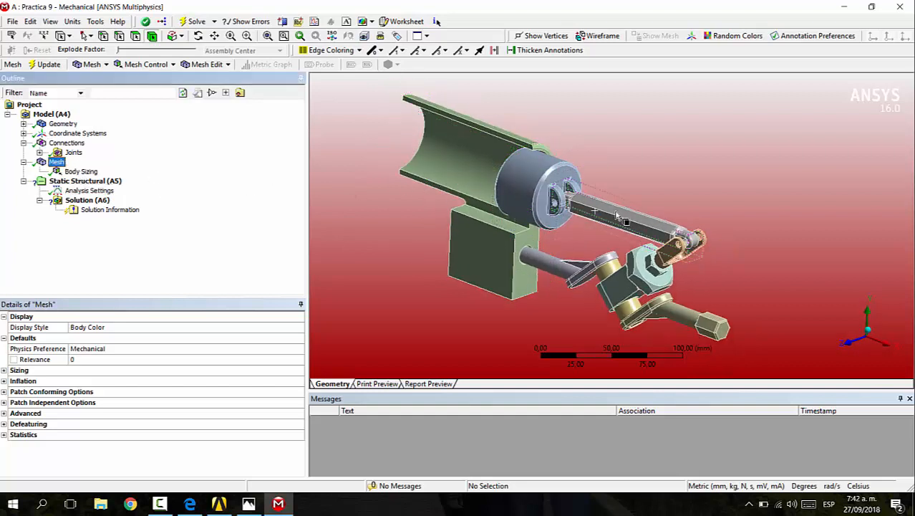
Step: Change the stiffness behavior of link Part14 to Flexible
click(24, 124)
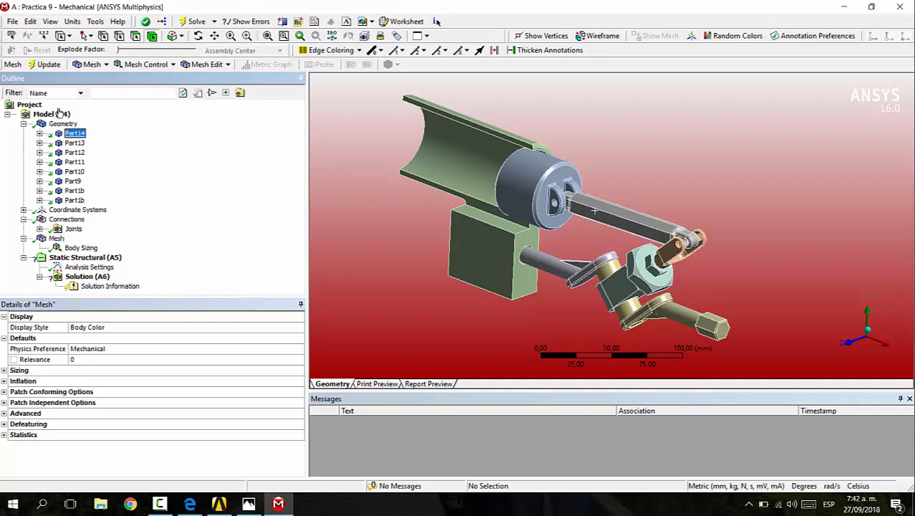
click(75, 133)
click(290, 351)
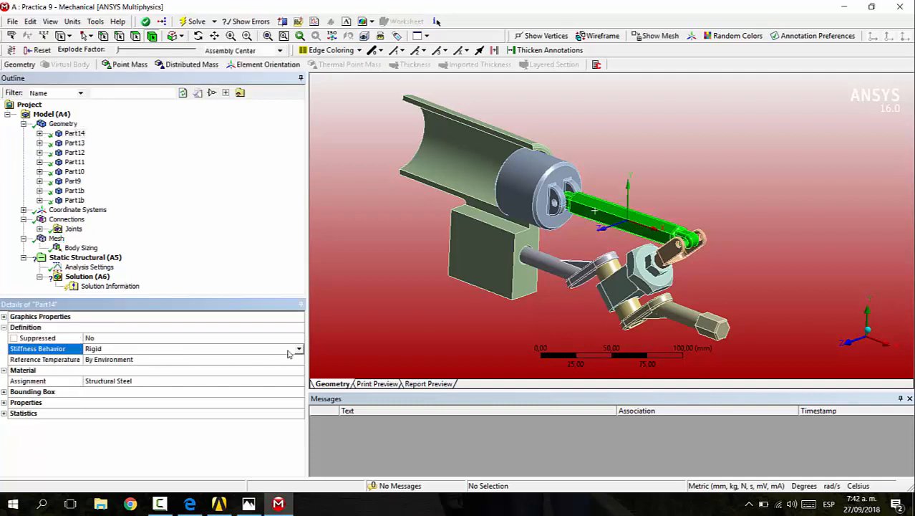
key(Up)
key(Return)
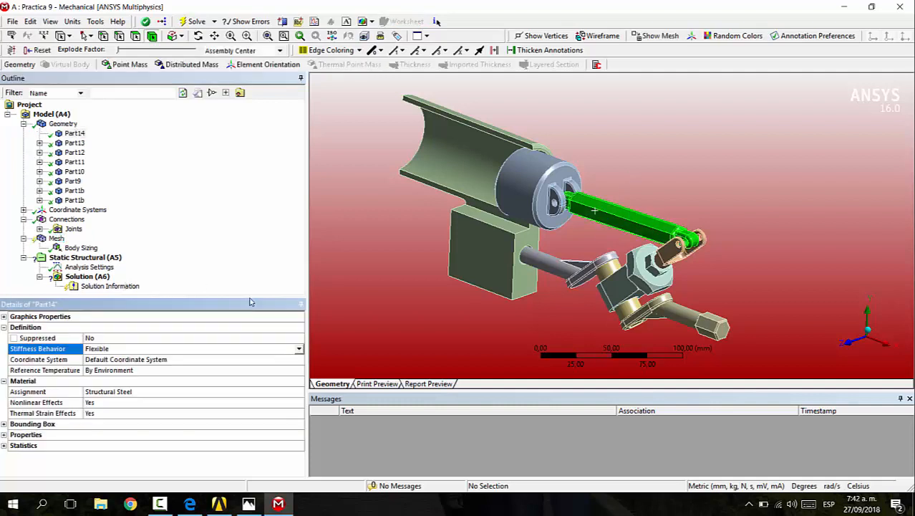
Step: Update the mesh and inspect the elements on the flexible link Part14
click(54, 238)
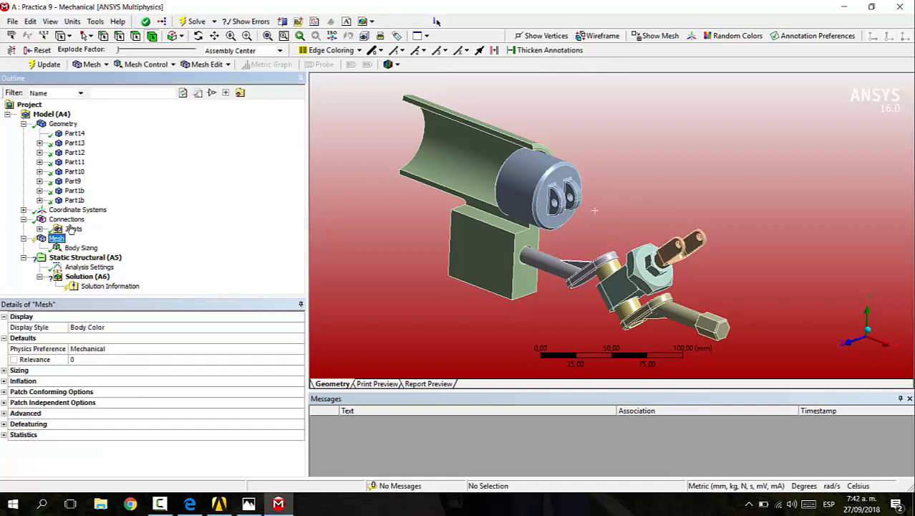
click(39, 64)
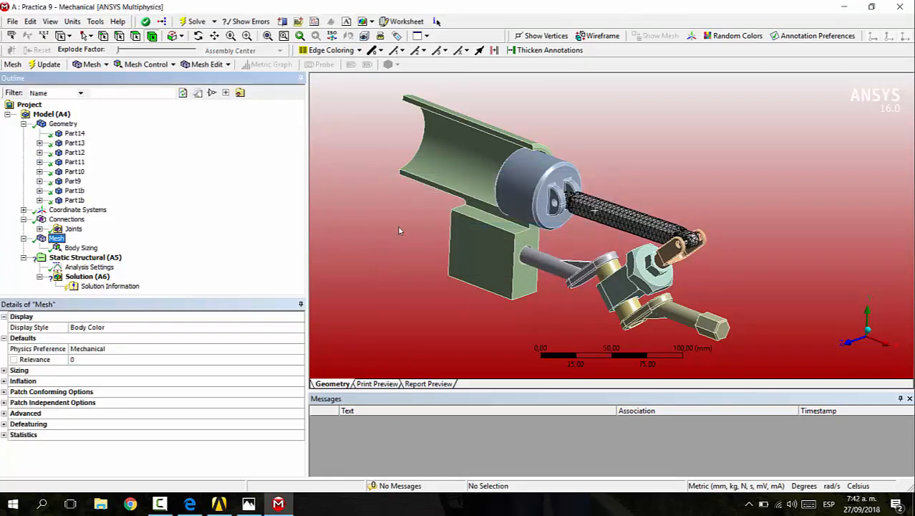
middle_drag(398, 225, 300, 174)
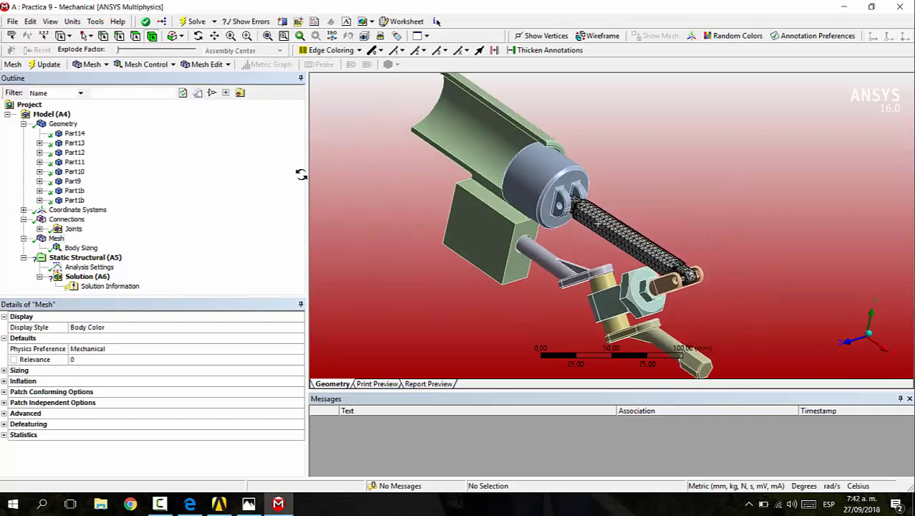
middle_drag(656, 175, 596, 155)
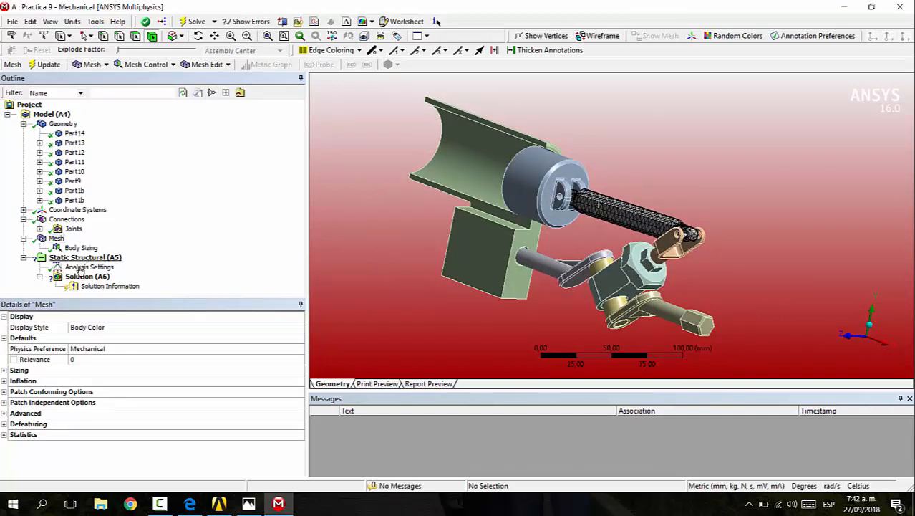
Step: Set the number of analysis steps to 4 and make step 2 the current step
click(100, 267)
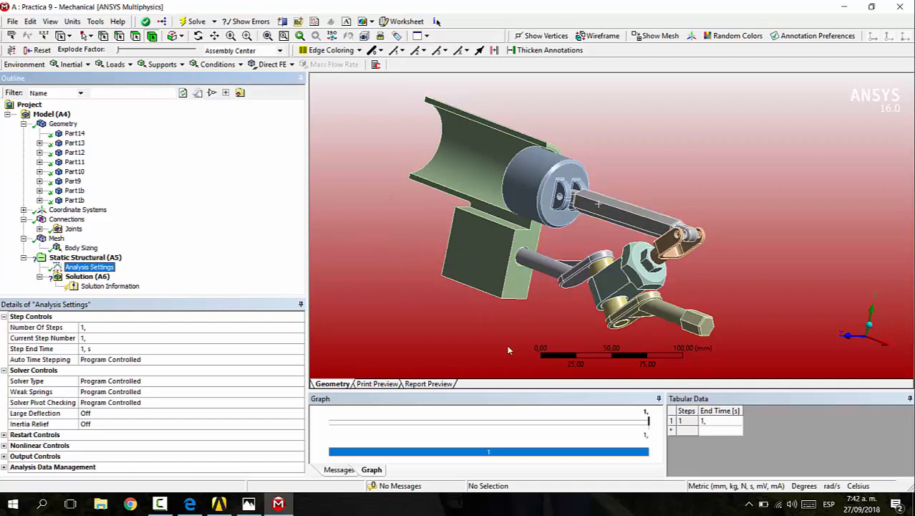
click(127, 328)
key(Return)
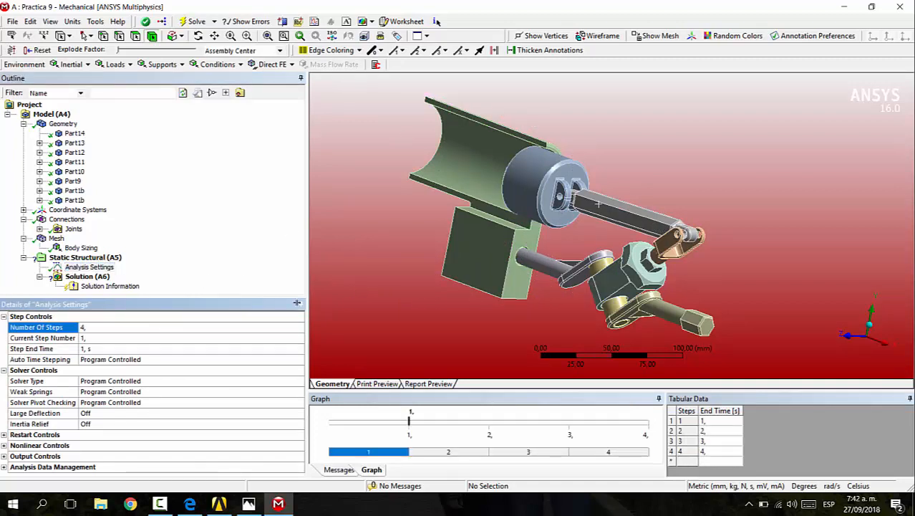
click(153, 337)
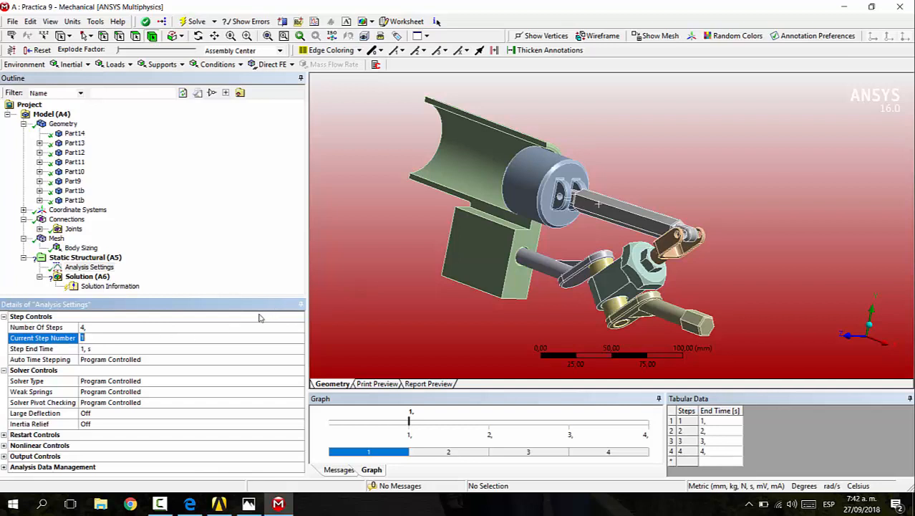
key(Return)
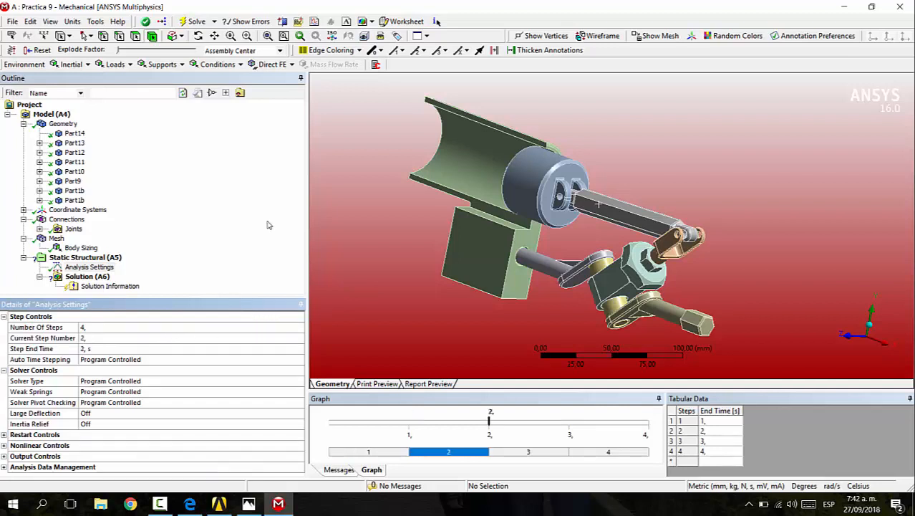
Step: Turn Large Deflection on in the solver controls of the analysis settings
click(86, 414)
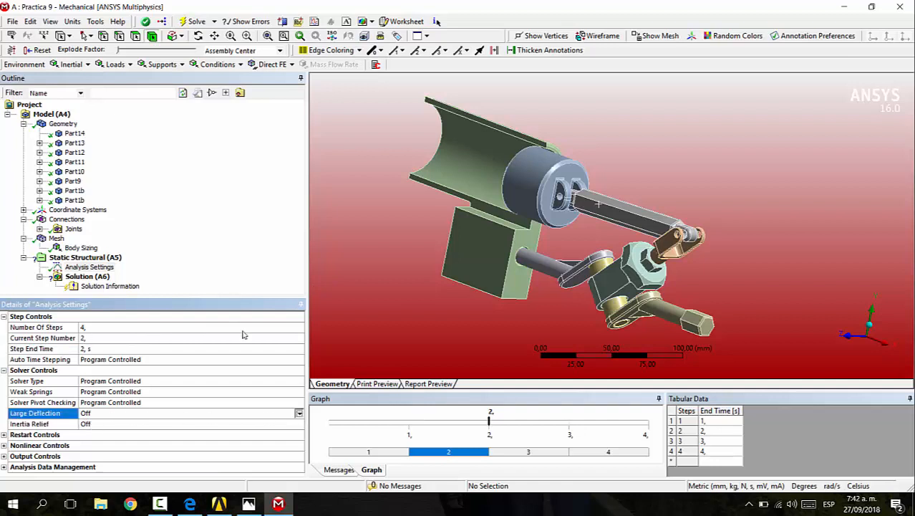
click(229, 413)
click(203, 431)
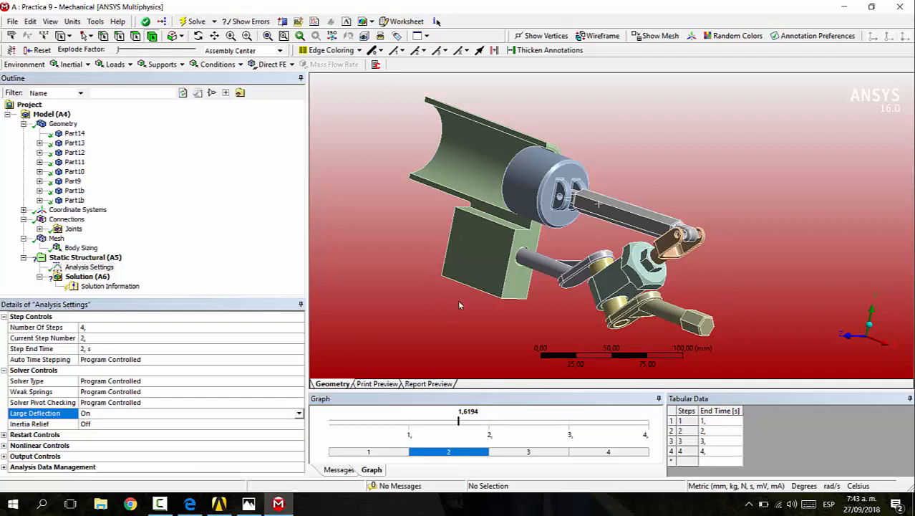
Step: Set the end times of analysis steps 1 to 4 to 0,5, 1, 1,5 and 2 s
click(717, 421)
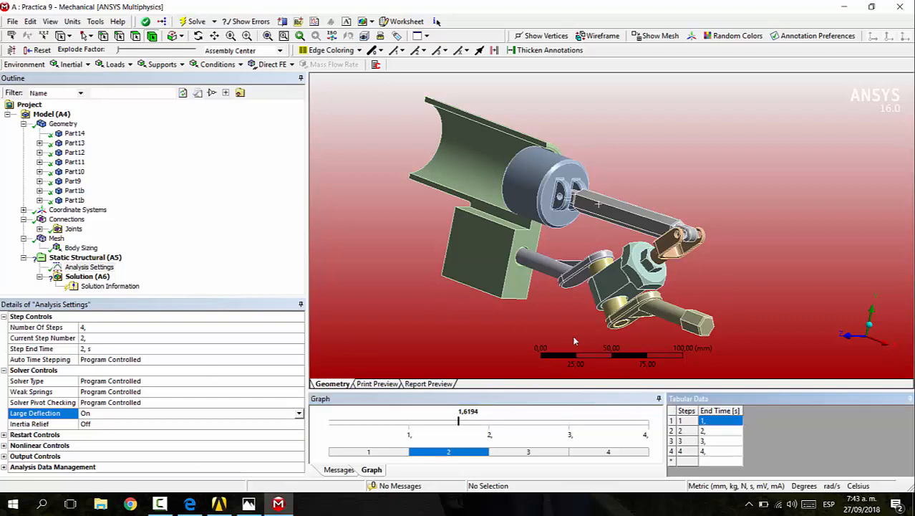
text(0)
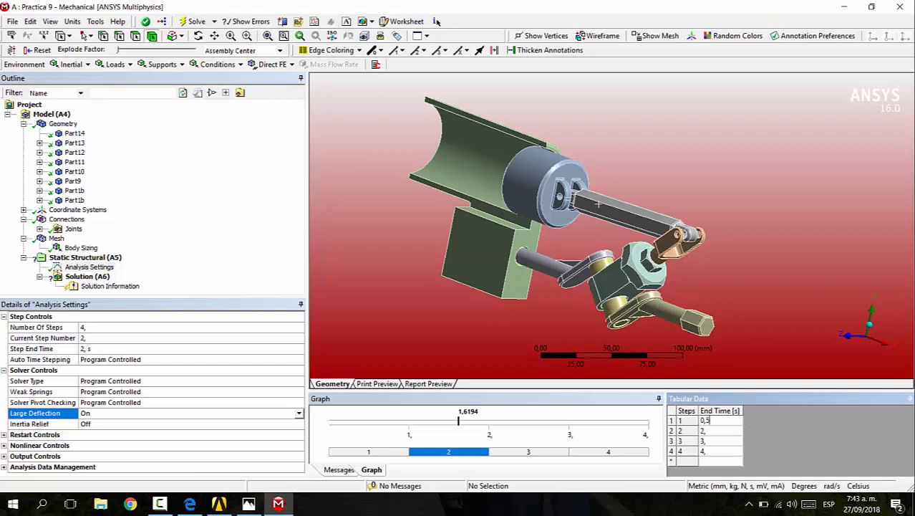
click(703, 430)
text(1)
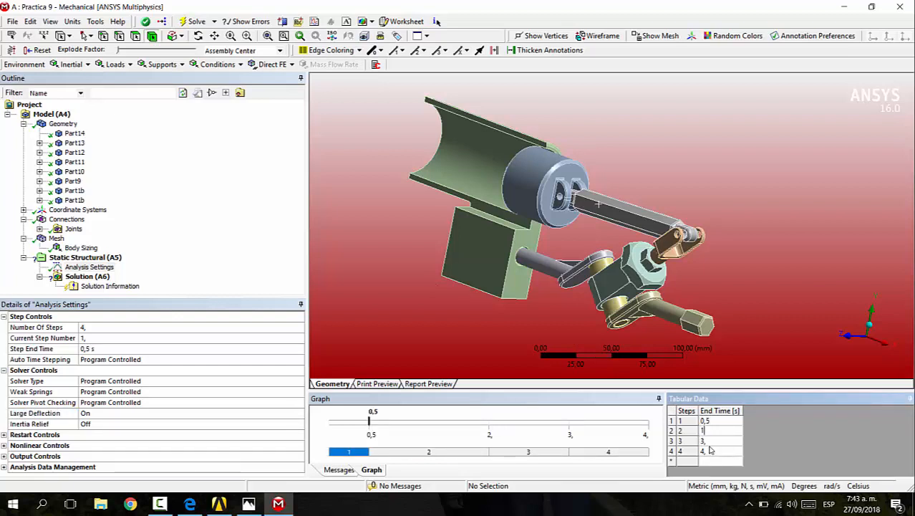
click(706, 442)
text(1,5)
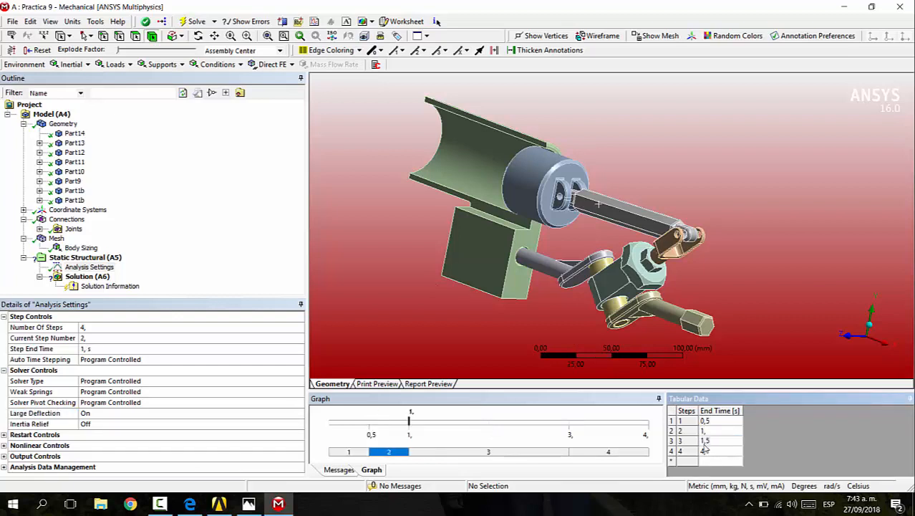
click(705, 449)
click(770, 442)
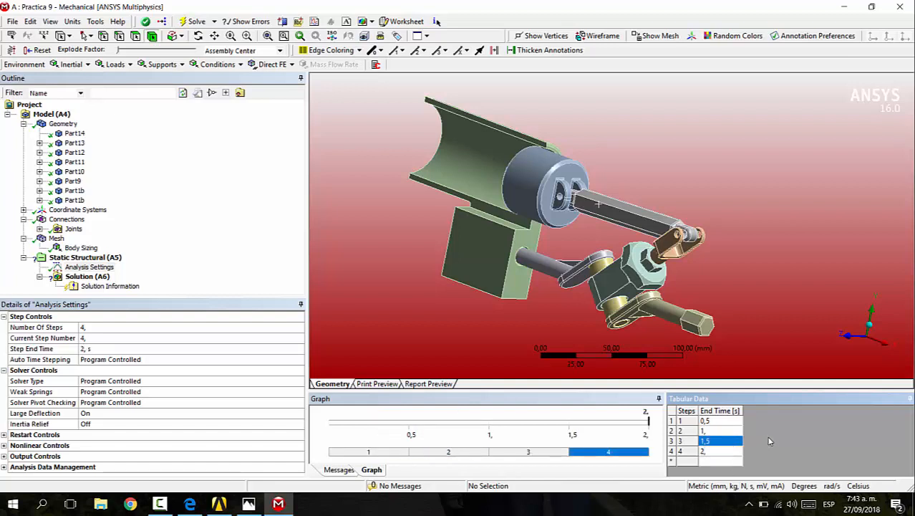
drag(456, 430, 428, 427)
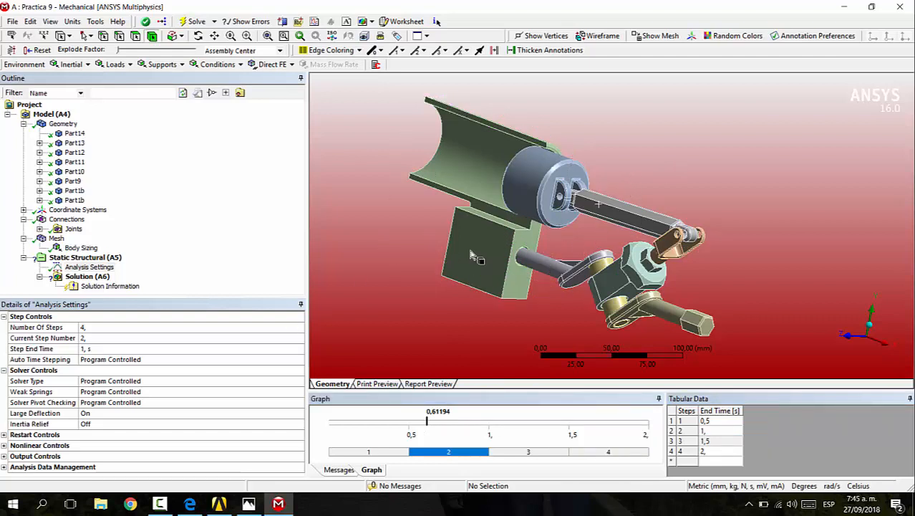
Step: Add a joint load to the static structural analysis and assign it to the joint Revolute - Ground To Part1b
click(85, 257)
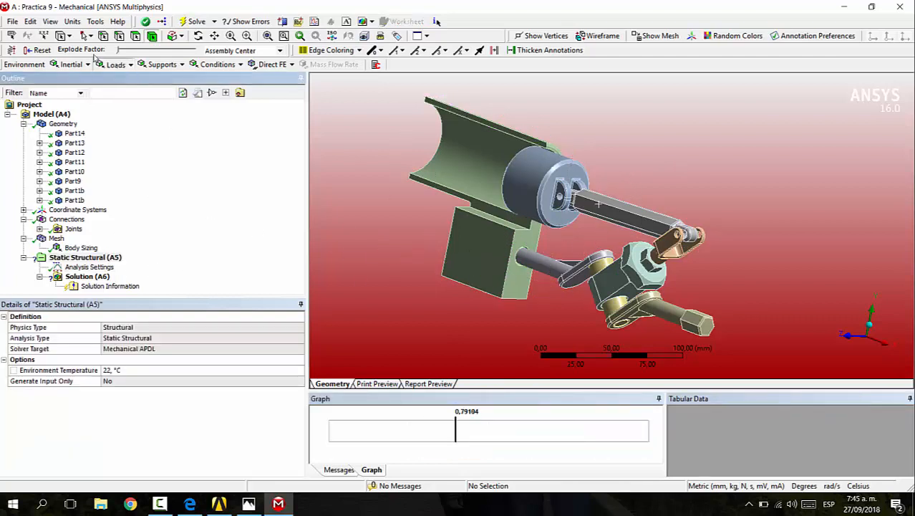
click(116, 65)
click(123, 223)
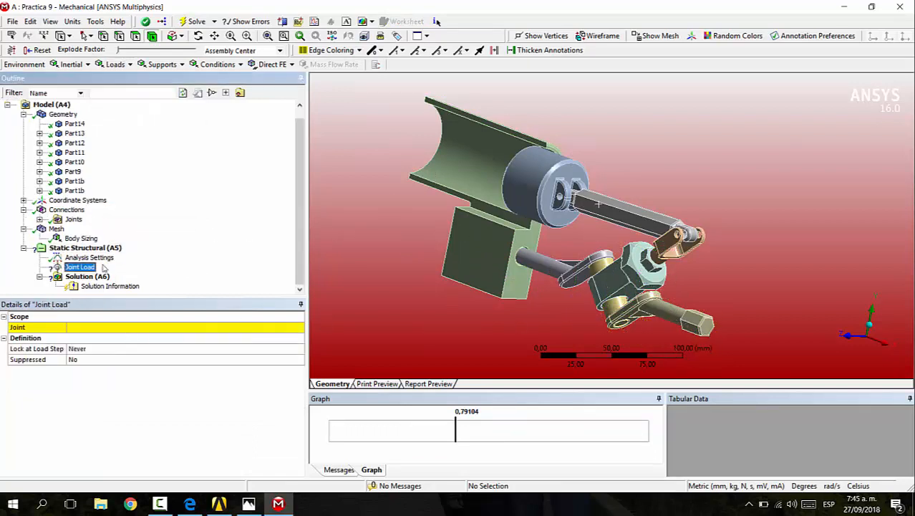
click(149, 327)
click(299, 326)
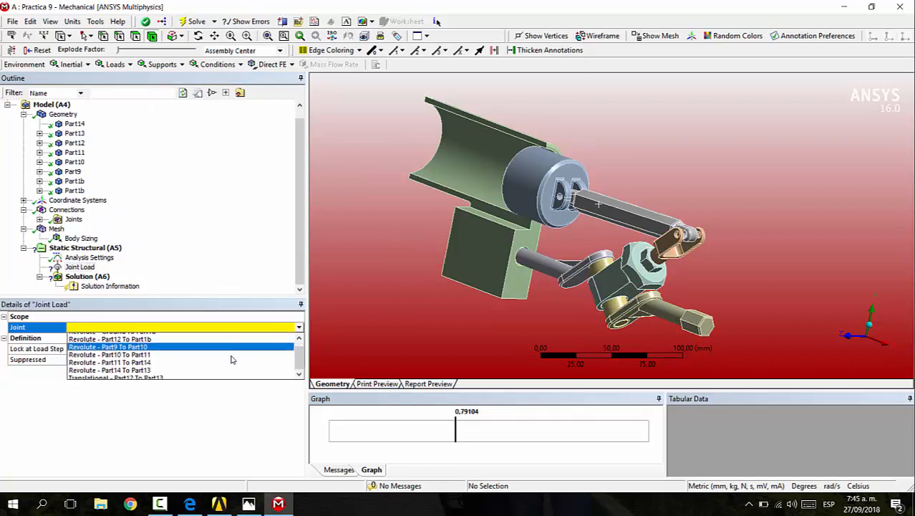
scroll(231, 359, down, 1)
scroll(229, 359, up, 1)
click(165, 274)
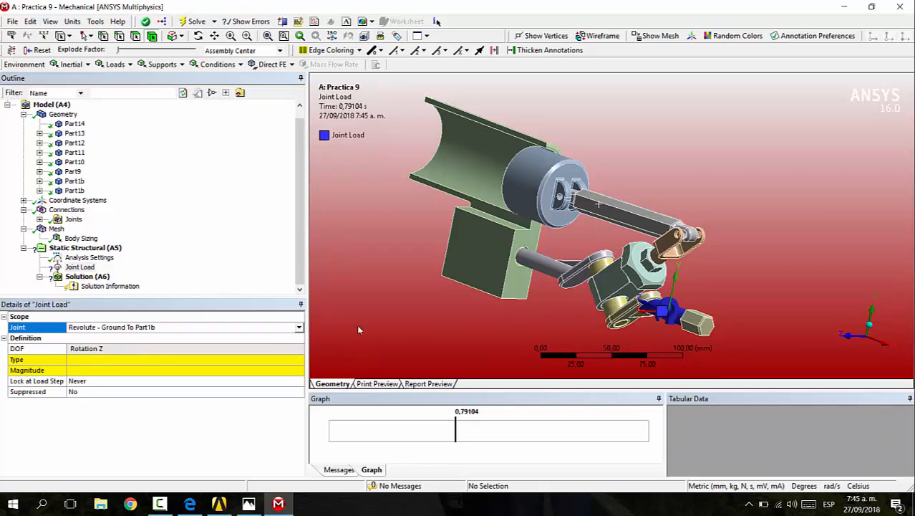
Step: Set the joint load's type to Rotational Velocity and define its magnitude as tabular data over time
click(183, 356)
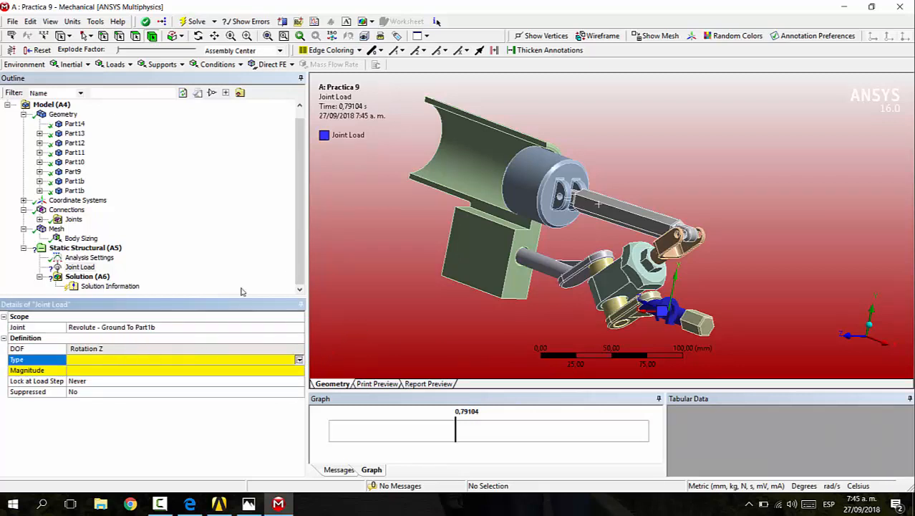
click(298, 359)
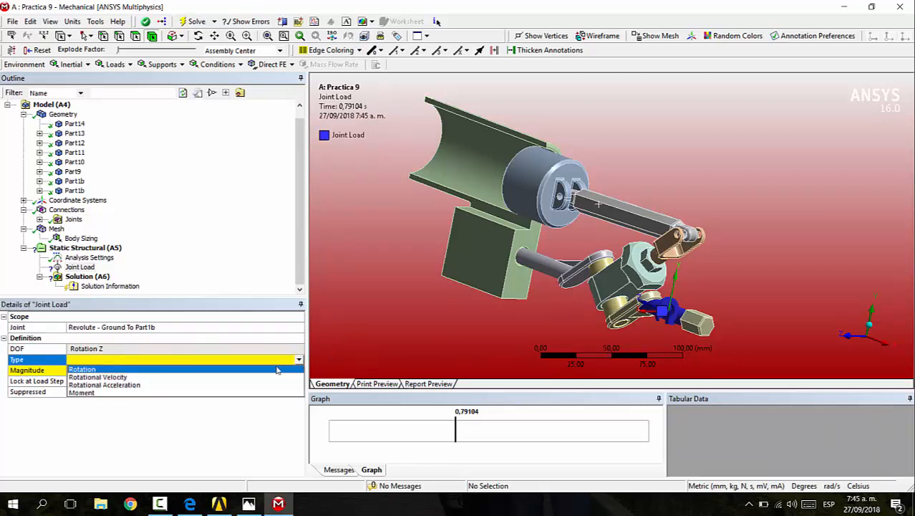
click(238, 378)
click(284, 371)
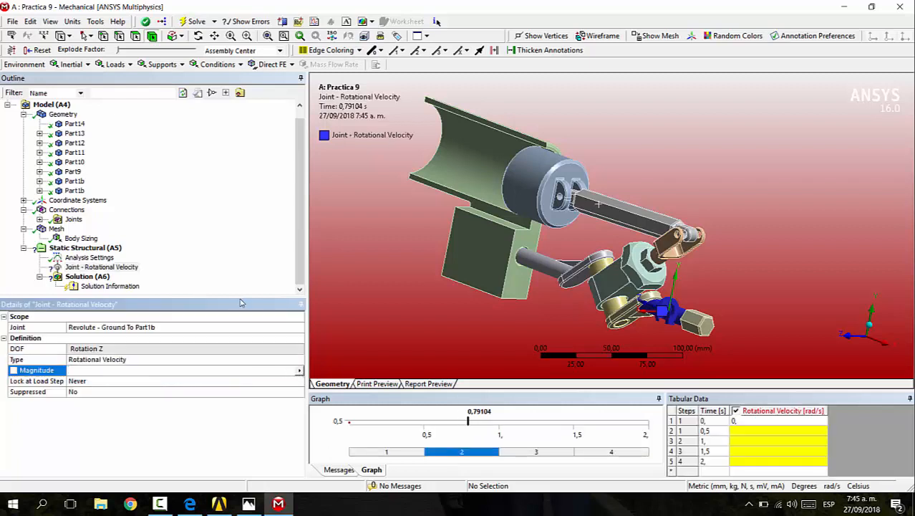
click(299, 371)
click(336, 420)
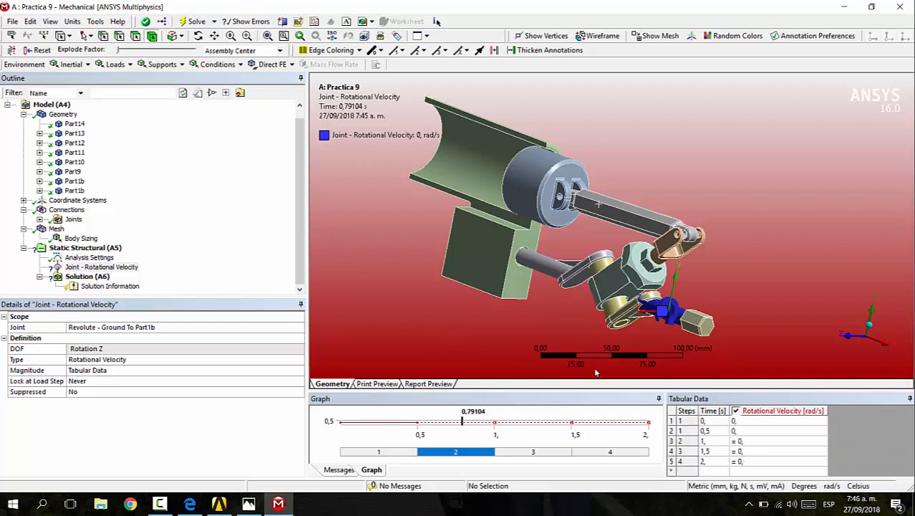
Step: Enter a rotational velocity of 360 rad/s at 2 s in the joint load's table
click(745, 462)
text(2)
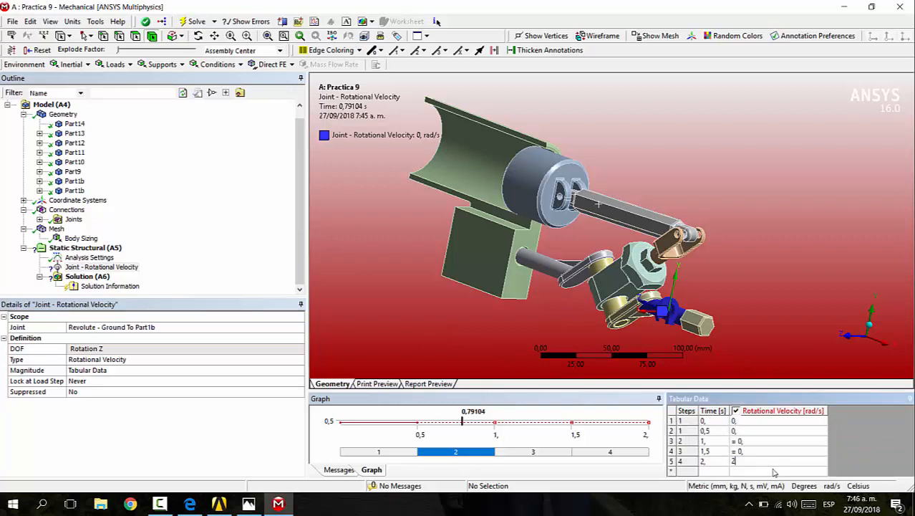
key(Return)
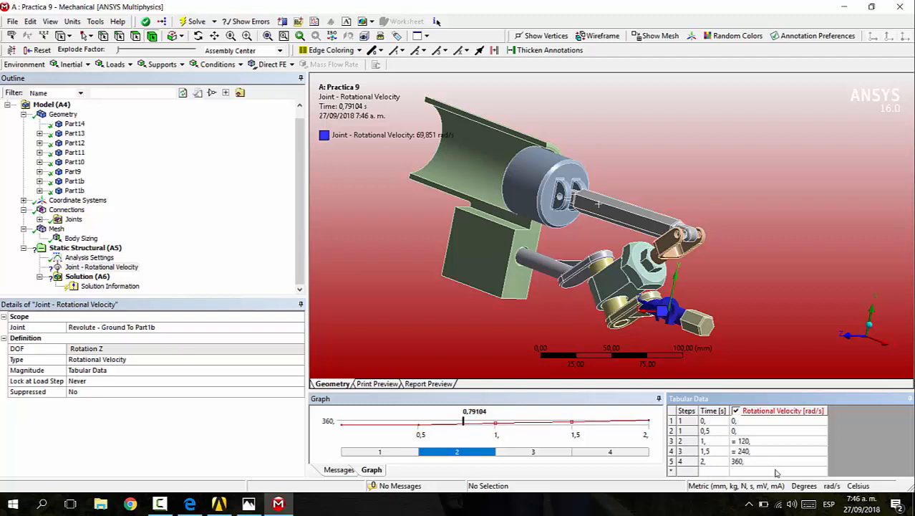
Step: Delete the fixed 0,5 s row entry from the rotational velocity table so its value is interpolated
click(673, 430)
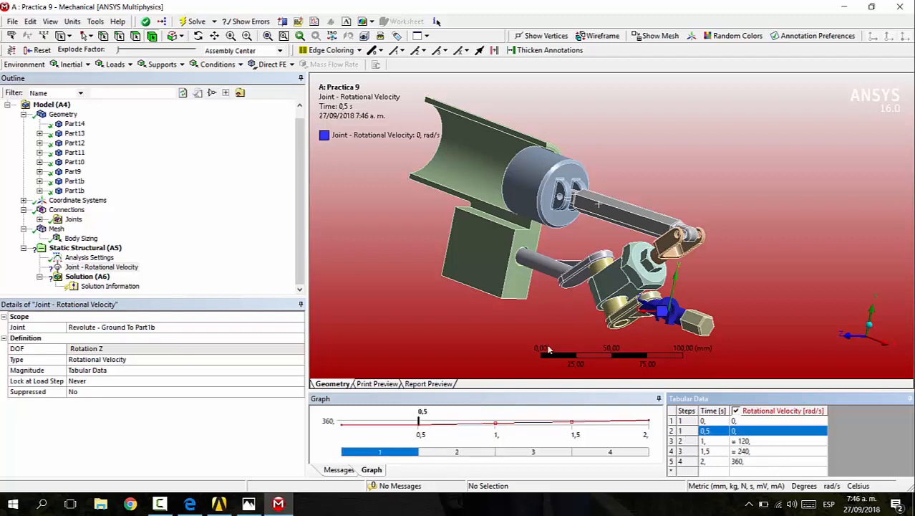
right_click(673, 432)
click(673, 432)
right_click(673, 430)
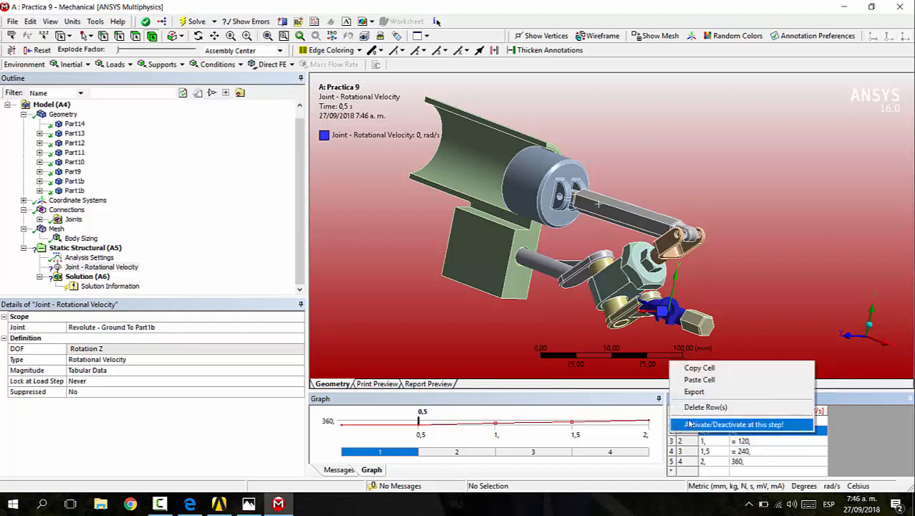
click(713, 407)
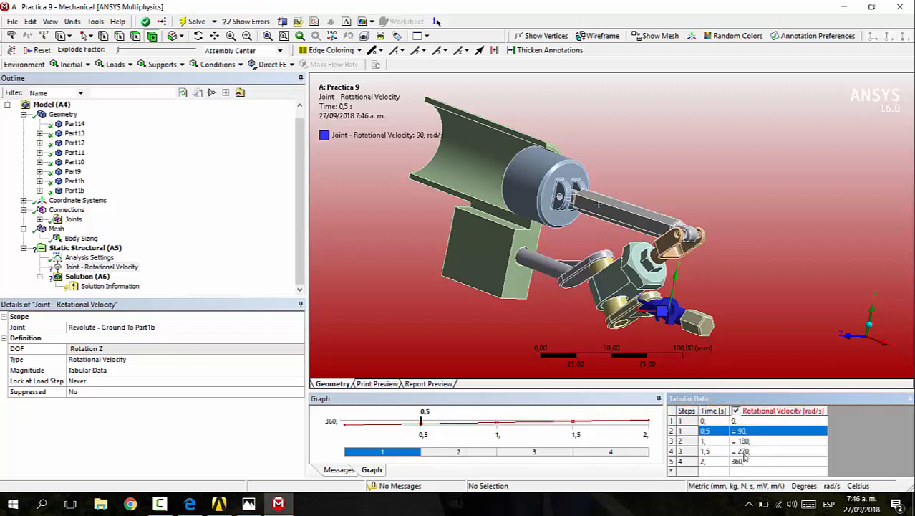
click(752, 313)
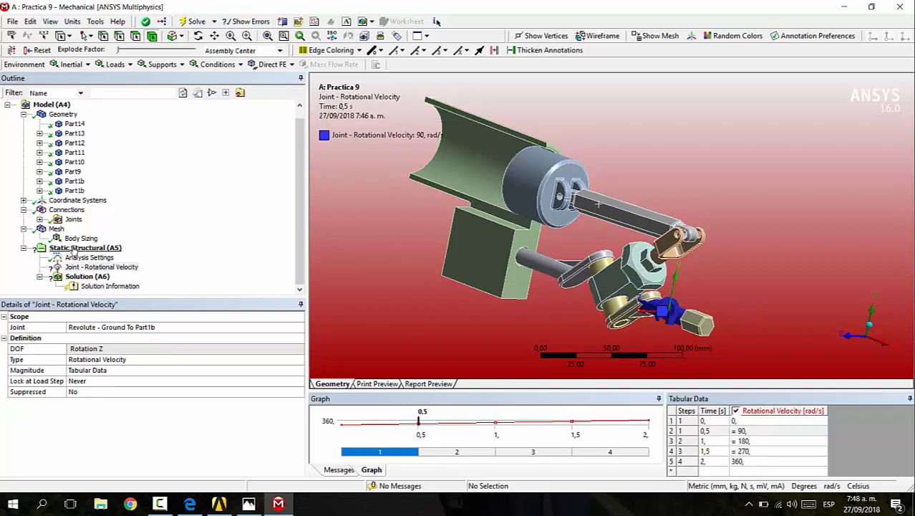
Step: Add a remote force to the analysis and scope it to the piston's circular end face inside the cylinder
click(75, 248)
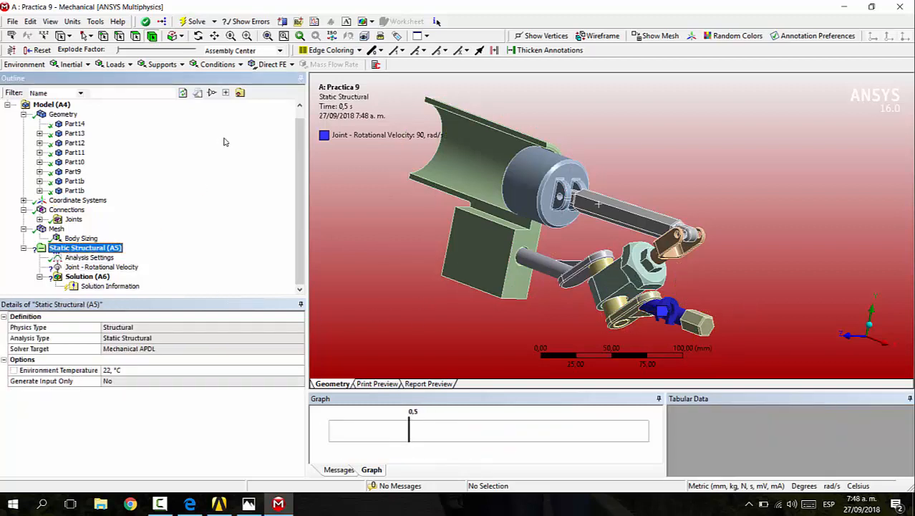
click(115, 64)
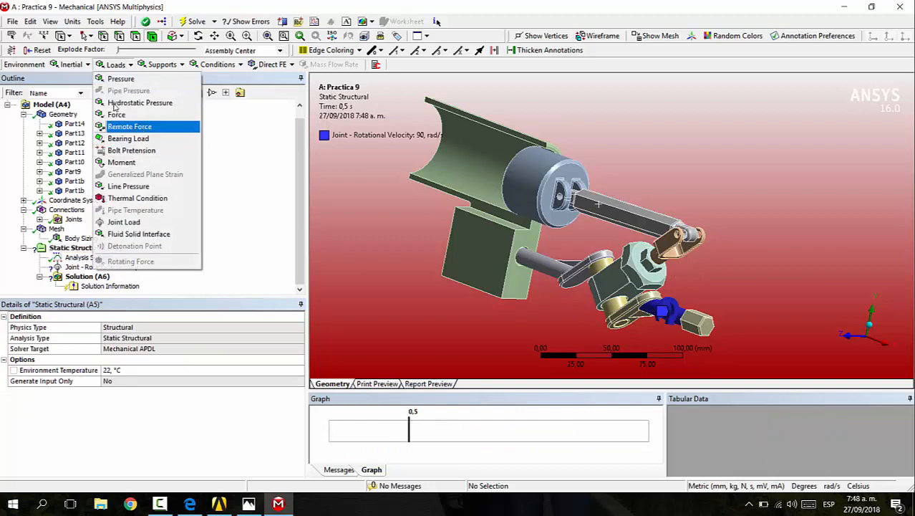
click(143, 126)
middle_drag(437, 138, 541, 184)
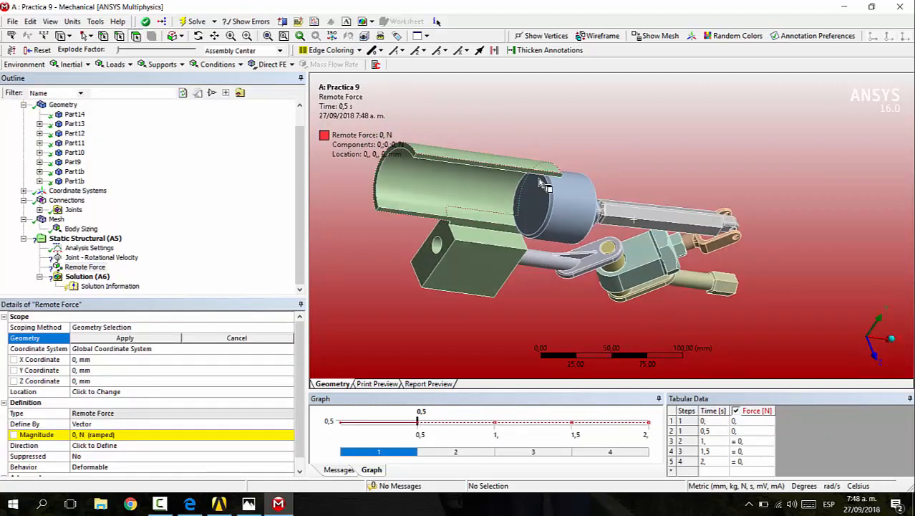
click(530, 204)
click(143, 339)
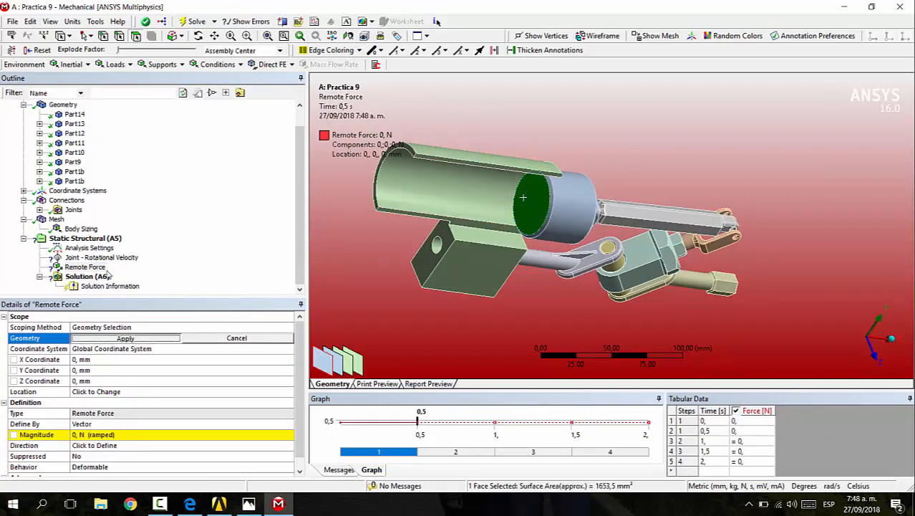
Step: Define the remote force by Components and set its X component to tabular data over time
scroll(162, 371, down, 1)
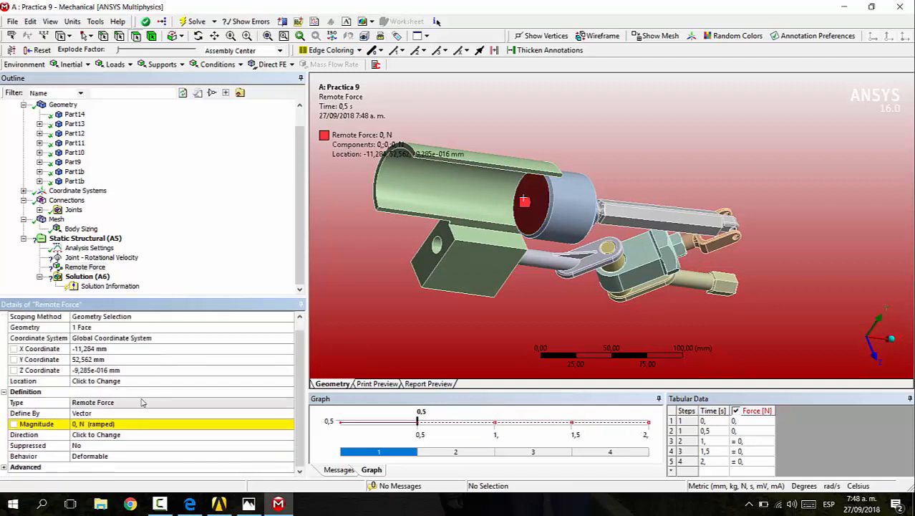
click(160, 412)
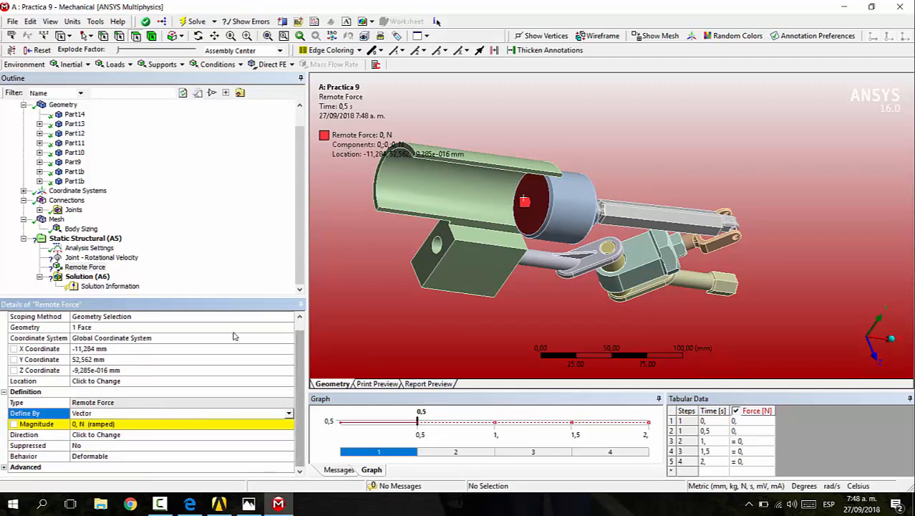
click(288, 413)
click(211, 424)
click(105, 435)
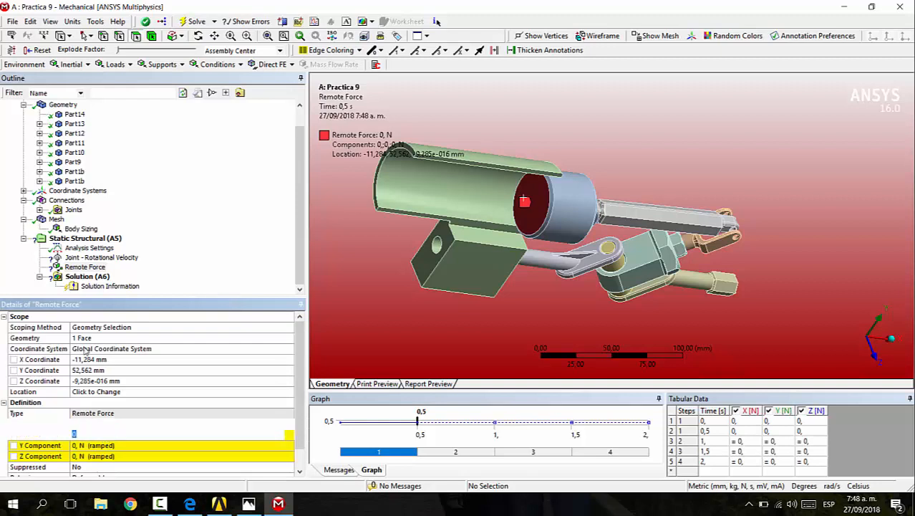
click(287, 435)
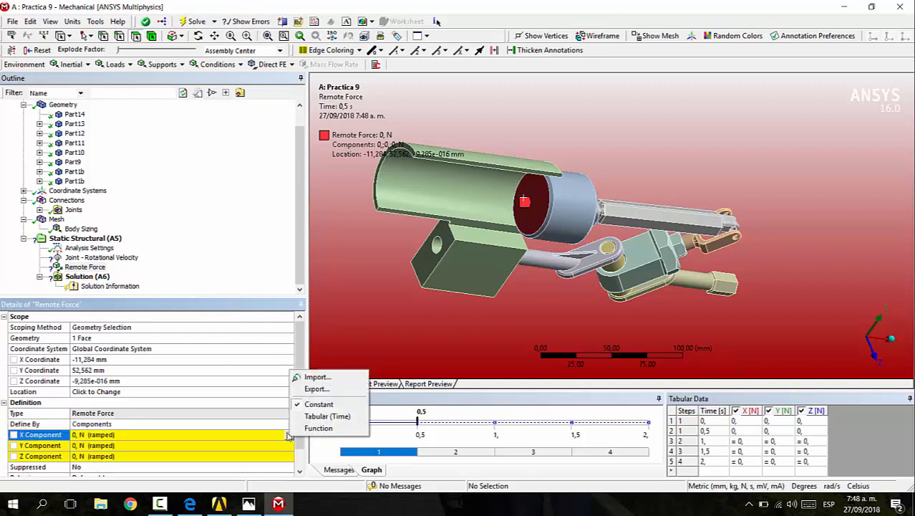
click(326, 416)
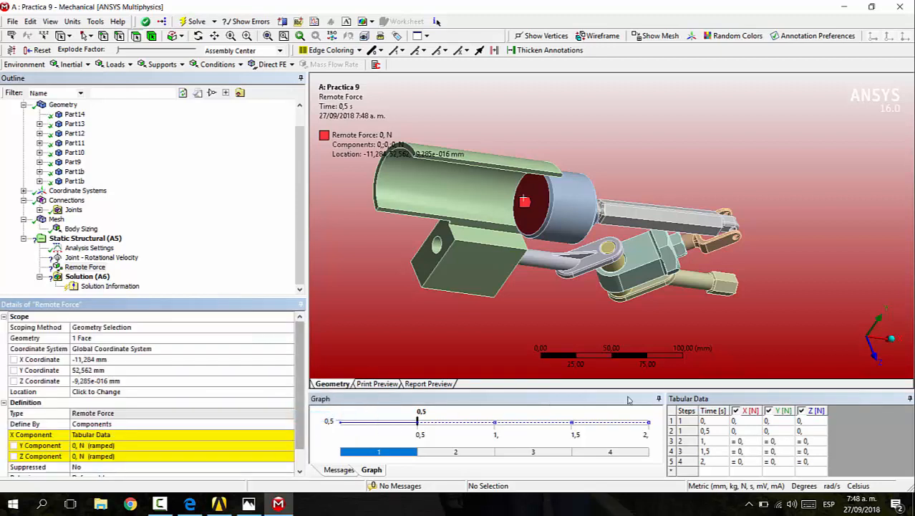
Step: Check the remote force values and step deactivation in the Practica #9 PDF, and return to ANSYS Mechanical
click(742, 423)
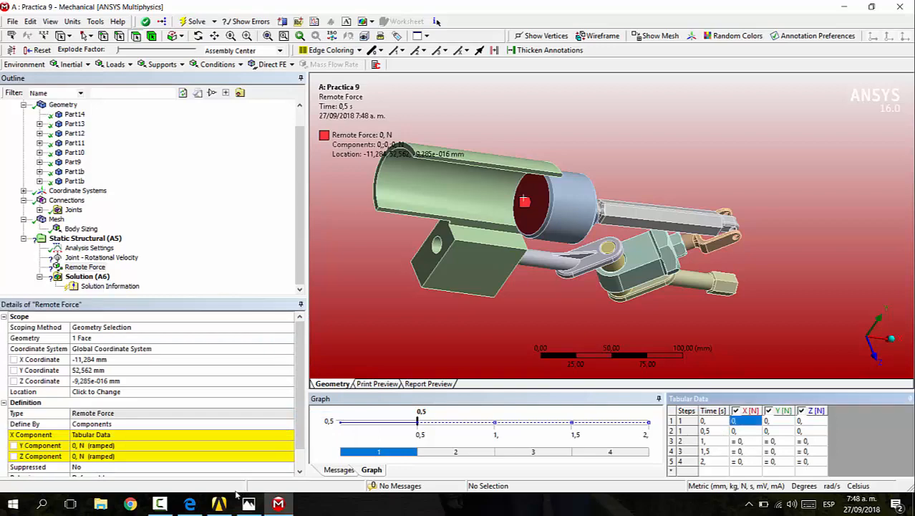
click(190, 503)
scroll(416, 322, up, 3)
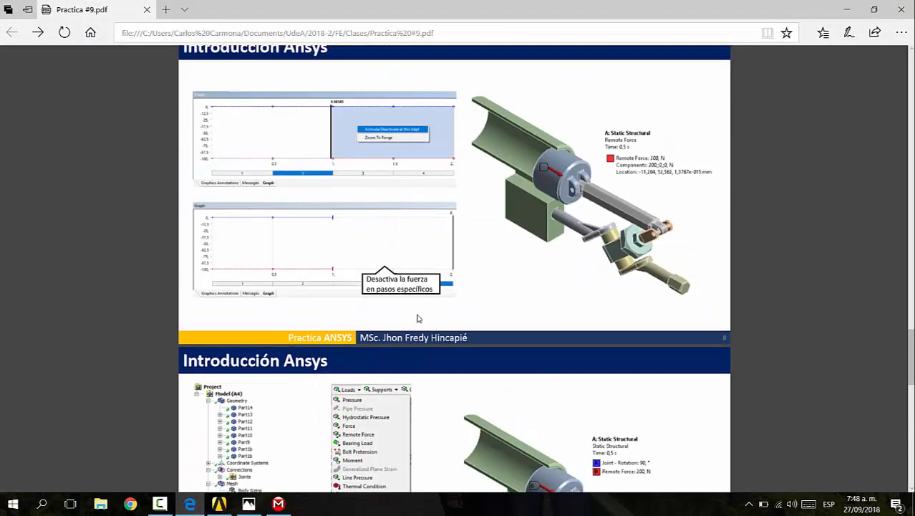
scroll(419, 318, up, 2)
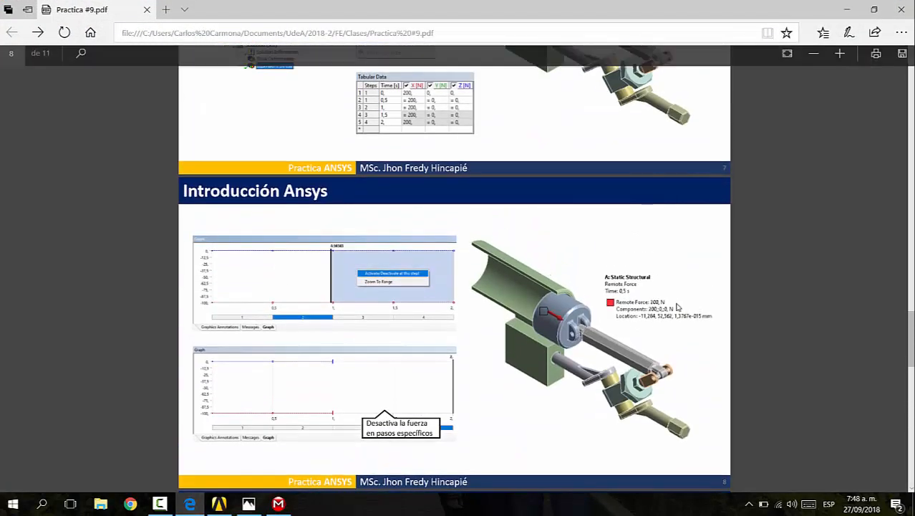
key(super+Tab)
key(super+Tab)
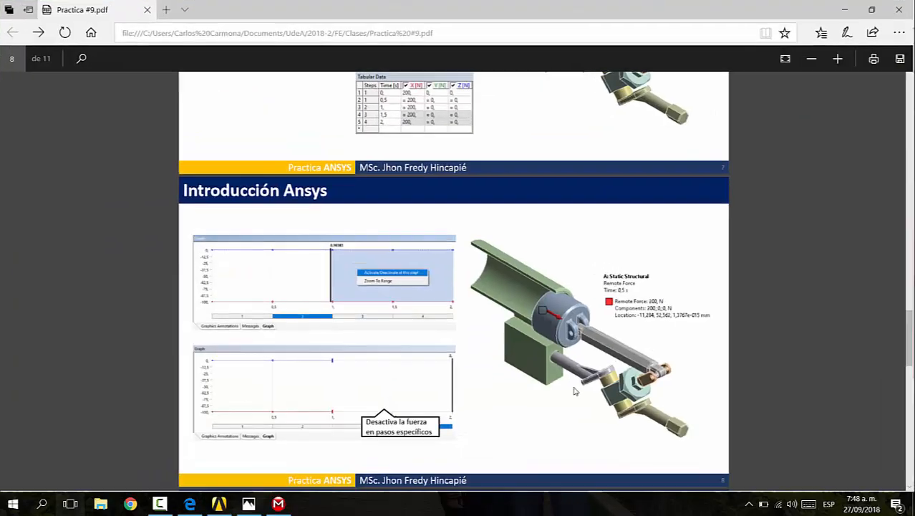
key(alt+Tab)
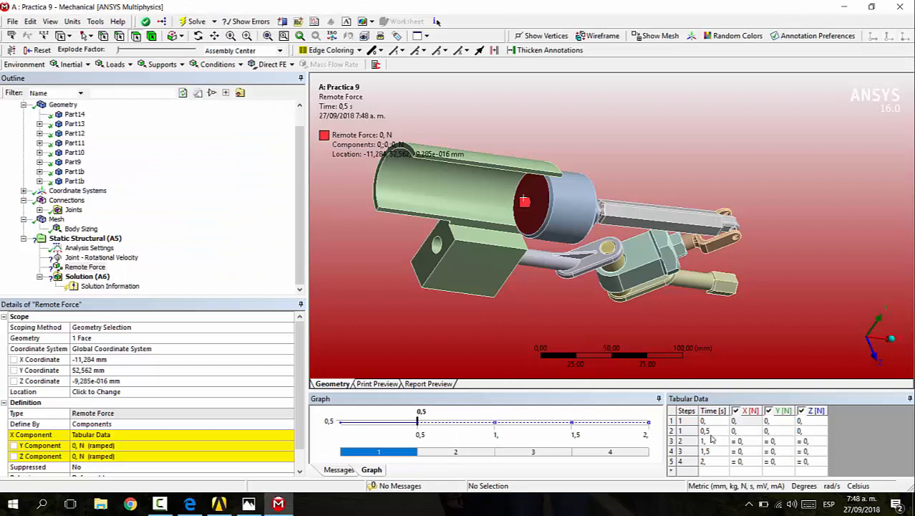
Step: Enter an X component of 200 N at 0 s and at 2 s in the remote force table
double_click(738, 423)
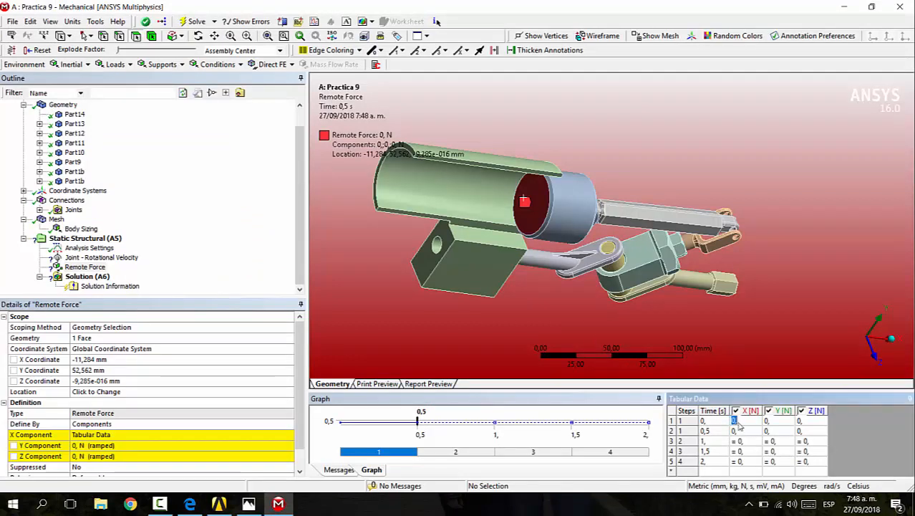
text(200)
click(745, 462)
text(200)
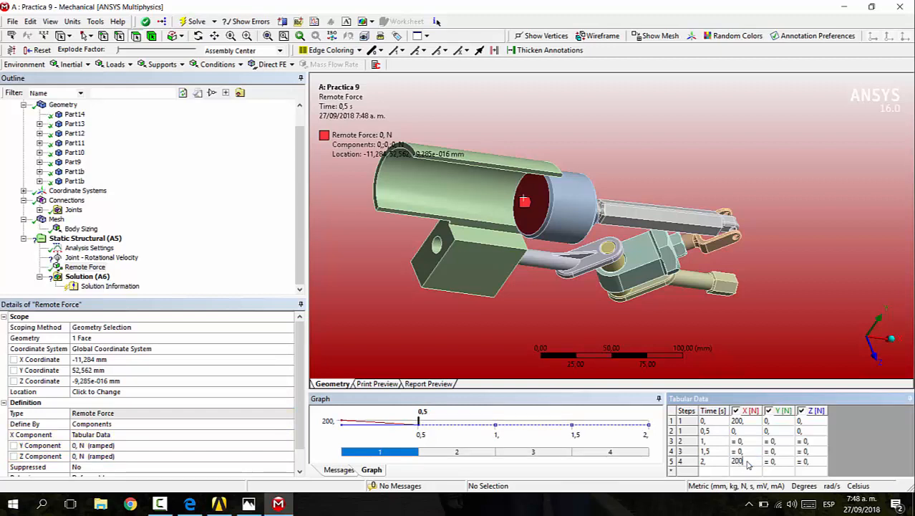
click(748, 452)
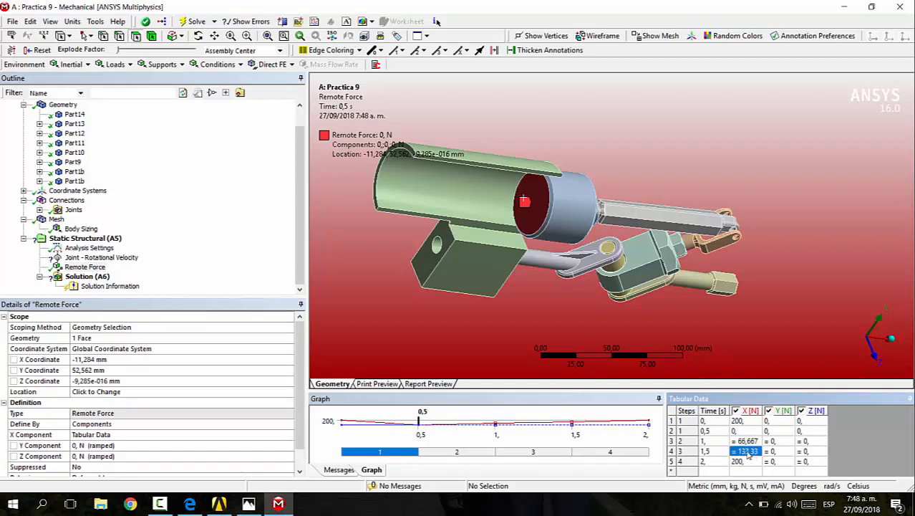
Step: Delete the fixed 0,5 s row entry from the remote force table so its X value is interpolated
right_click(669, 431)
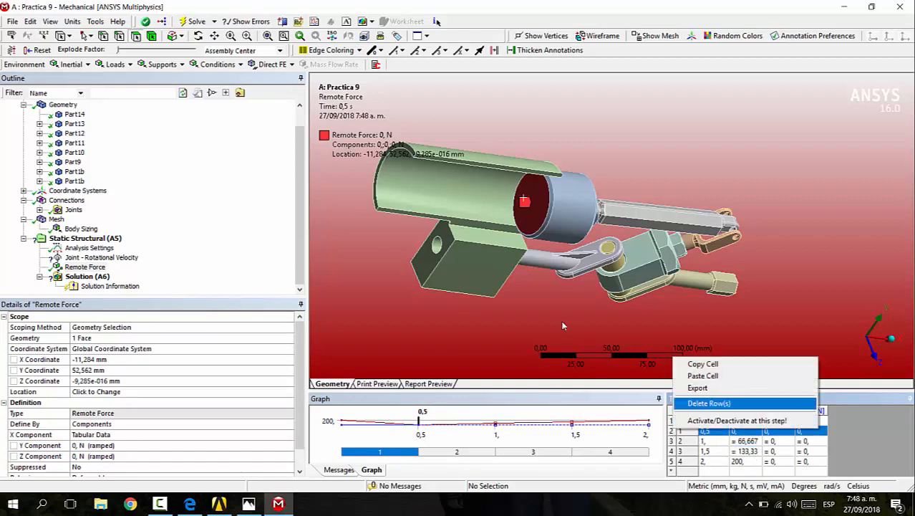
click(709, 403)
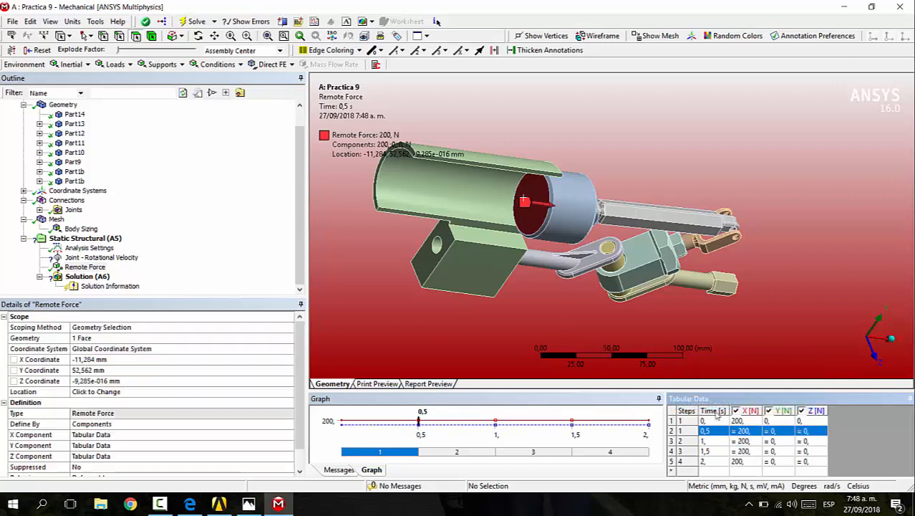
click(780, 331)
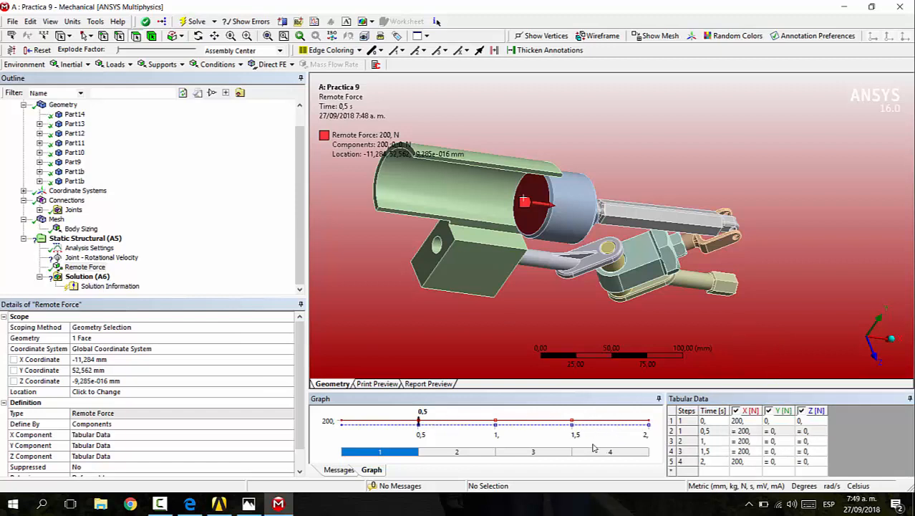
Step: Enlarge the load graph and deactivate the remote force in load step 4, between 1,5 s and 2 s
drag(588, 391, 596, 346)
click(601, 401)
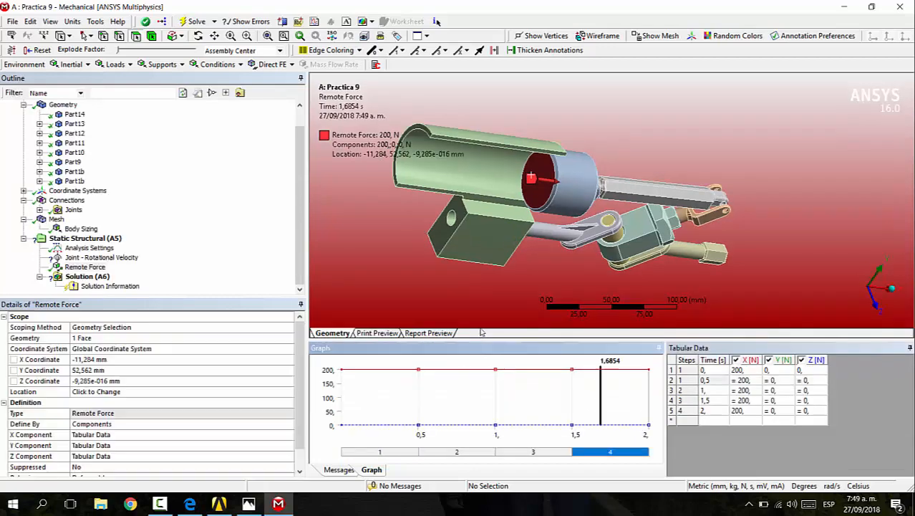
drag(601, 403, 547, 402)
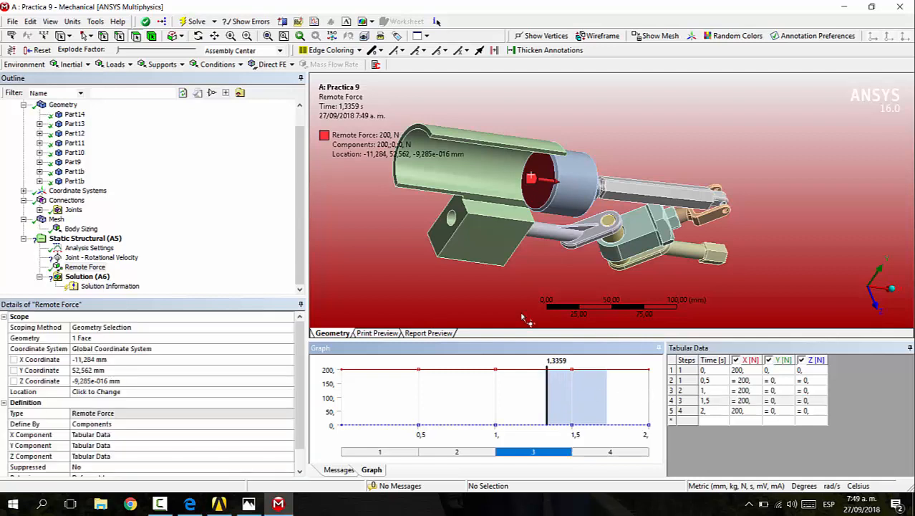
click(661, 395)
drag(649, 398, 552, 399)
right_click(611, 392)
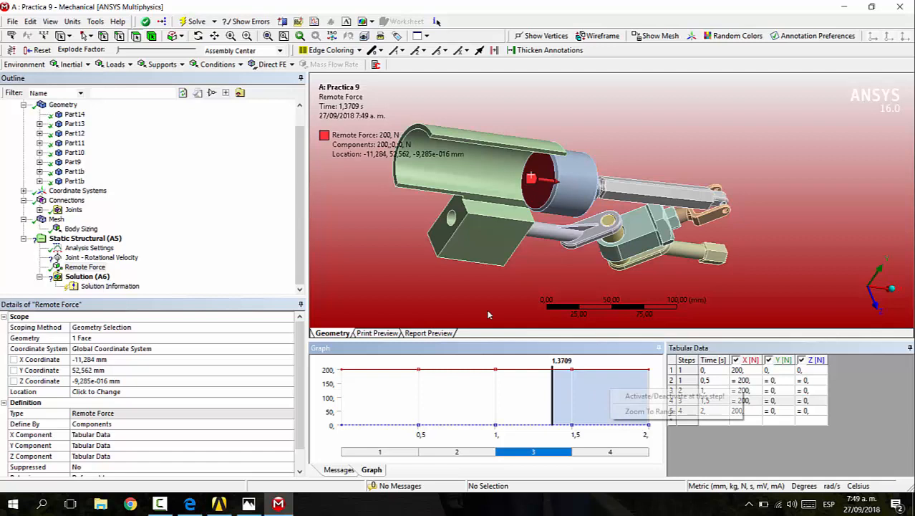
click(637, 397)
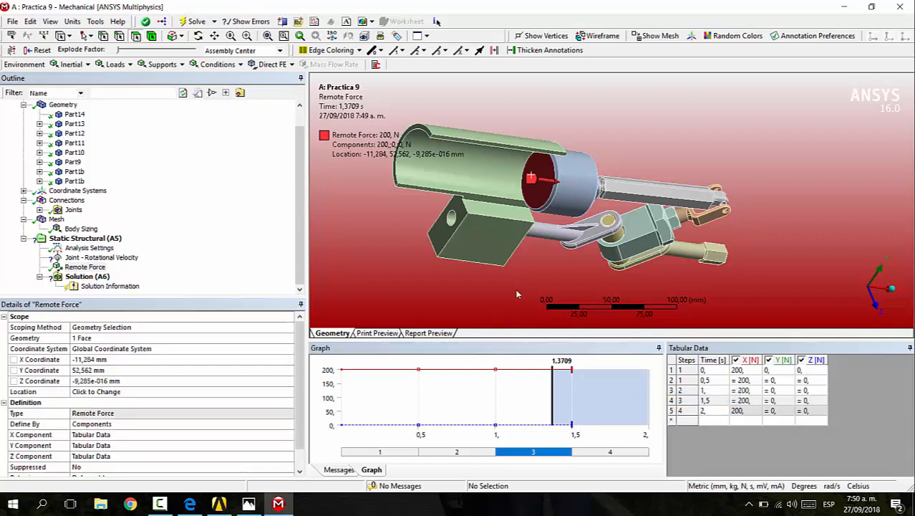
Step: Add a Total Deformation result for all bodies to the solution
middle_drag(502, 319, 393, 276)
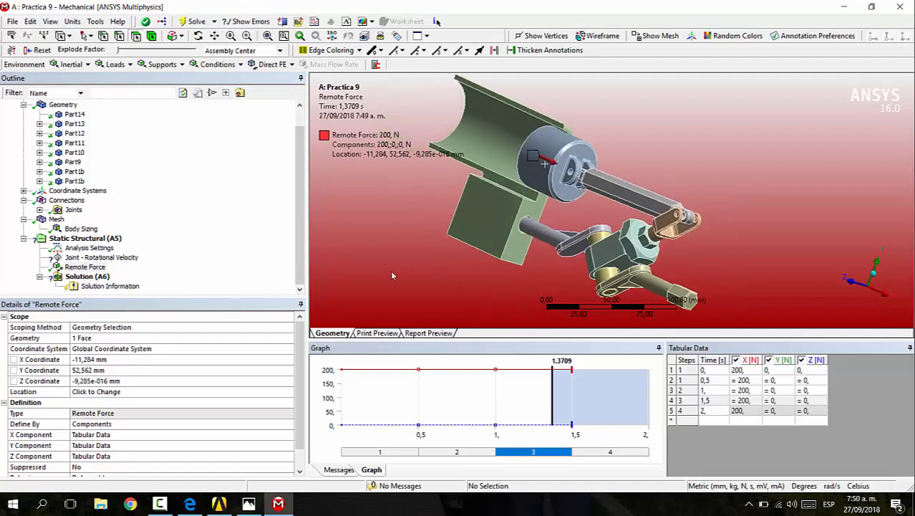
click(87, 275)
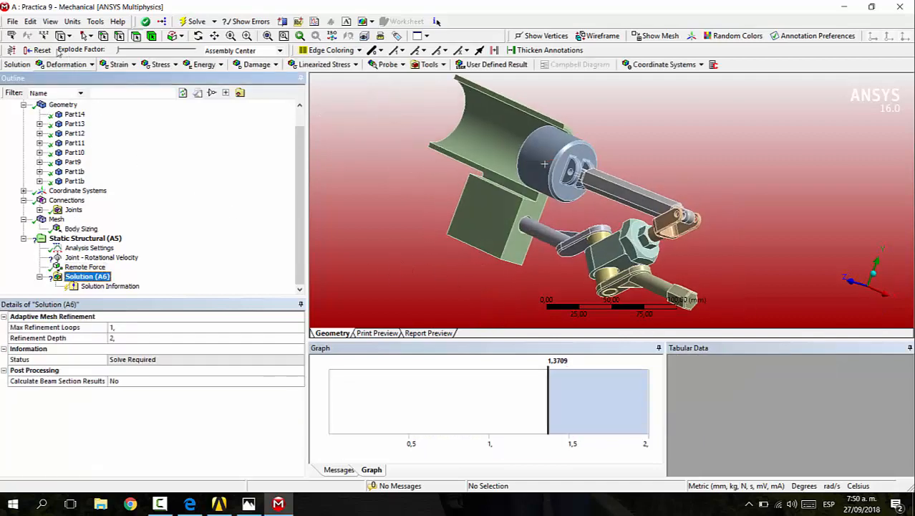
click(72, 65)
click(85, 79)
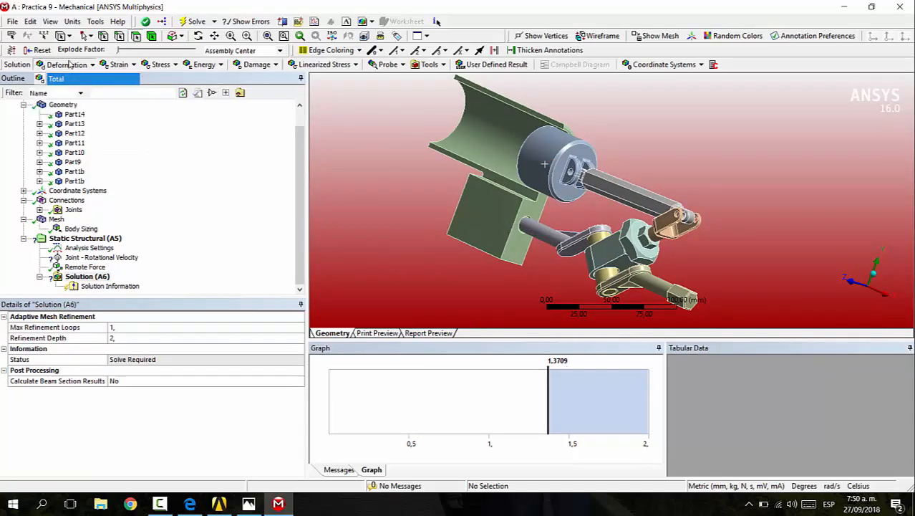
click(368, 226)
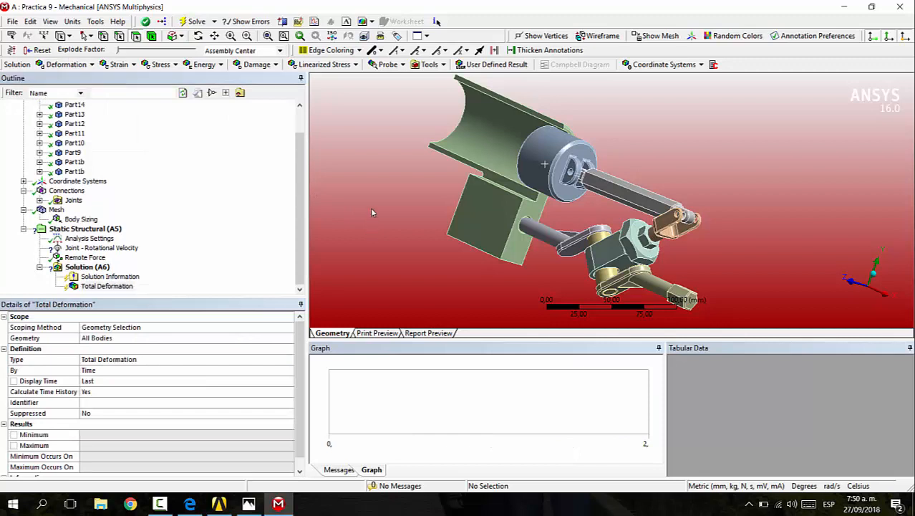
Step: Solve the static structural analysis and animate the total deformation result
click(193, 22)
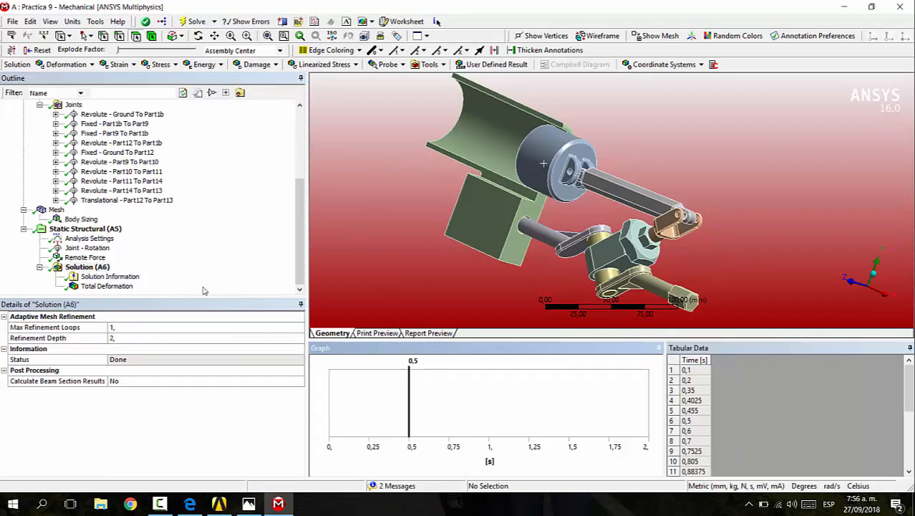
click(123, 285)
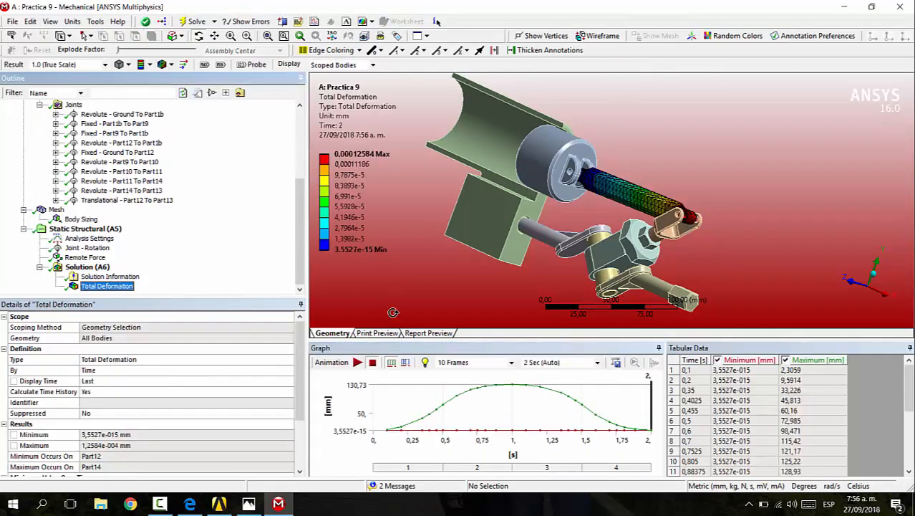
click(357, 362)
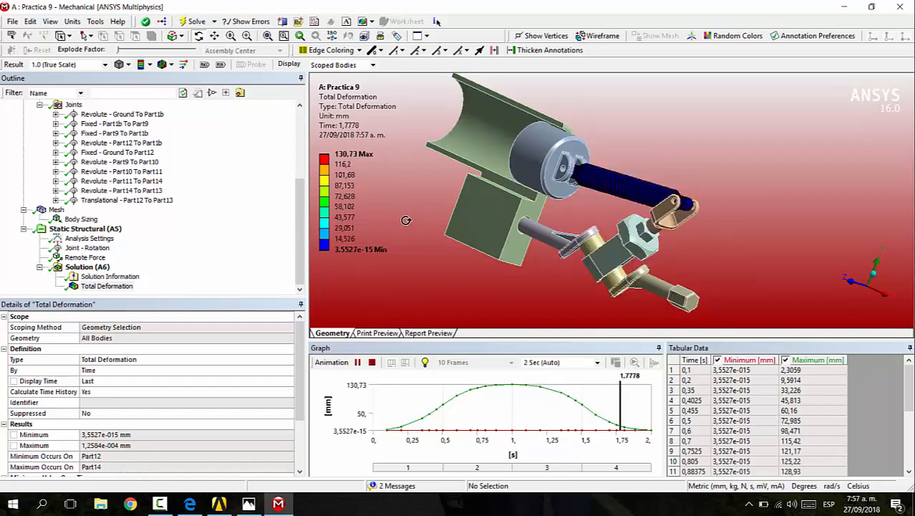
Step: Add an equivalent (von-Mises) elastic strain result to the solution, evaluate it and animate it
click(87, 266)
click(119, 64)
click(146, 78)
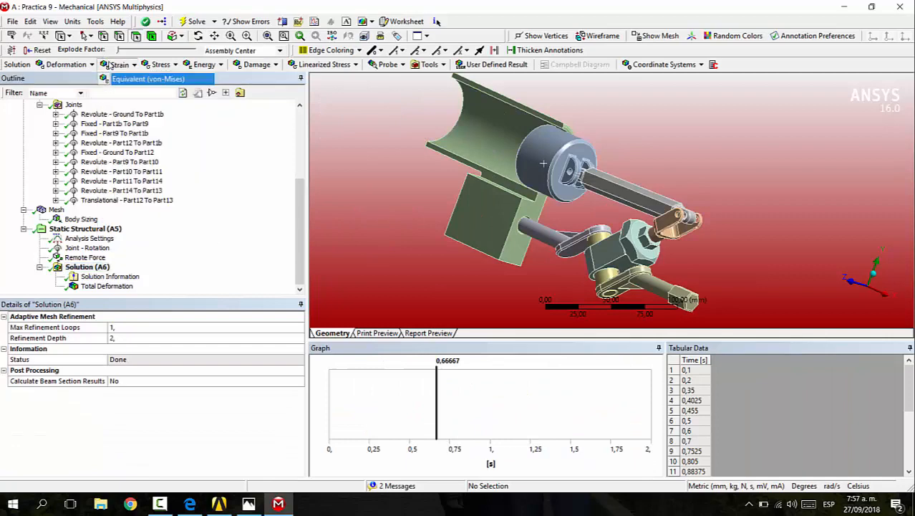
click(192, 20)
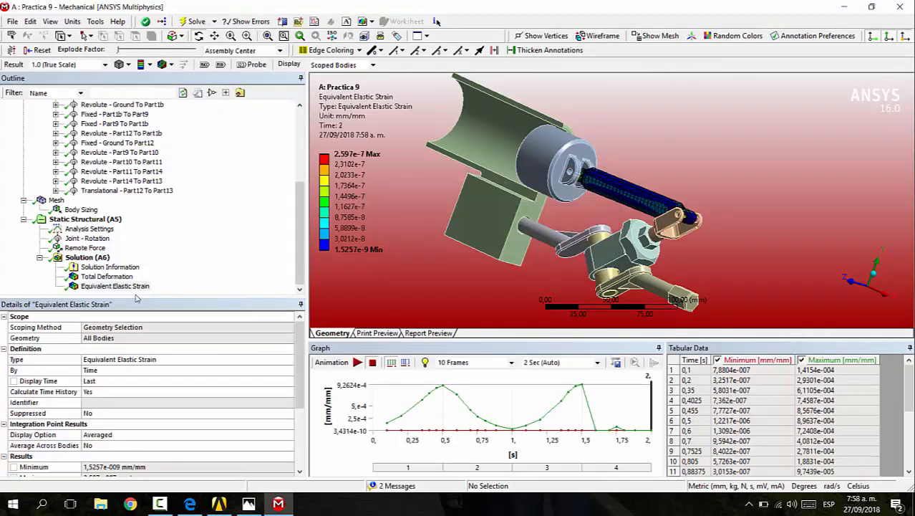
click(357, 361)
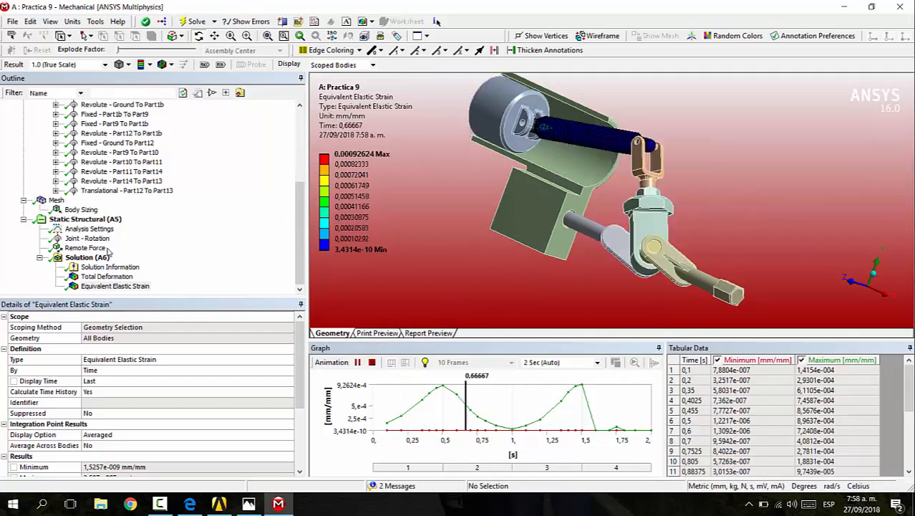
Step: Add a second Total Deformation result scoped only to the flexible link body connected to the piston
click(88, 256)
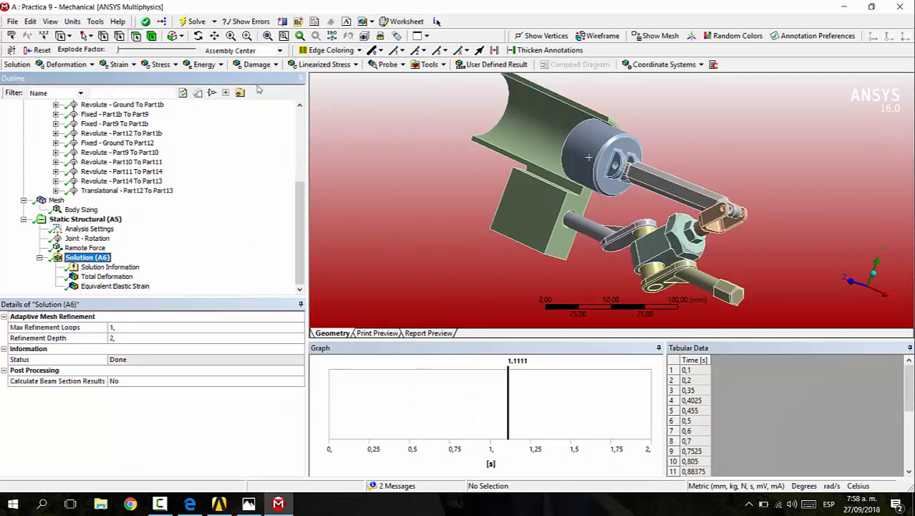
click(677, 185)
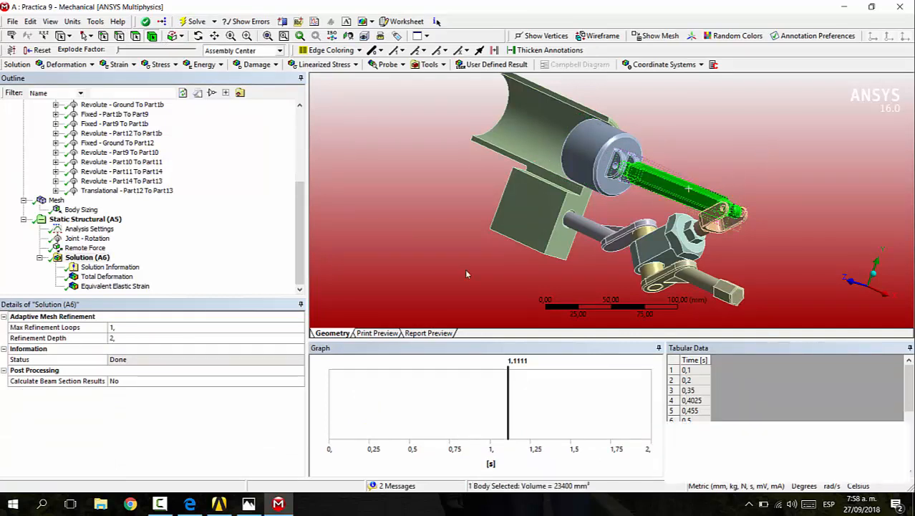
ctrl+click(687, 190)
click(658, 185)
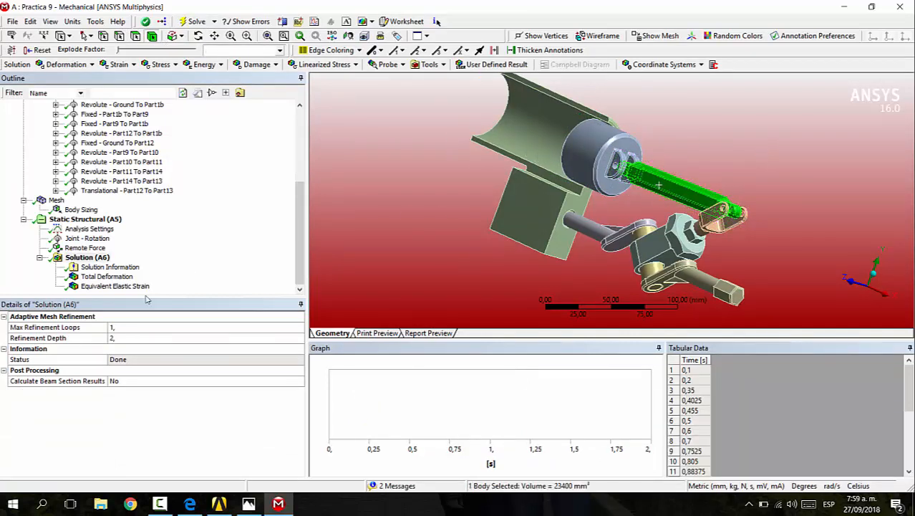
click(63, 65)
click(61, 79)
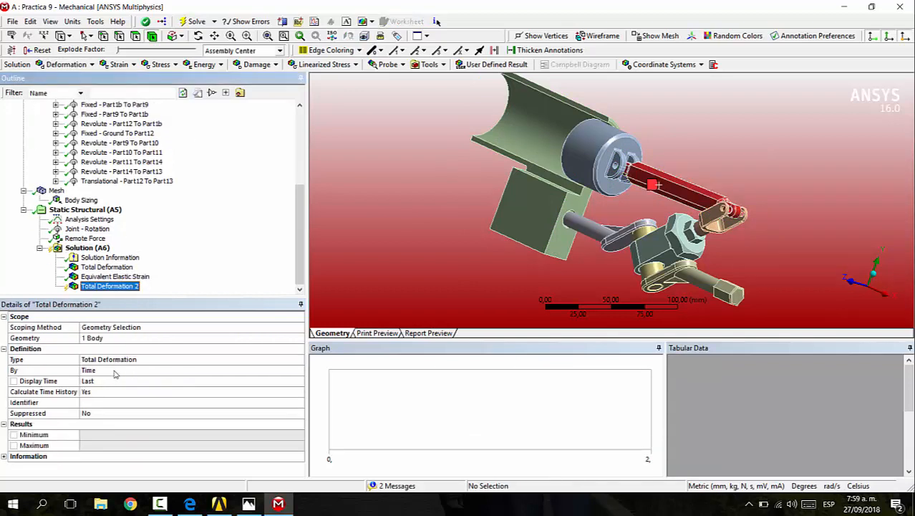
Step: Review the By, Display Time and Type settings of the link's total deformation result
click(185, 371)
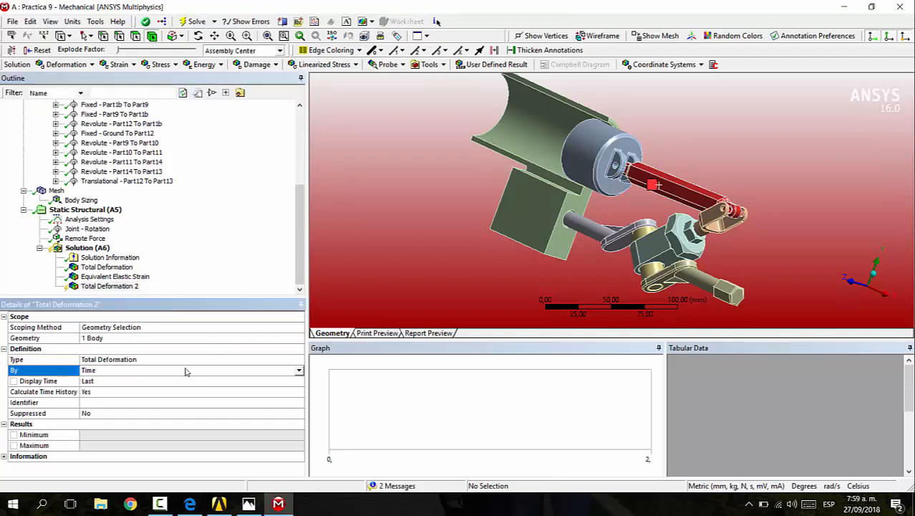
click(298, 371)
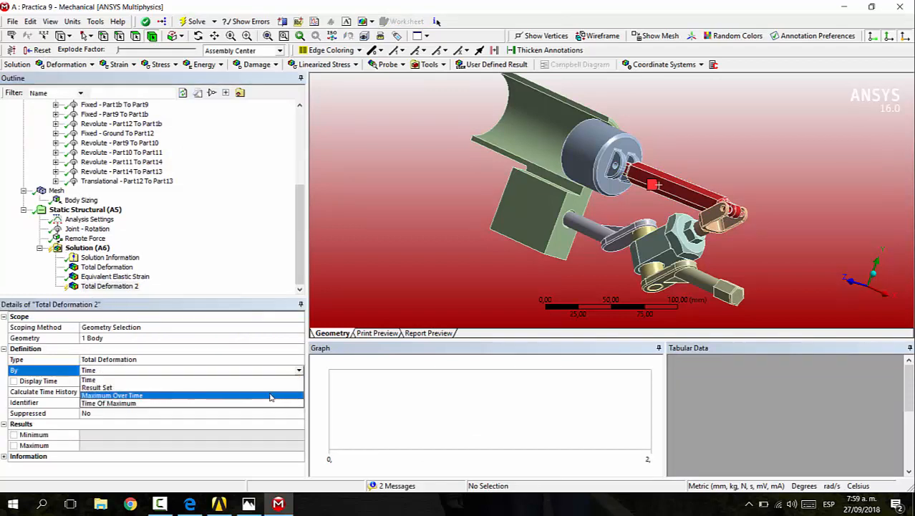
click(197, 381)
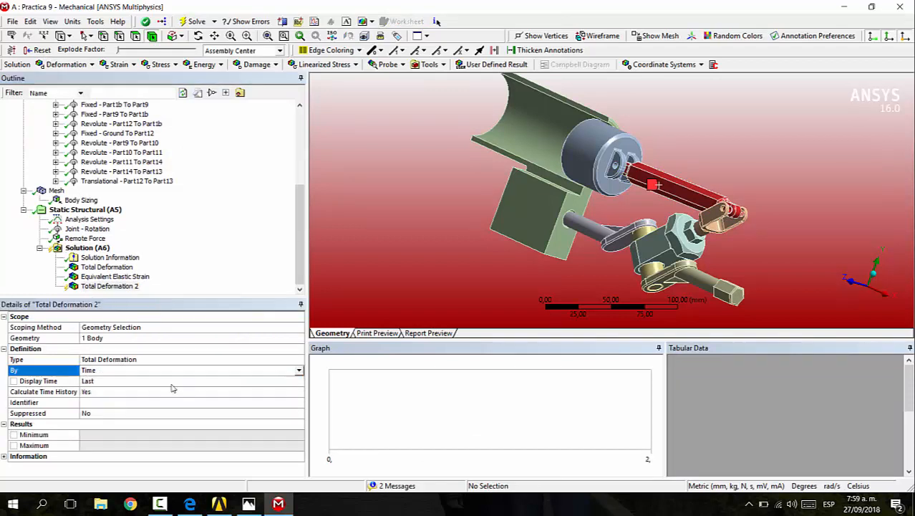
click(139, 383)
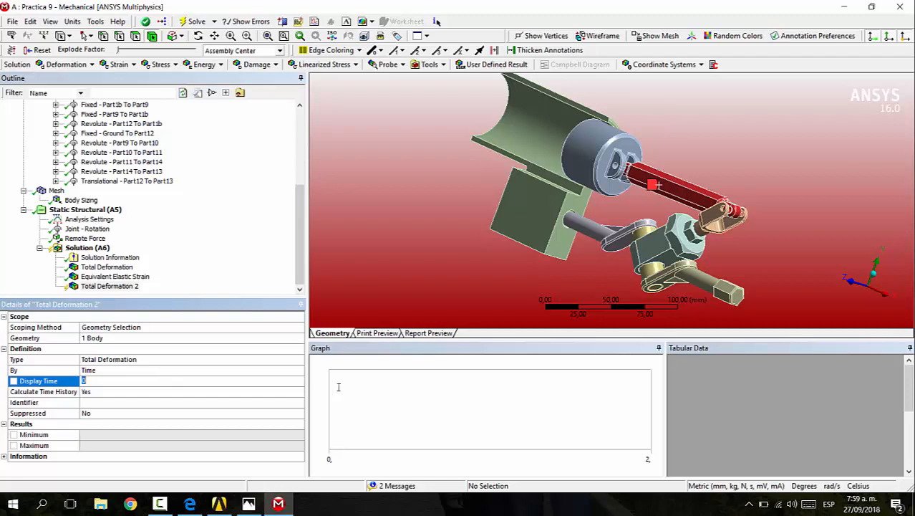
click(191, 363)
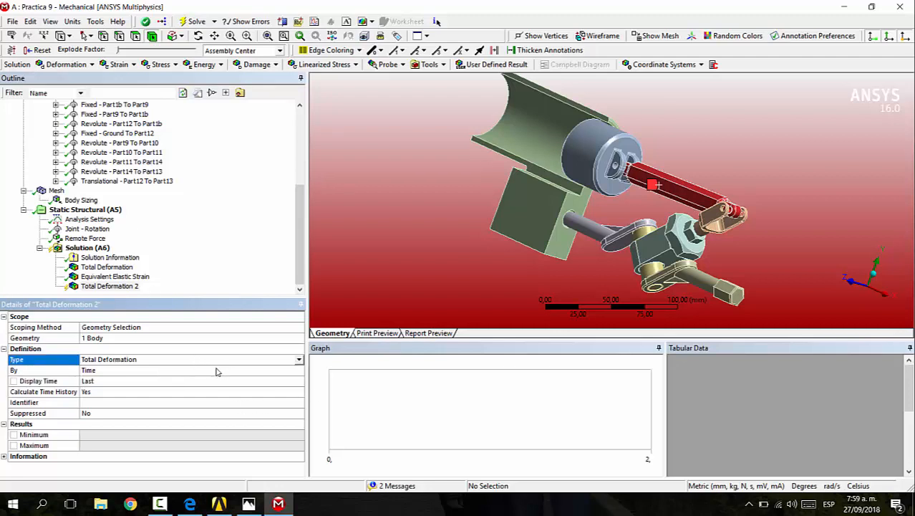
click(215, 375)
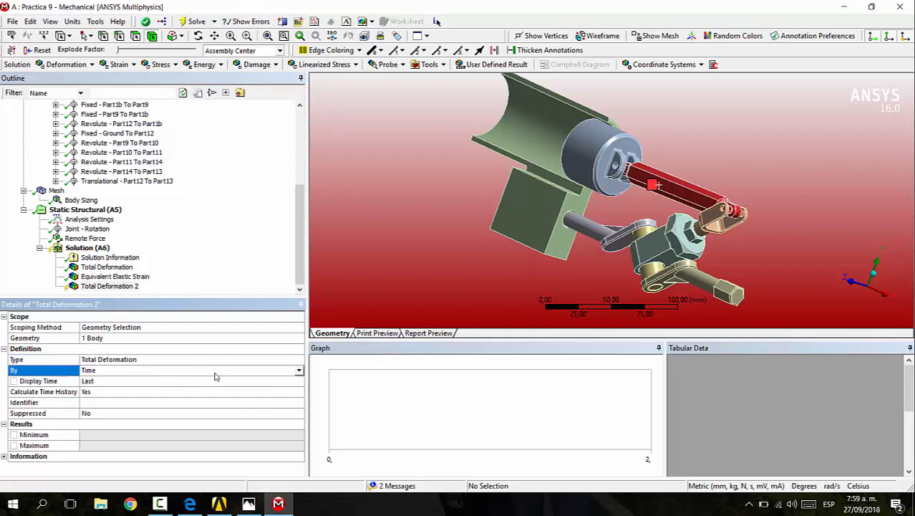
Step: Set the flexible link's second total deformation result to be evaluated by Maximum Over Time, and solve for it
click(296, 390)
click(299, 391)
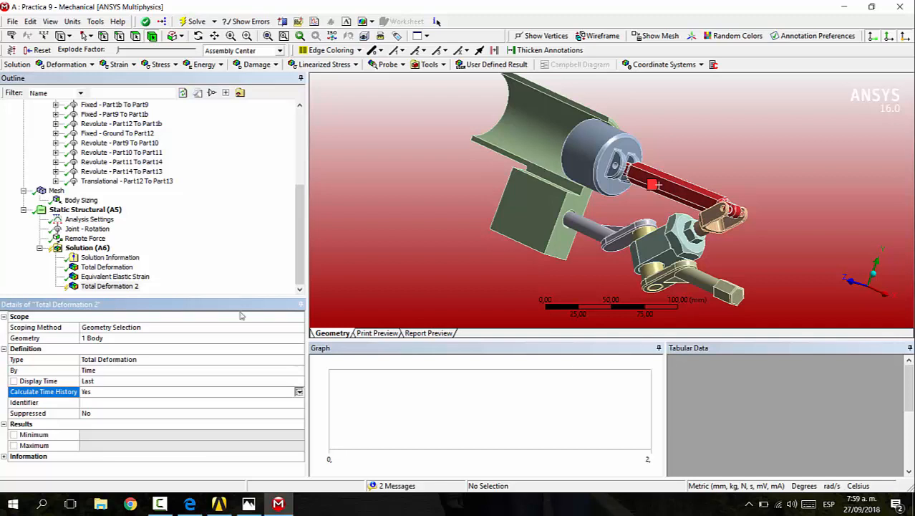
click(287, 371)
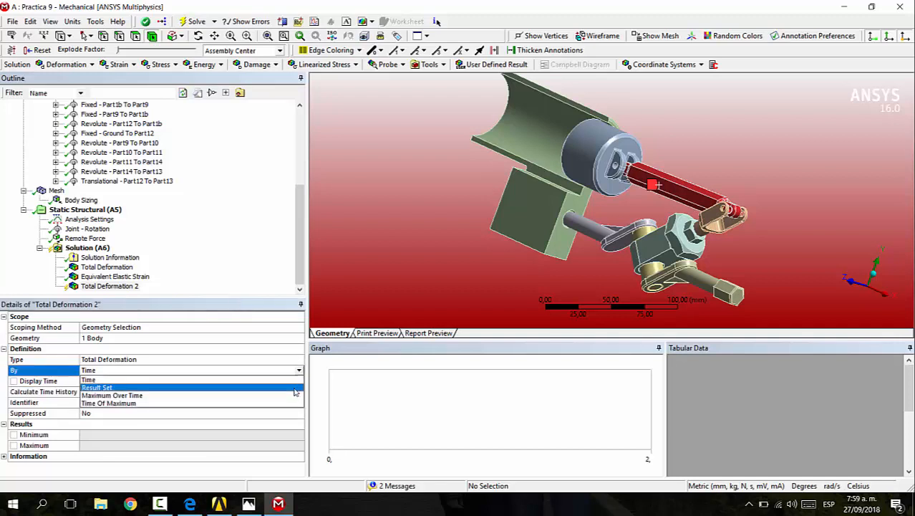
click(299, 370)
click(277, 389)
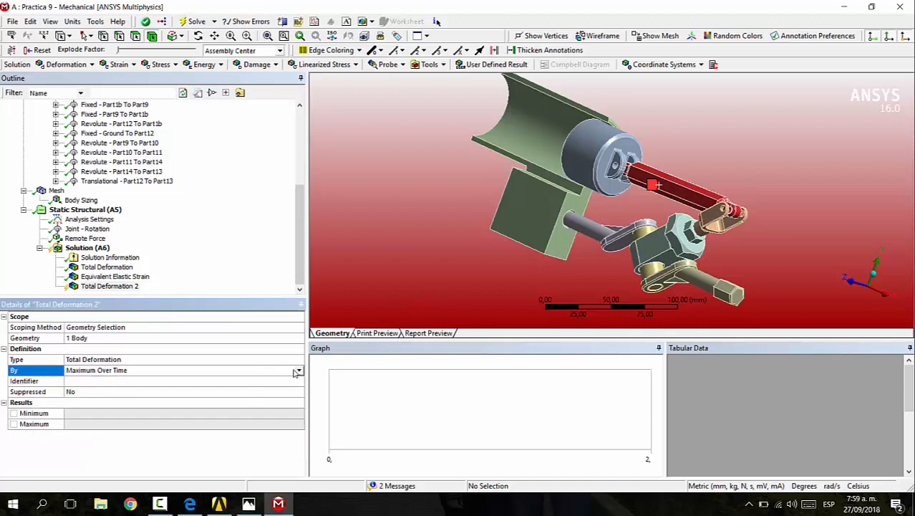
click(296, 371)
click(250, 394)
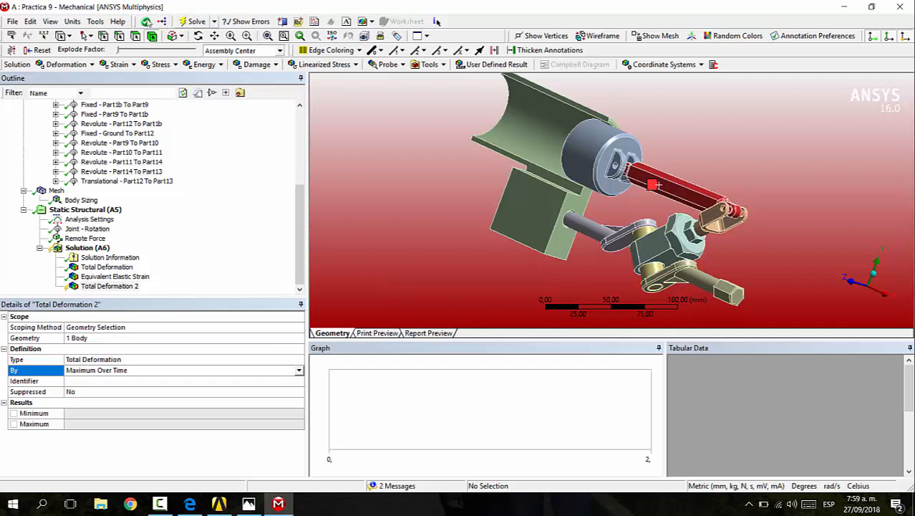
click(192, 20)
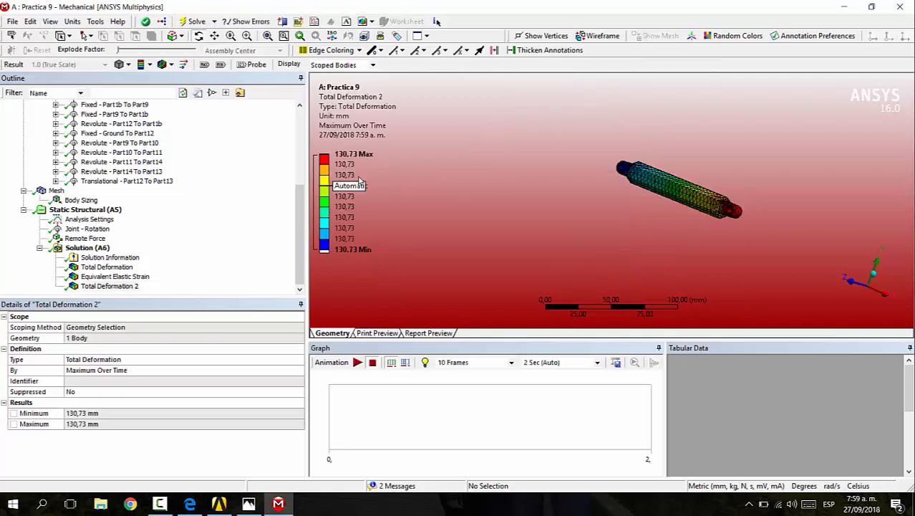
Step: Animate the link's maximum-over-time deformation result and stop the playback
middle_drag(639, 247, 517, 242)
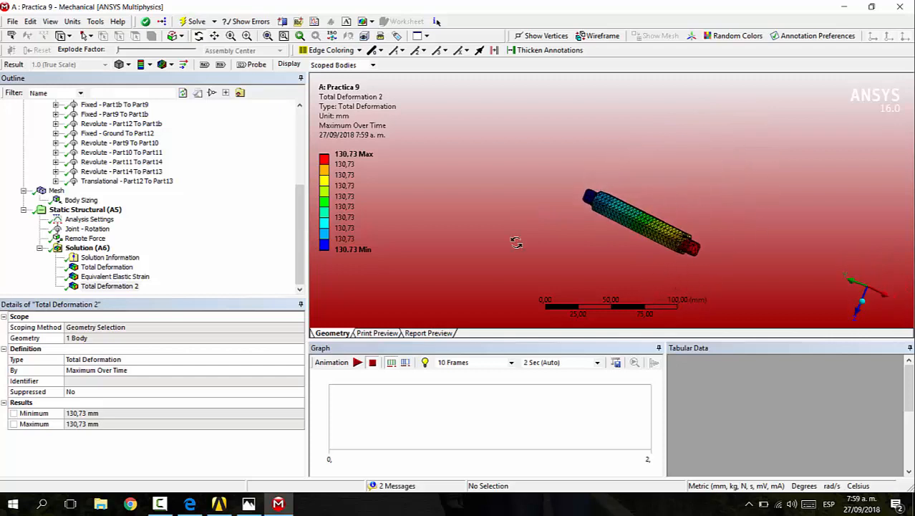
click(357, 364)
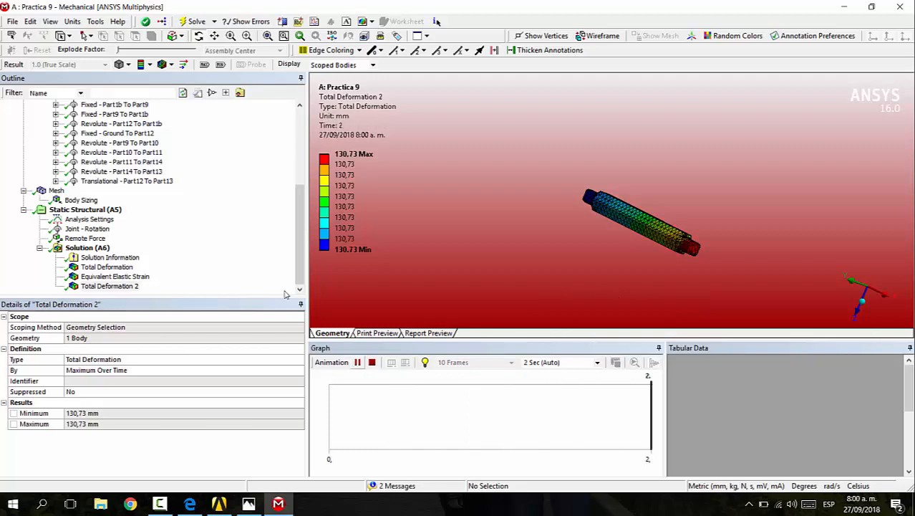
click(371, 362)
Step: Show the maximum and minimum labels on the all-bodies Total Deformation result, and inspect them on the link-only result
click(100, 258)
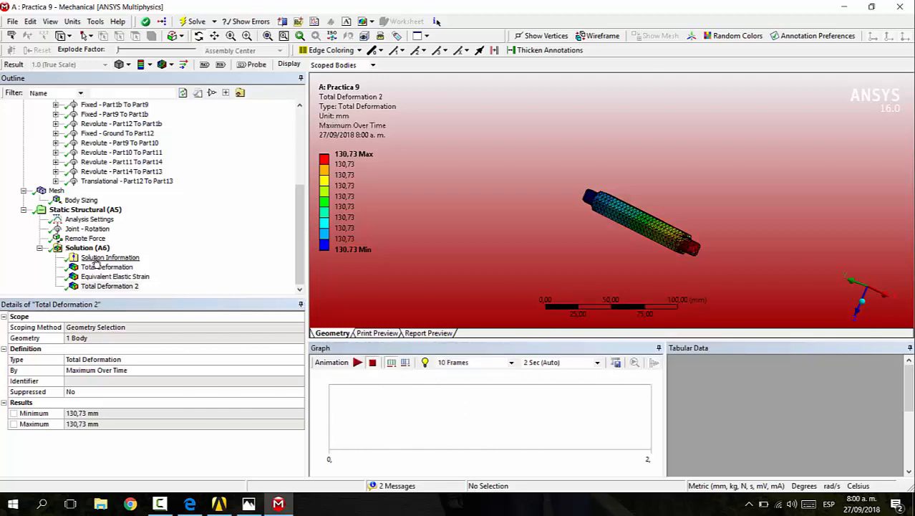
click(104, 266)
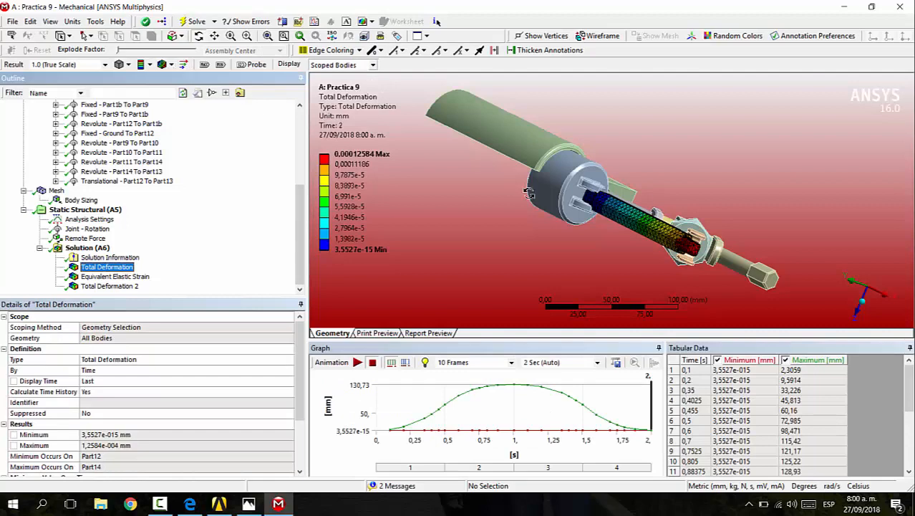
drag(600, 235, 190, 77)
click(205, 64)
click(220, 65)
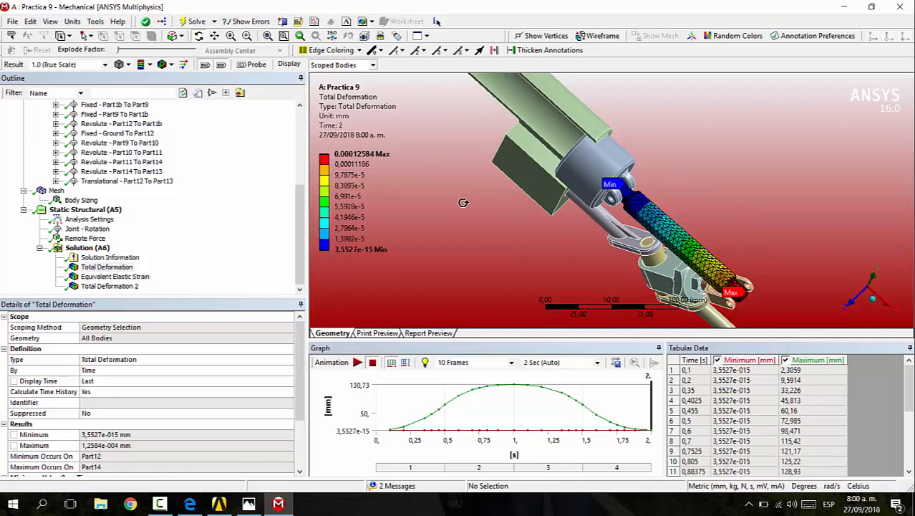
click(113, 286)
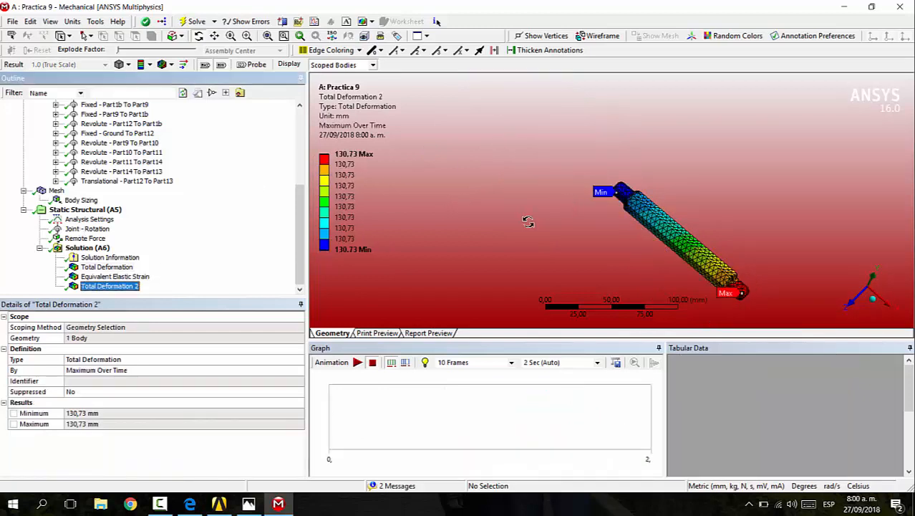
drag(413, 174, 517, 217)
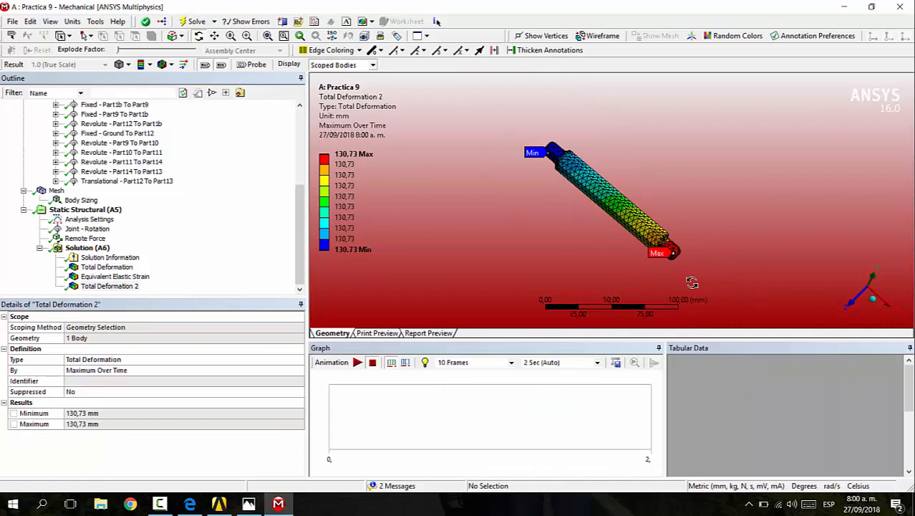
Step: Review the Equivalent Elastic Strain result and its tabulated minimum and maximum values over the full time range
click(120, 277)
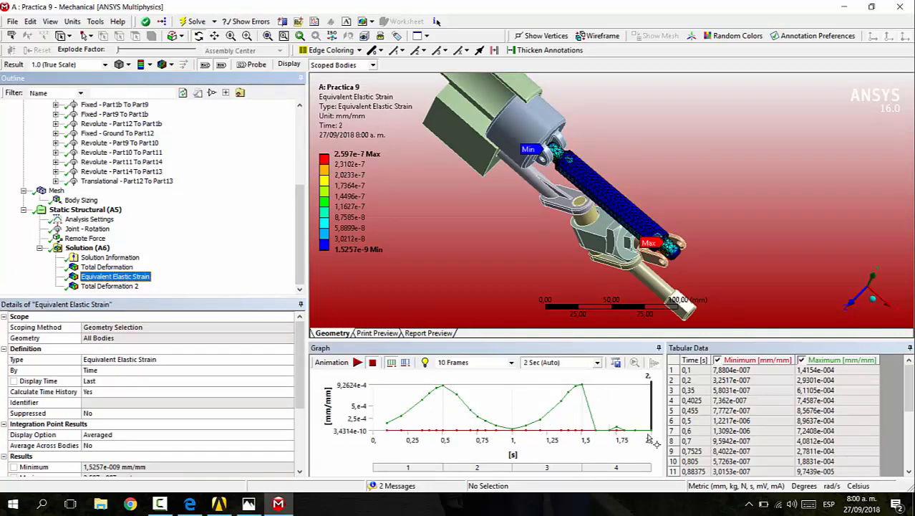
click(765, 401)
scroll(767, 405, down, 3)
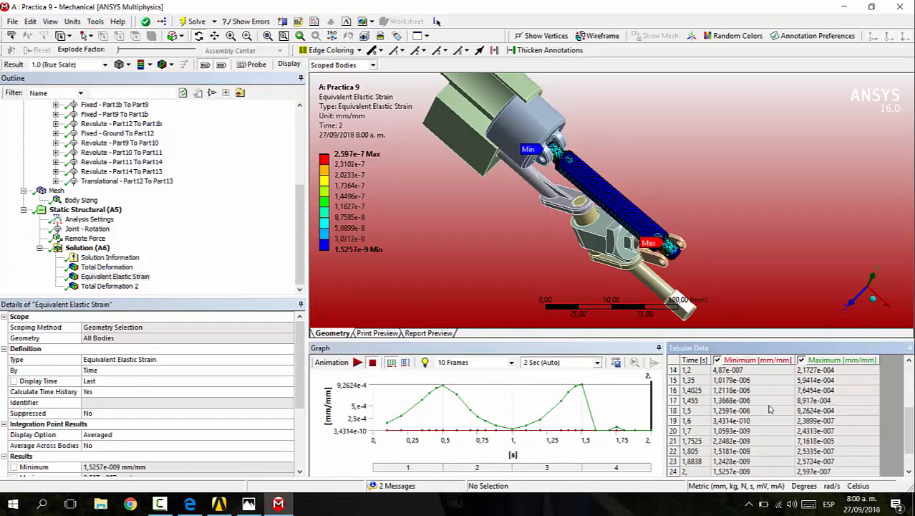
scroll(770, 407, up, 3)
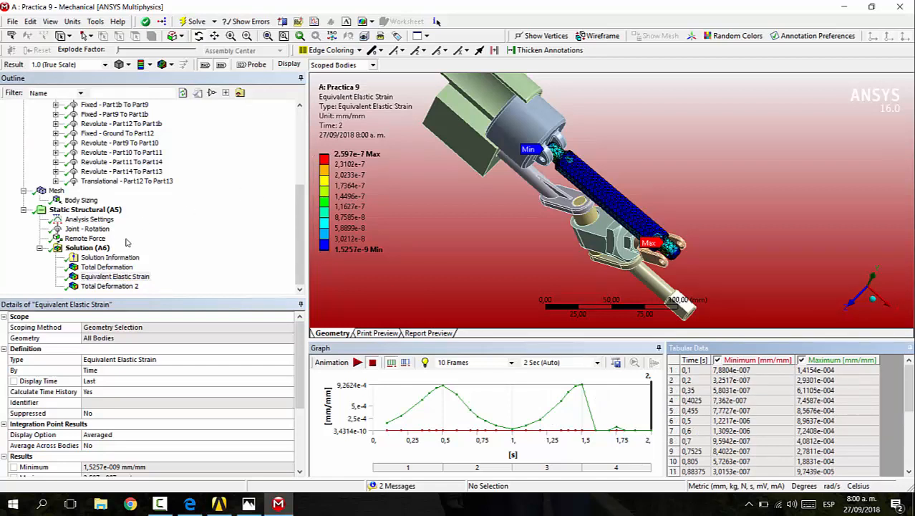
Step: Animate the all-bodies Total Deformation result with the whole mechanism in view
click(114, 269)
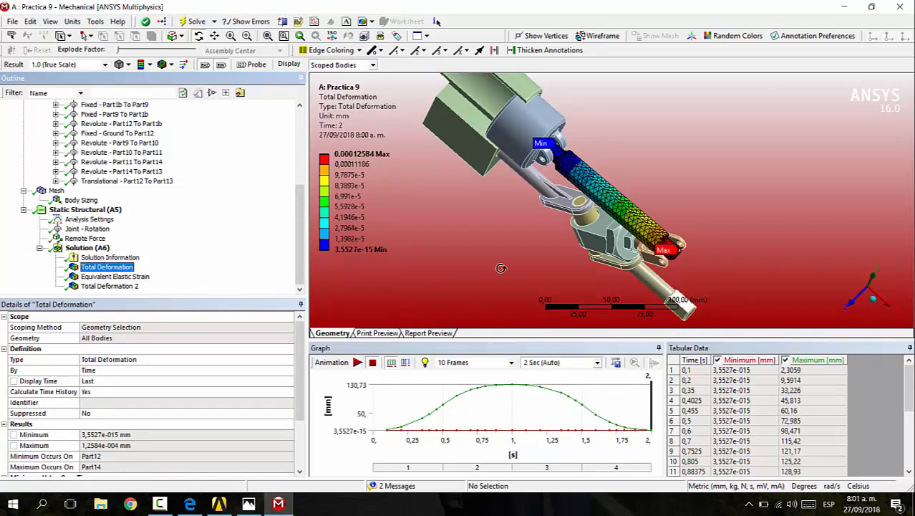
drag(501, 268, 639, 140)
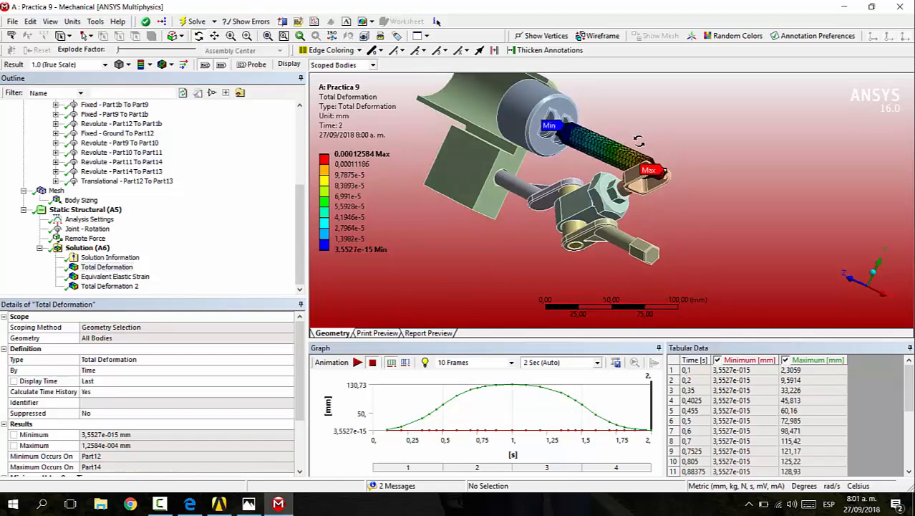
drag(462, 227, 503, 230)
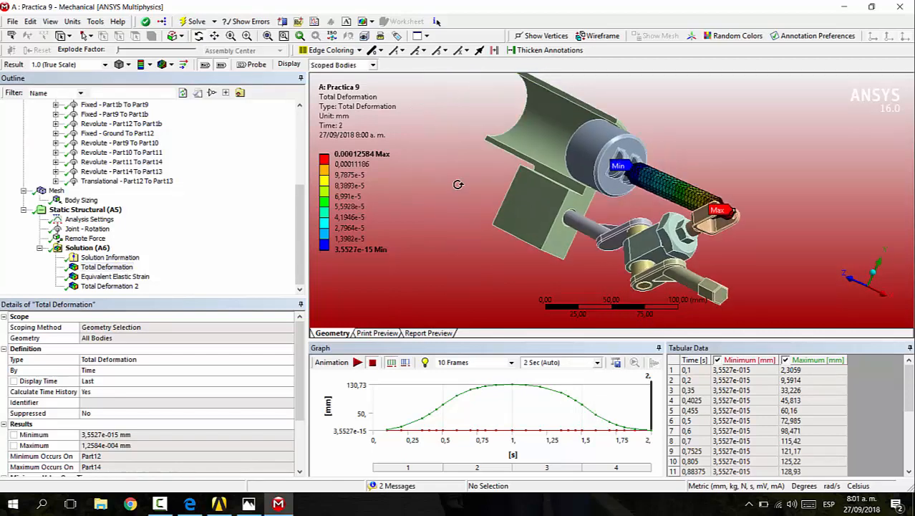
drag(472, 301, 493, 341)
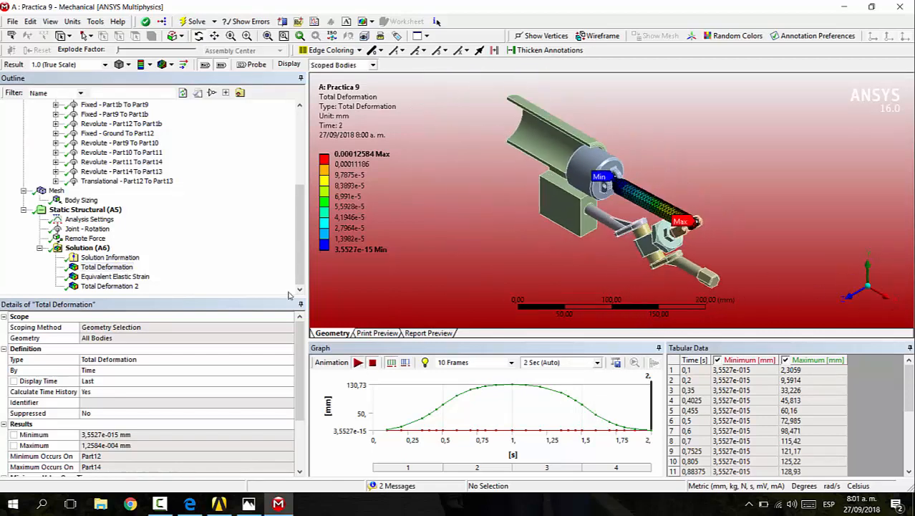
click(357, 361)
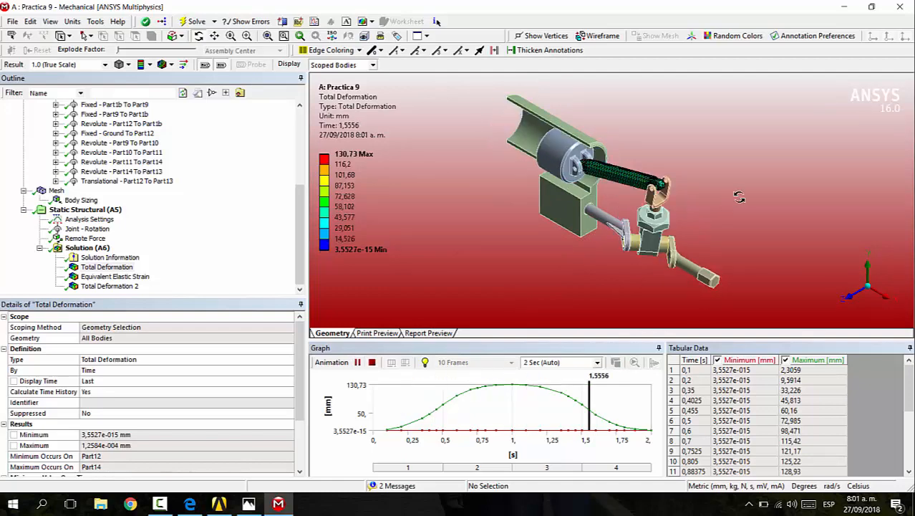